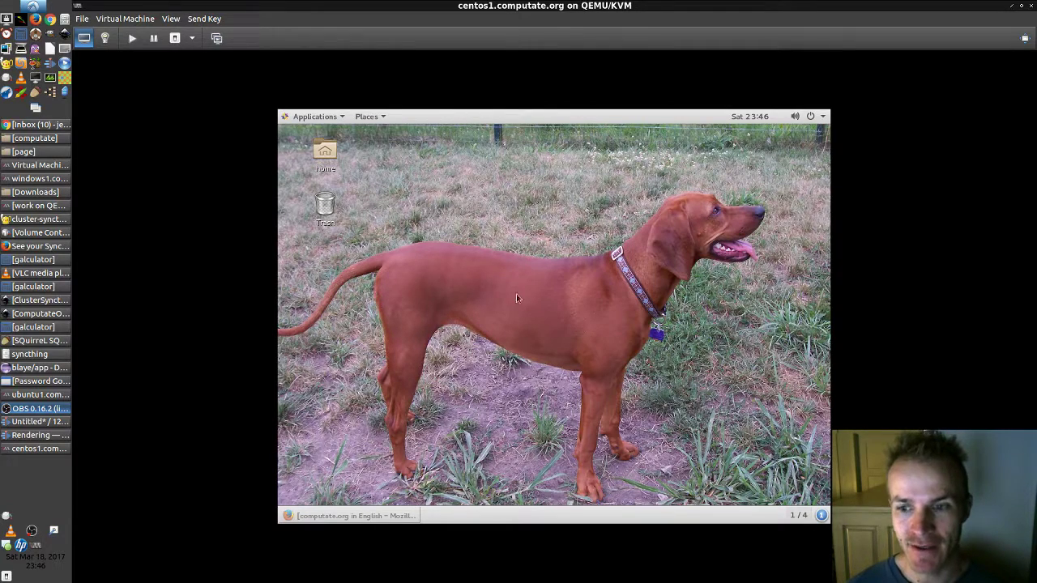
# Bring up the computate.org site in Firefox and open its Syncthing cluster design page
pyautogui.click(352, 516)
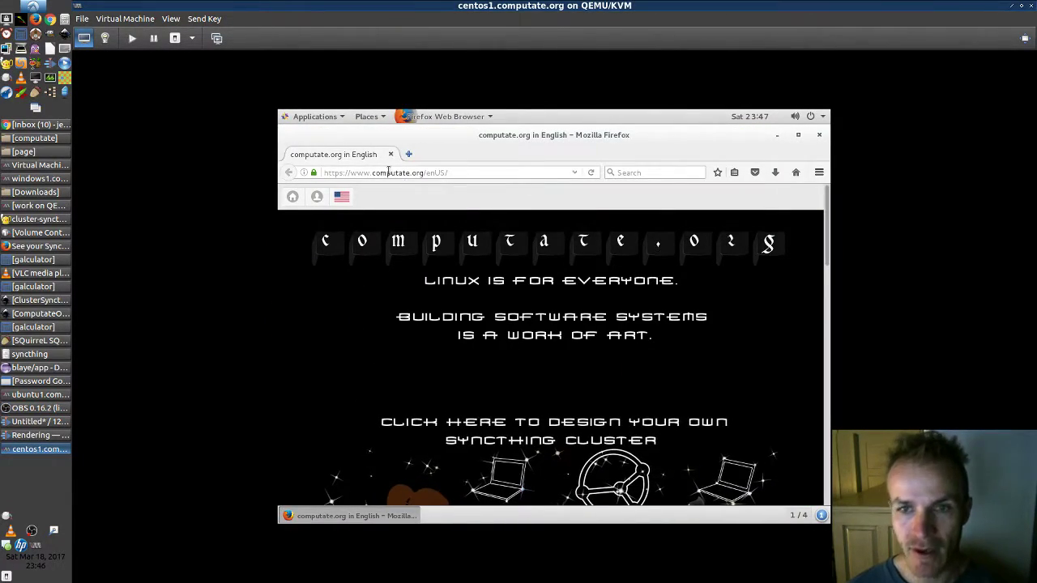
pyautogui.scroll(-3, 513, 403)
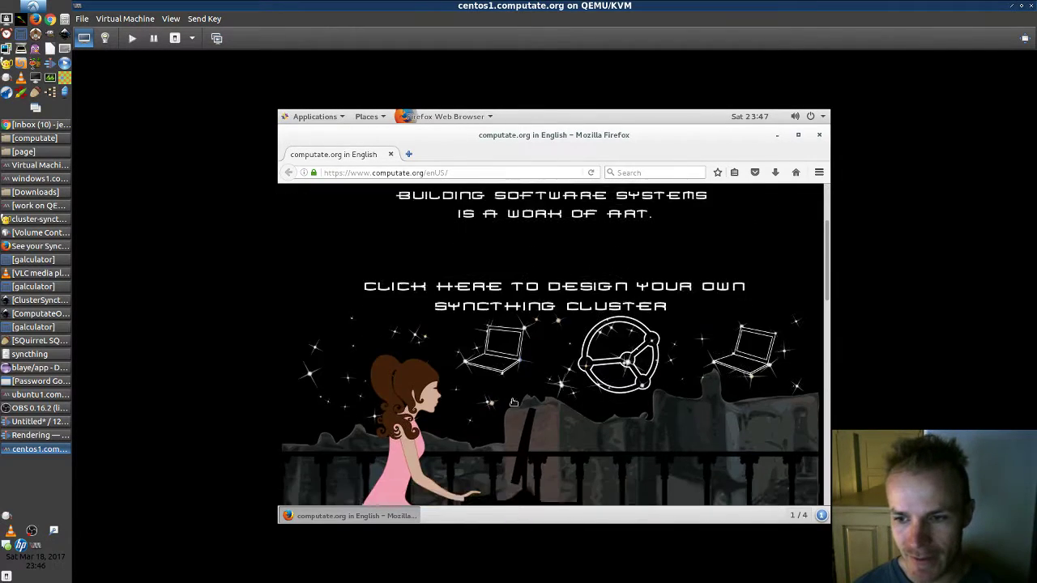
pyautogui.click(511, 366)
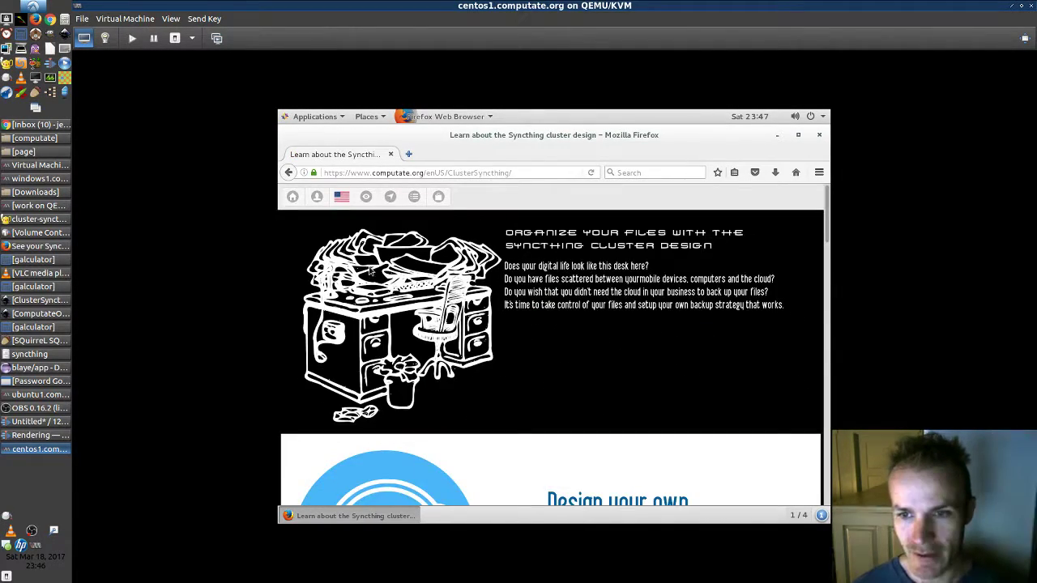
# Open the sample Syncthing cluster summary linked from the cluster design page
pyautogui.scroll(-3, 391, 288)
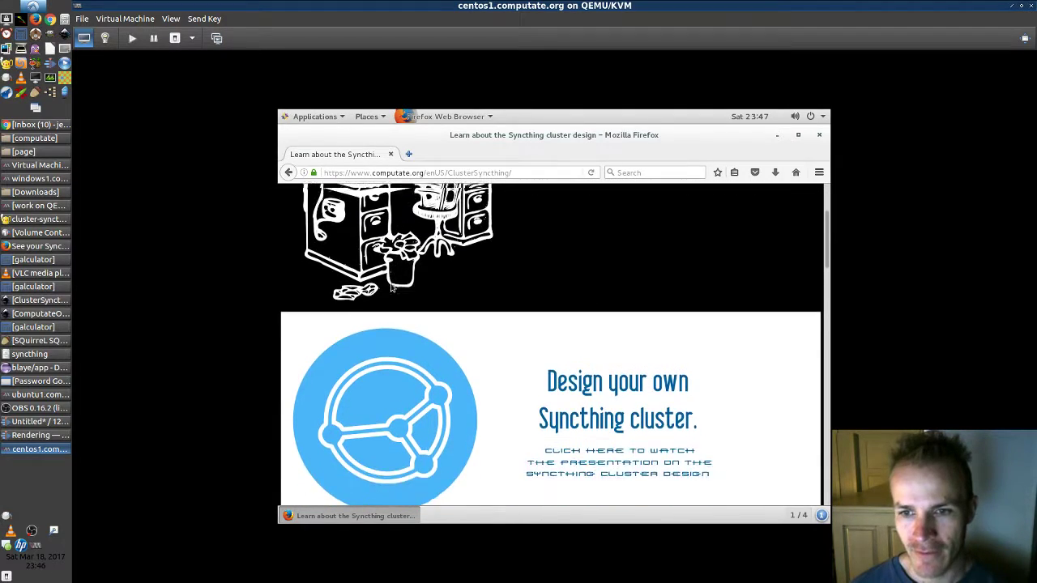
pyautogui.scroll(-1, 391, 287)
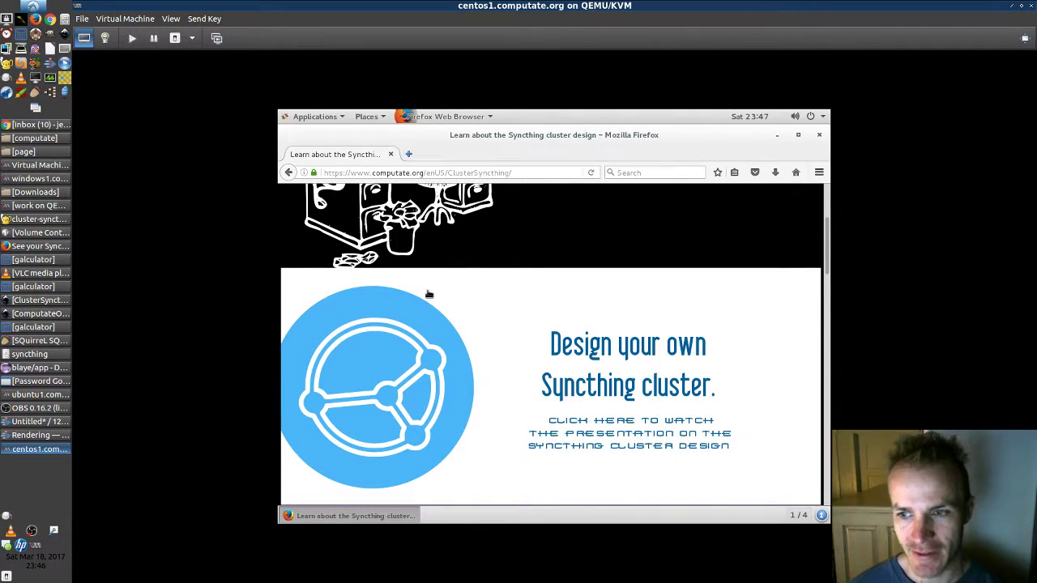
pyautogui.scroll(-1, 429, 294)
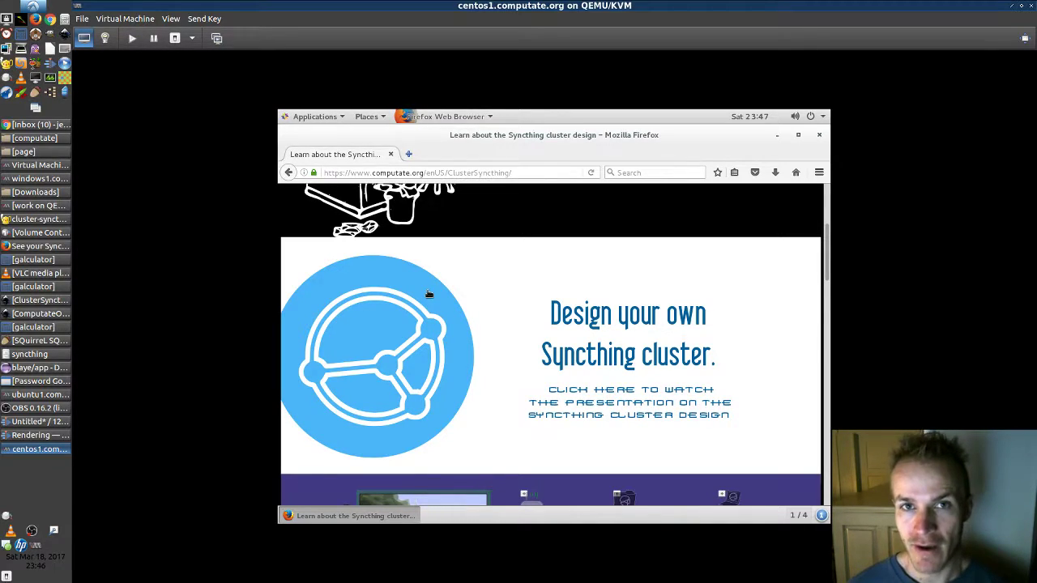
pyautogui.scroll(-6, 451, 310)
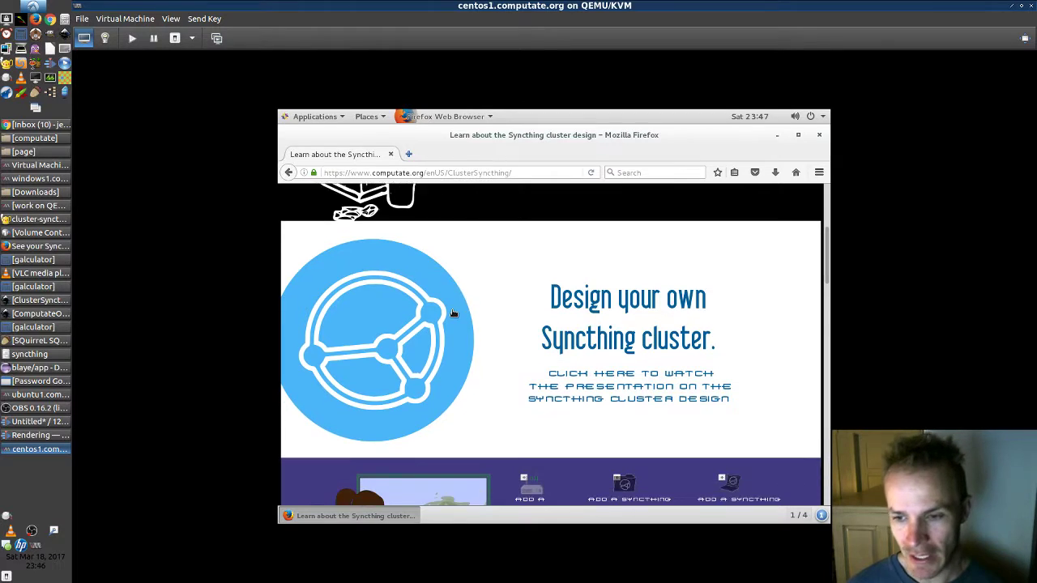
pyautogui.scroll(-5, 524, 308)
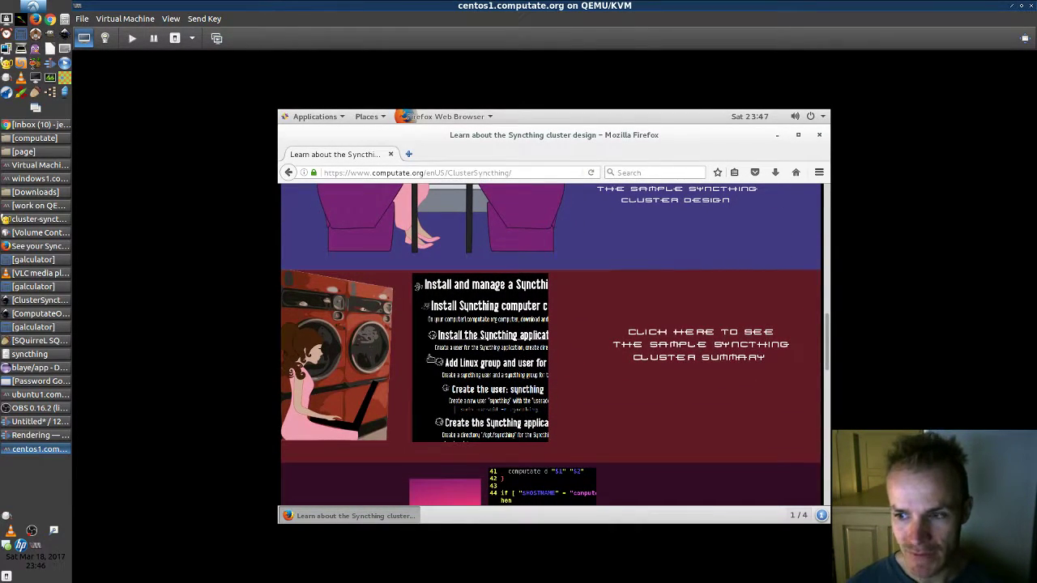
pyautogui.click(391, 364)
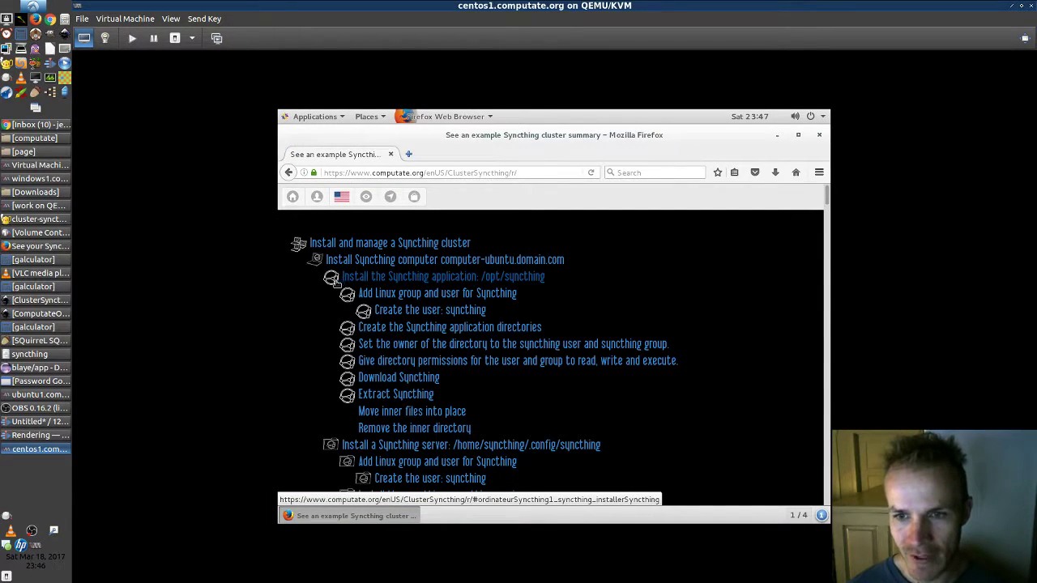
# Examine the sample summary's instructions for installing the Syncthing application on the CentOS computer, and return to its start
pyautogui.scroll(-6, 336, 284)
pyautogui.scroll(-10, 336, 284)
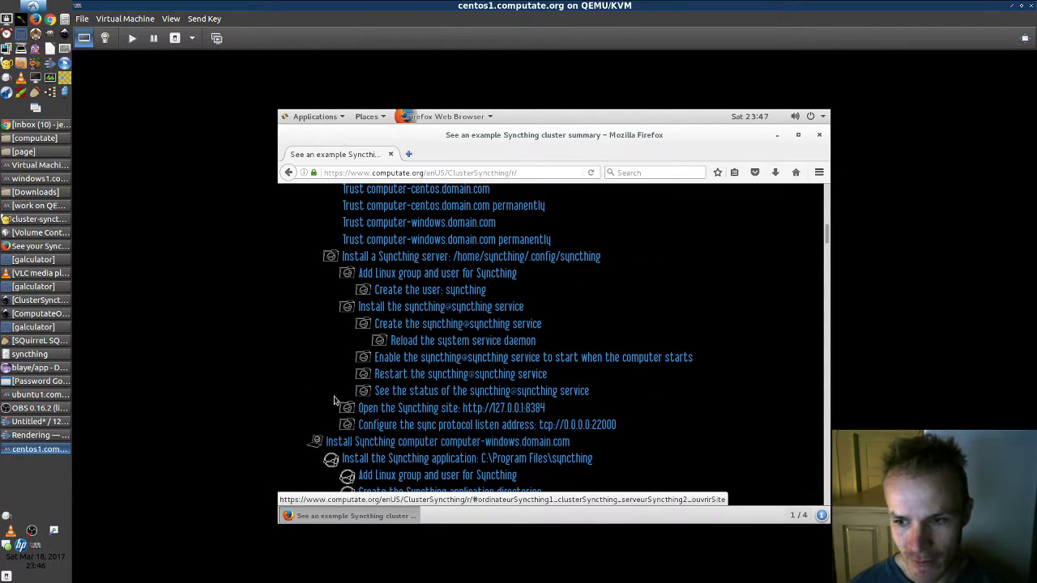
pyautogui.scroll(7, 336, 393)
pyautogui.scroll(1, 341, 388)
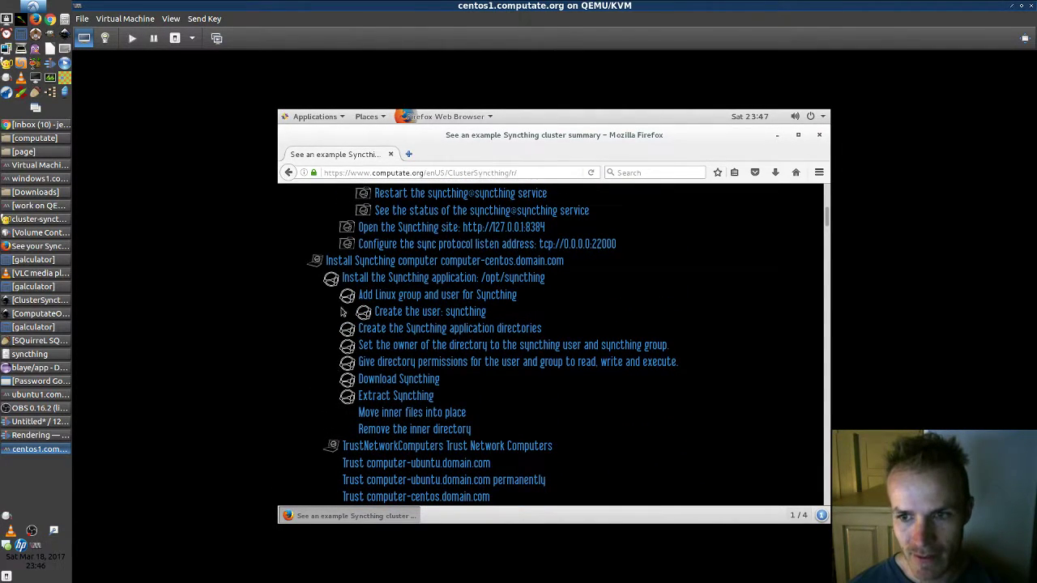
pyautogui.click(395, 278)
pyautogui.scroll(-2, 386, 287)
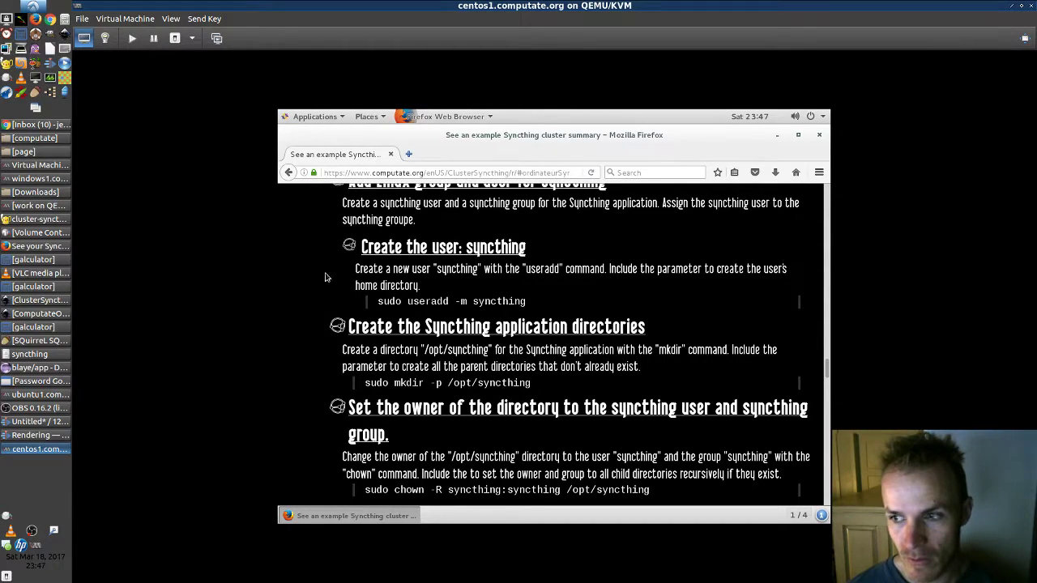
pyautogui.press('Home')
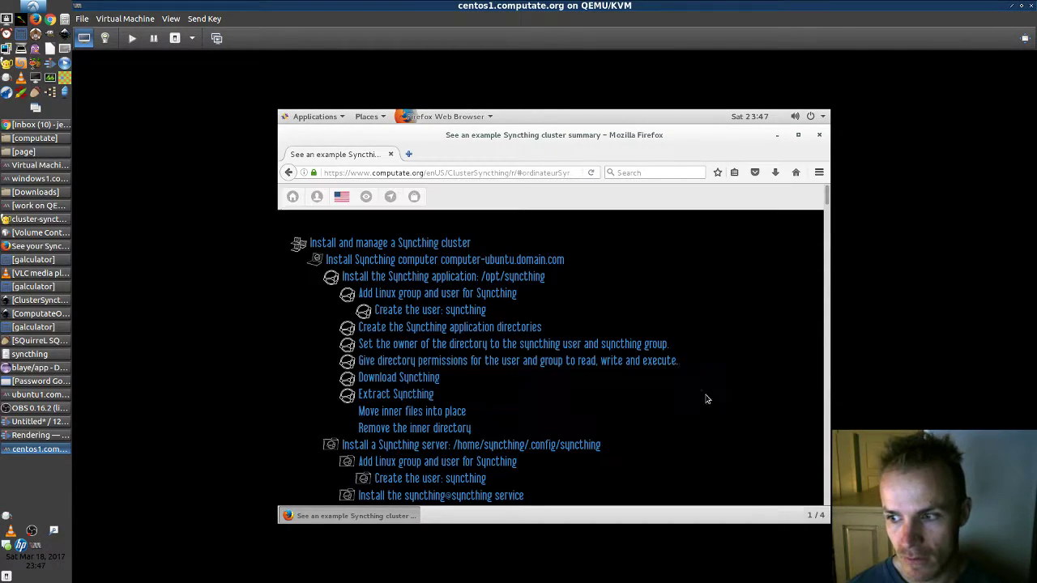
# Log in to computate.org with the username computate and the account password
pyautogui.click(316, 197)
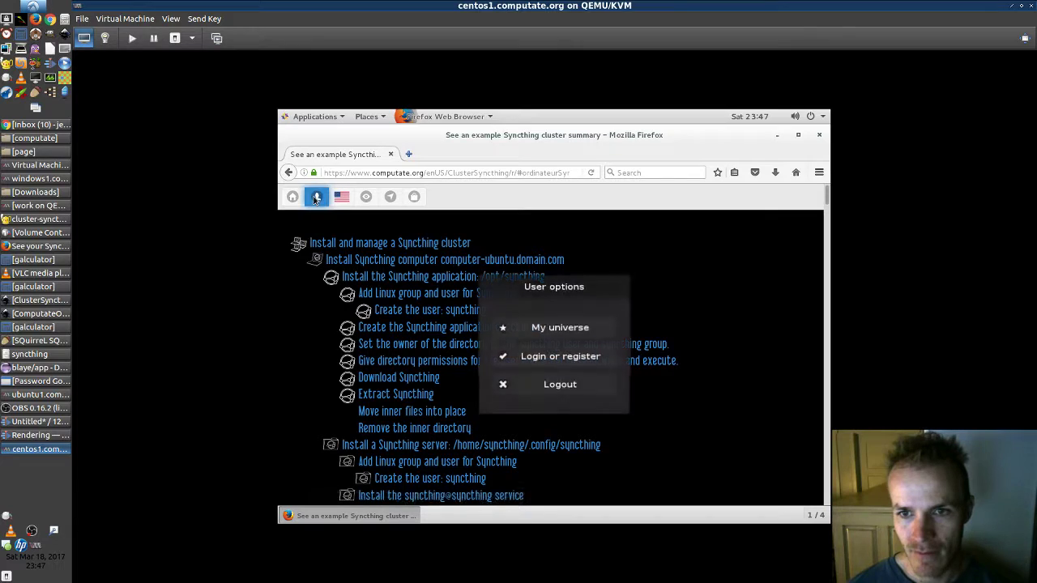
pyautogui.click(567, 359)
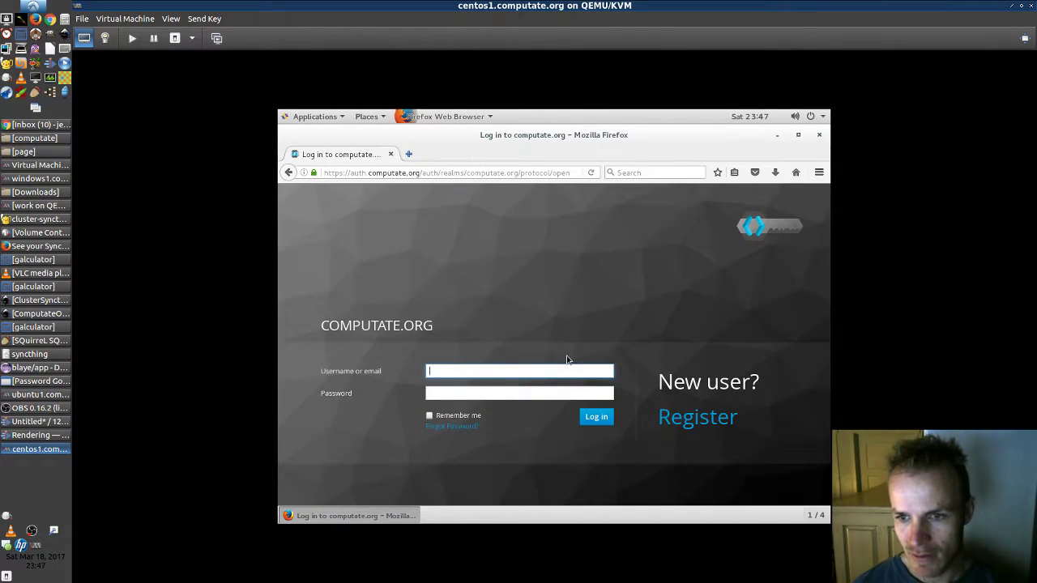
pyautogui.write('computate')
pyautogui.press('Tab')
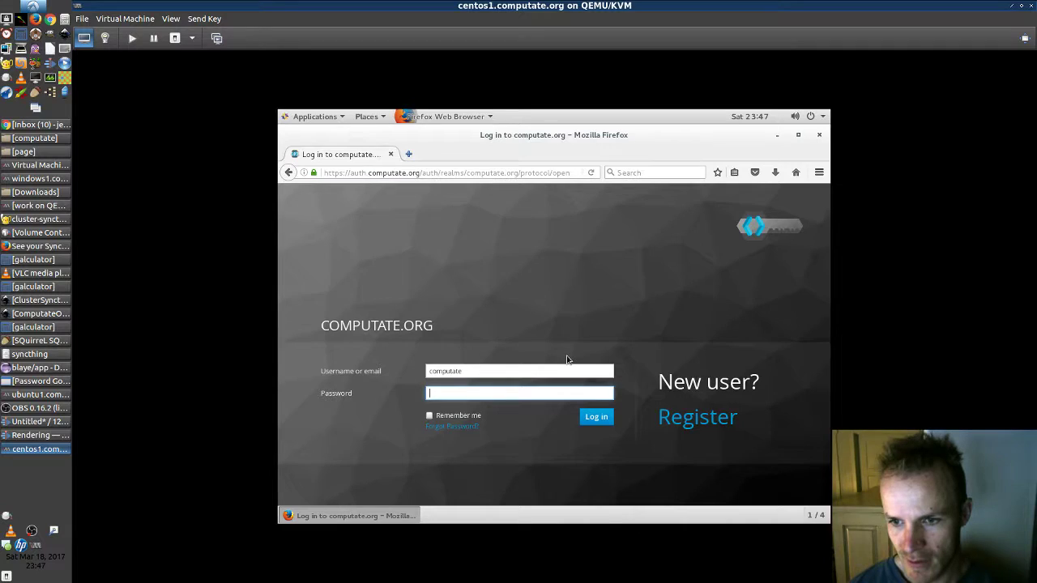
pyautogui.write('•••••••')
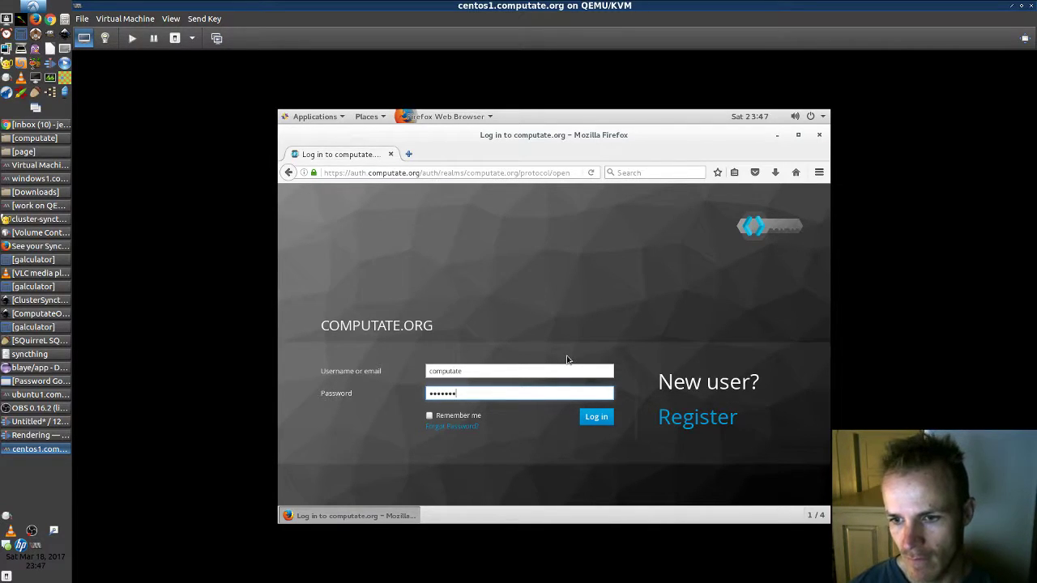
pyautogui.write('•')
pyautogui.press('Return')
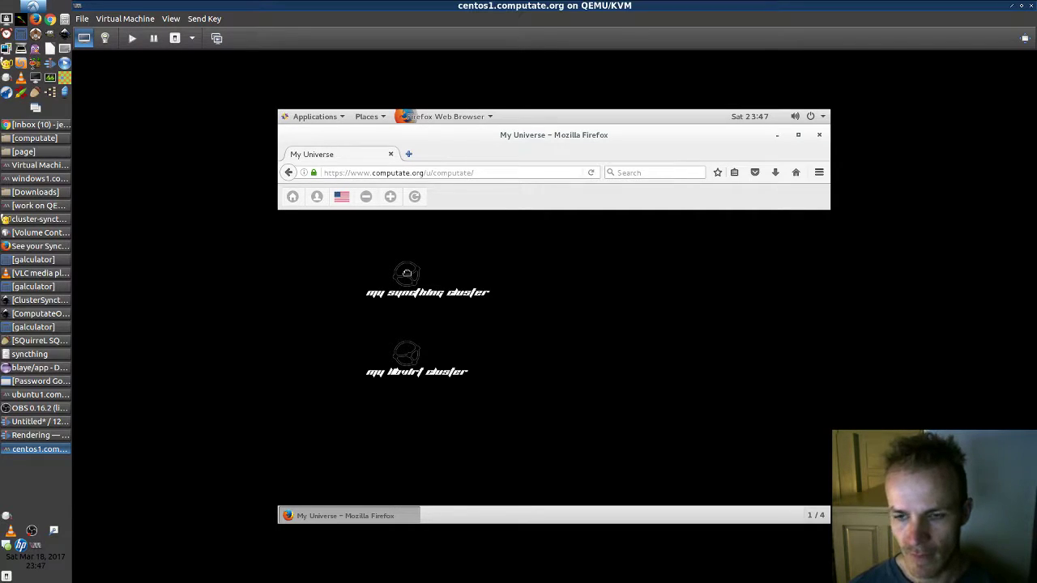
# Open the "my syncthing cluster" design and add a Syncthing computer to it
pyautogui.click(407, 274)
pyautogui.click(519, 290)
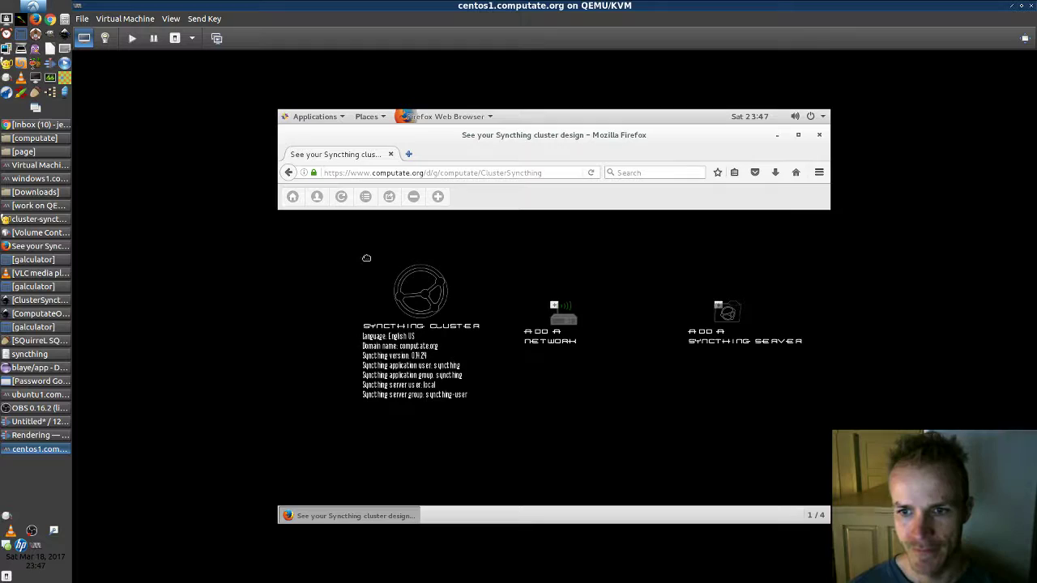
pyautogui.scroll(-6, 503, 301)
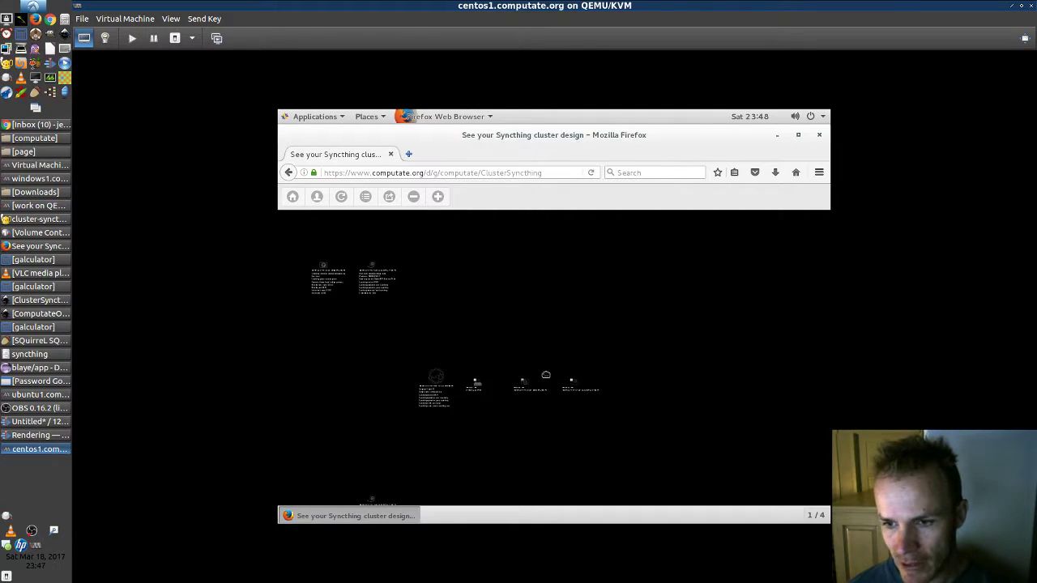
pyautogui.scroll(5, 598, 373)
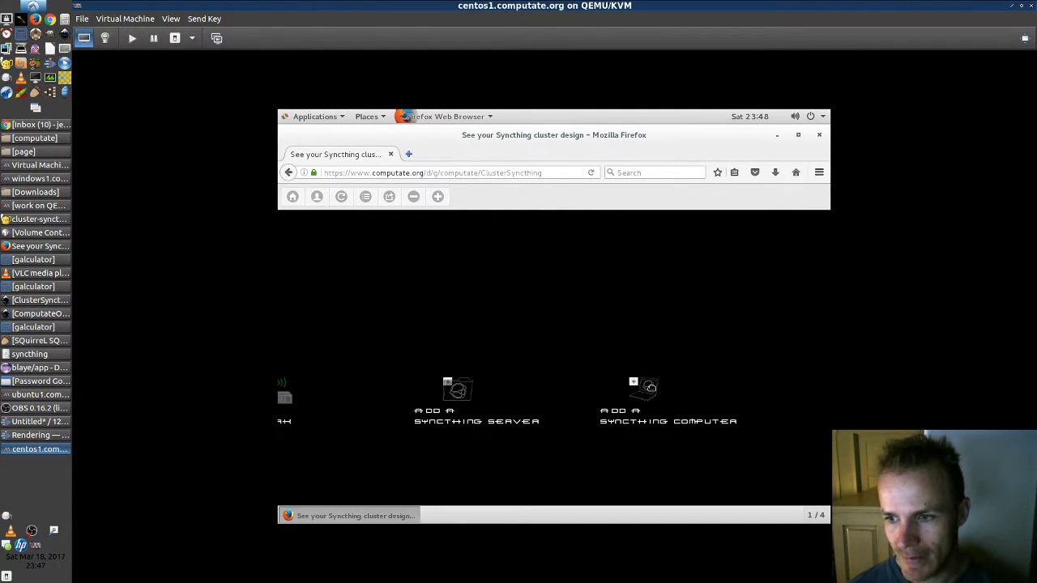
pyautogui.click(651, 387)
pyautogui.click(565, 348)
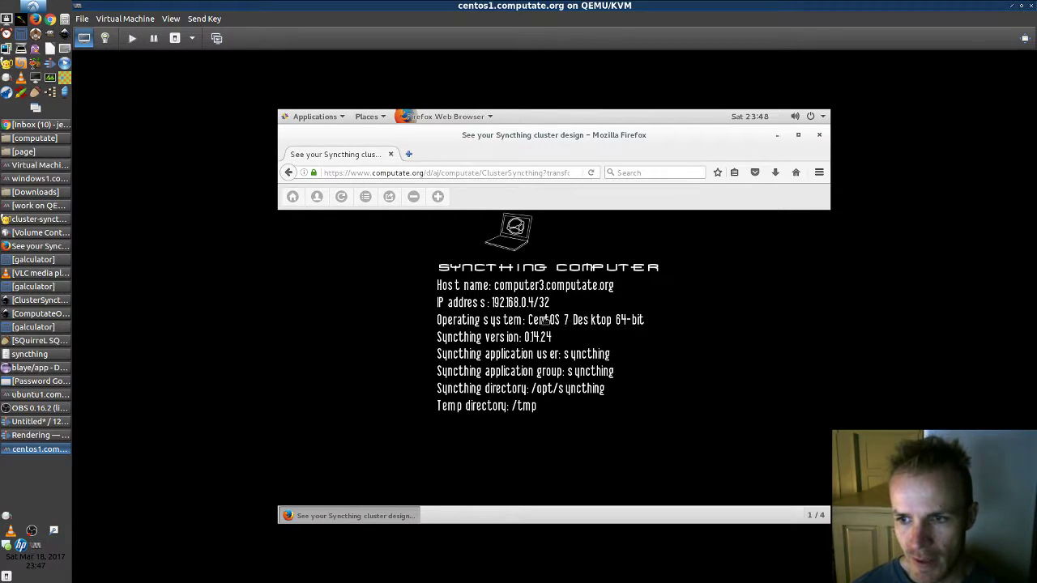
# Check the operating system setting of the new Syncthing computer, keeping CentOS 7 Desktop 64-bit
pyautogui.click(554, 319)
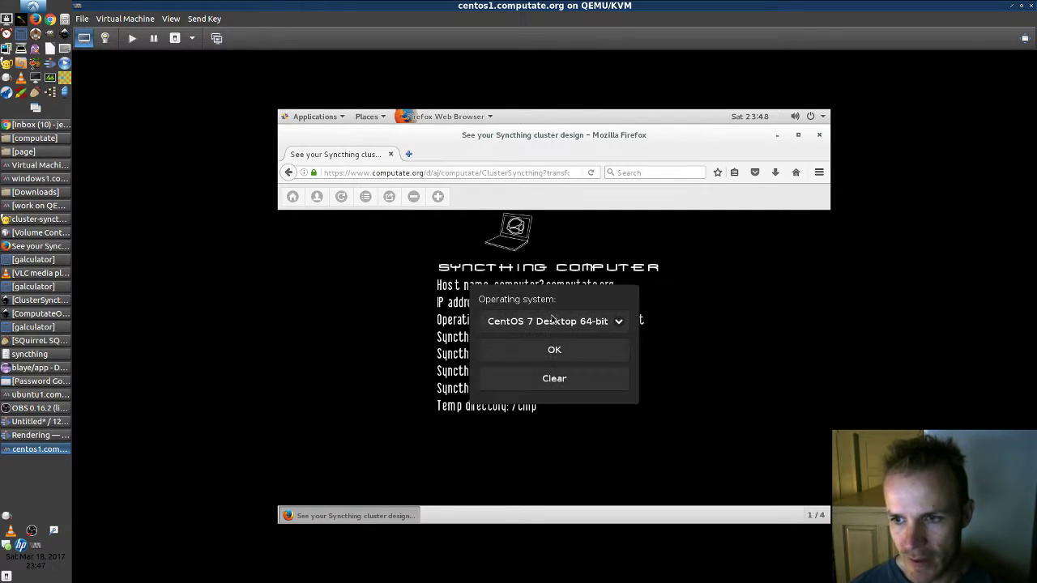
pyautogui.click(544, 324)
pyautogui.click(543, 326)
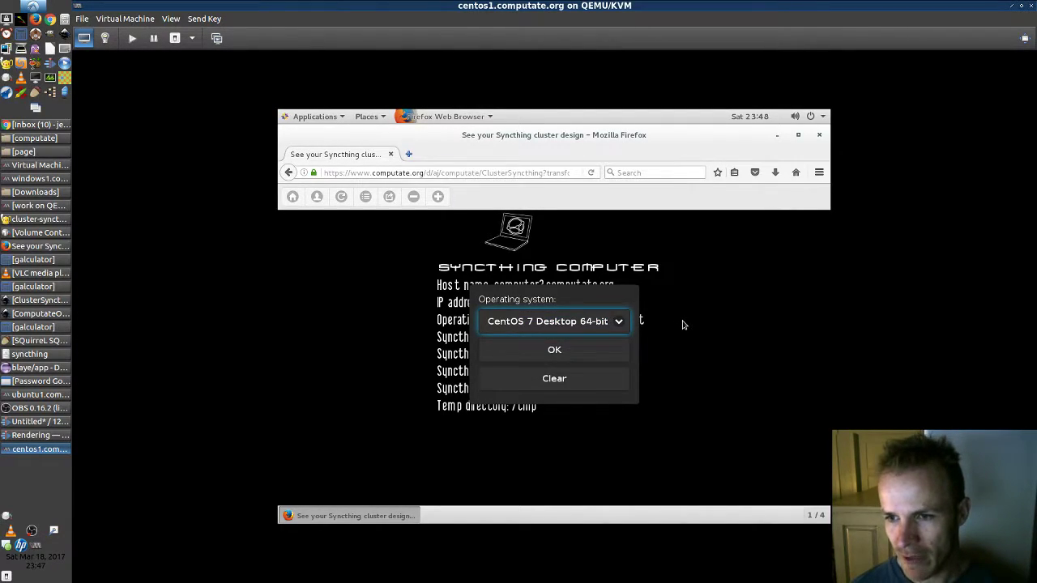
pyautogui.press('Return')
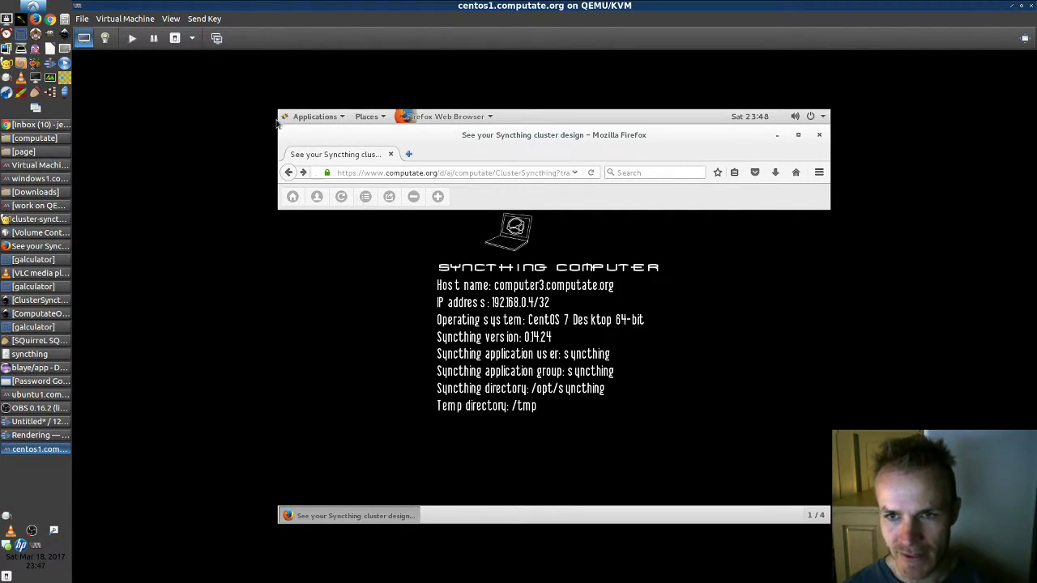
# Open a Terminal, run hostname, and select the full host name it outputs
pyautogui.click(316, 120)
pyautogui.moveTo(324, 234)
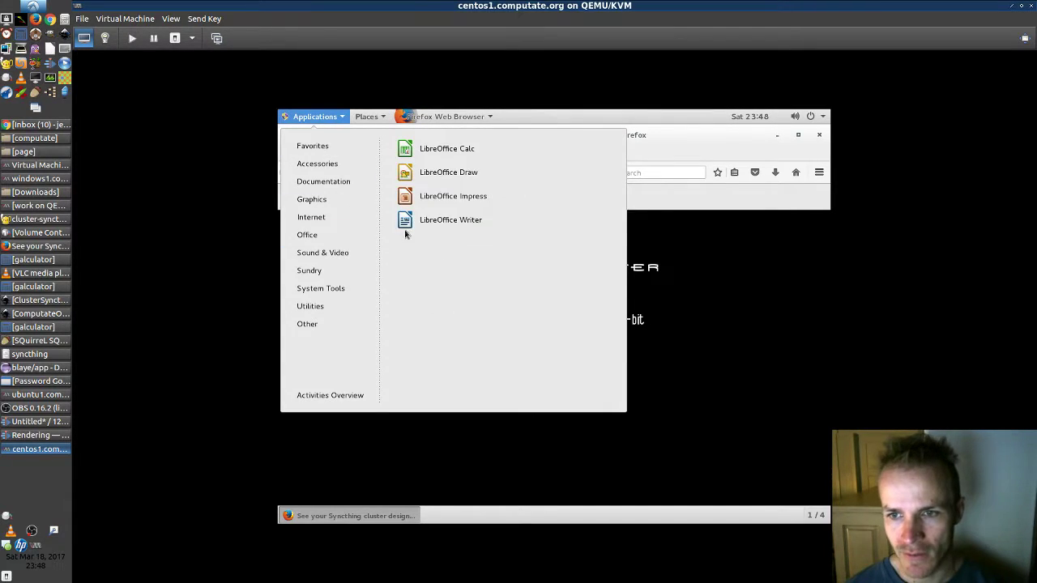
pyautogui.moveTo(317, 144)
pyautogui.click(454, 245)
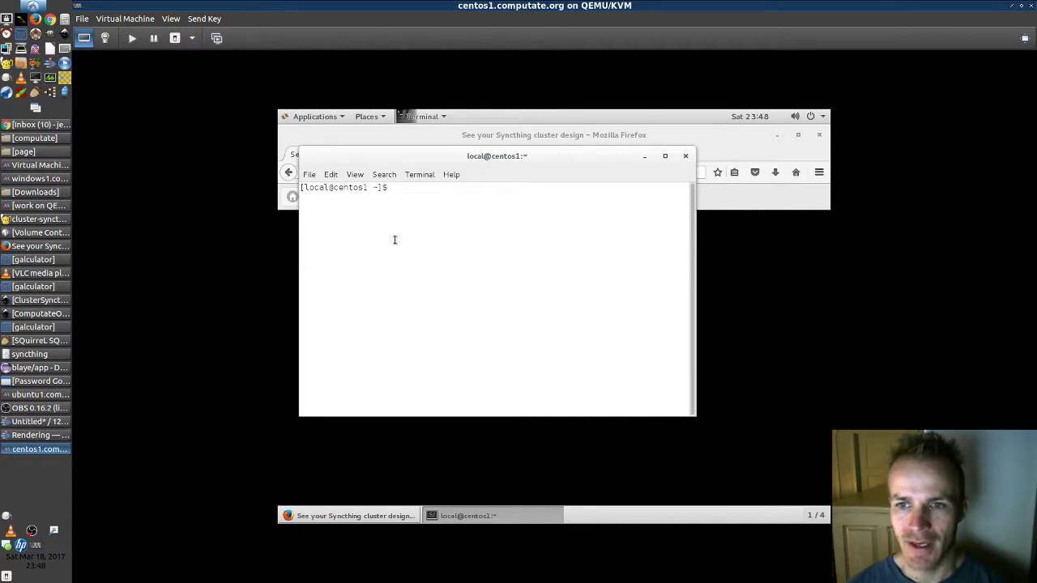
pyautogui.write('hostname')
pyautogui.press('Return')
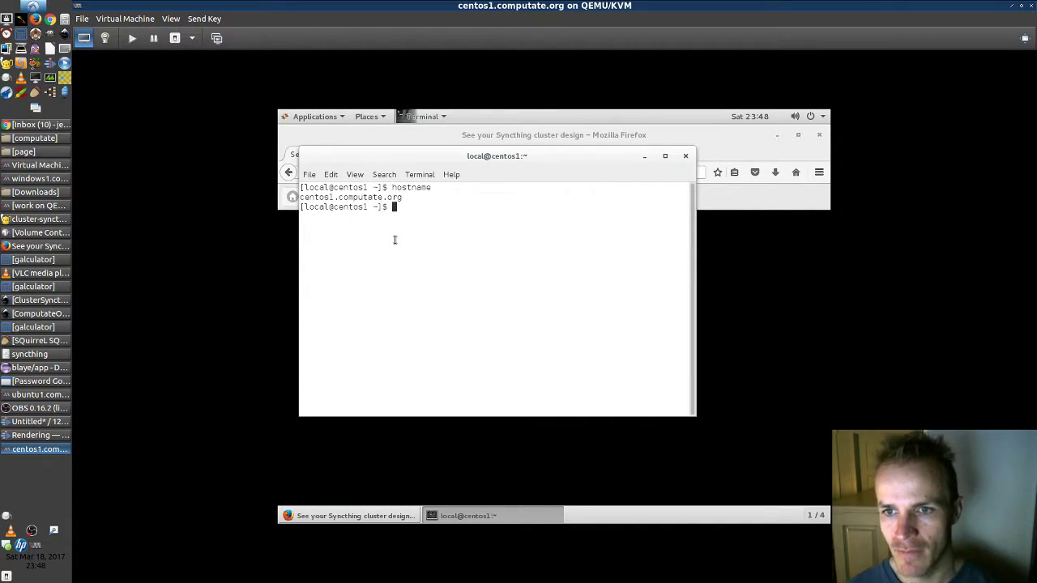
pyautogui.moveTo(300, 197); pyautogui.dragTo(402, 198)
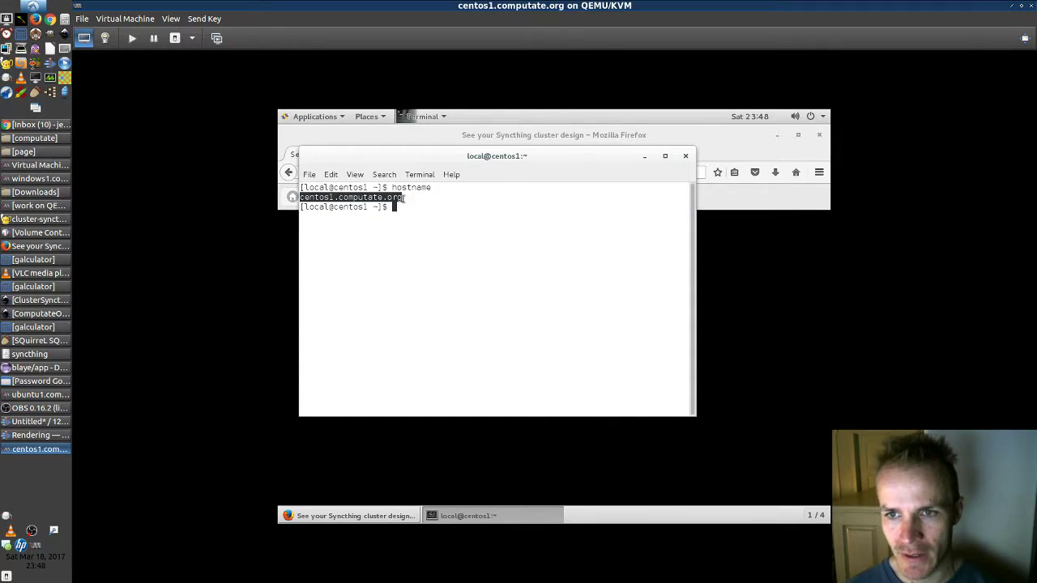
# Return to the cluster design in Firefox and set the Syncthing computer's host name to centos1.computate.org
pyautogui.click(418, 460)
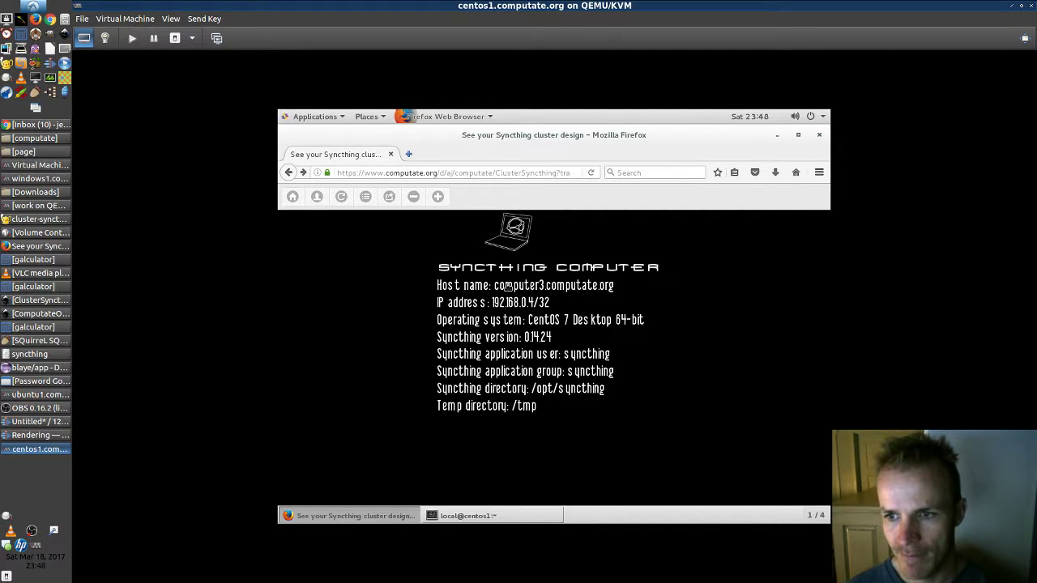
pyautogui.click(508, 288)
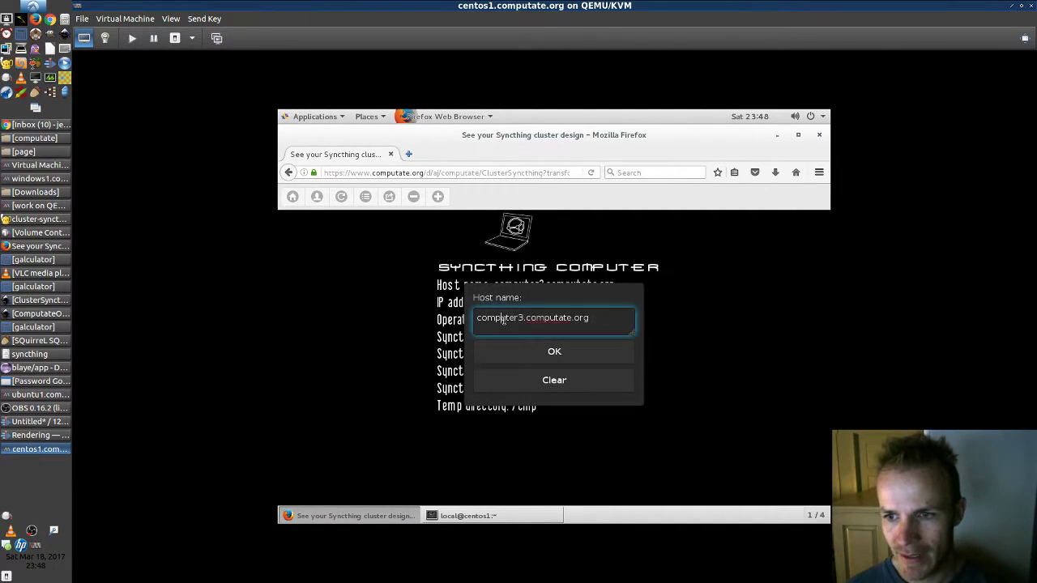
pyautogui.tripleClick(504, 321)
pyautogui.write('centos1.computate.org')
pyautogui.click(522, 352)
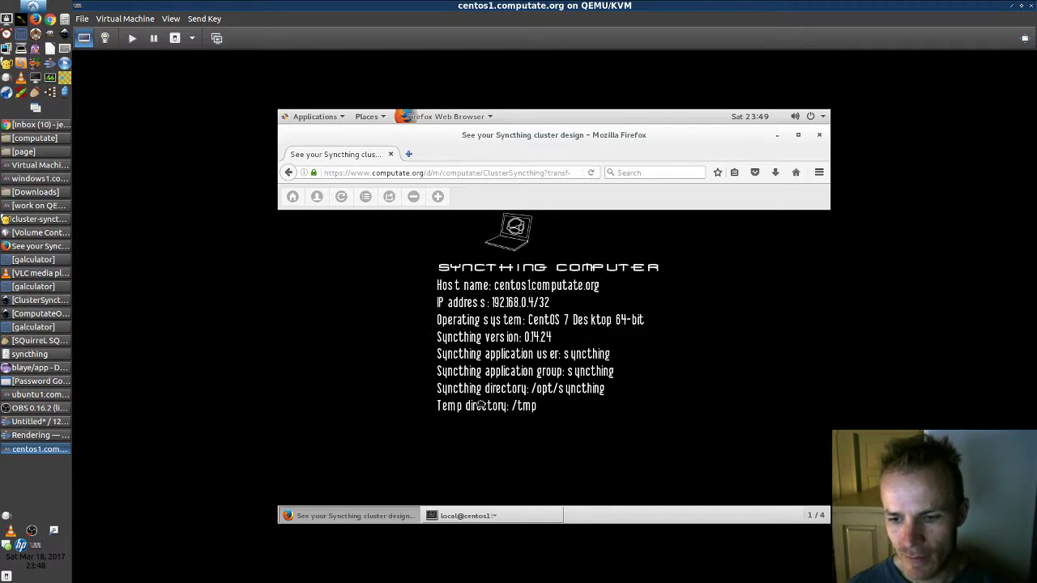
# Switch to the Terminal, run ip addr, and copy the eth0 IPv4 address including its prefix length
pyautogui.click(481, 517)
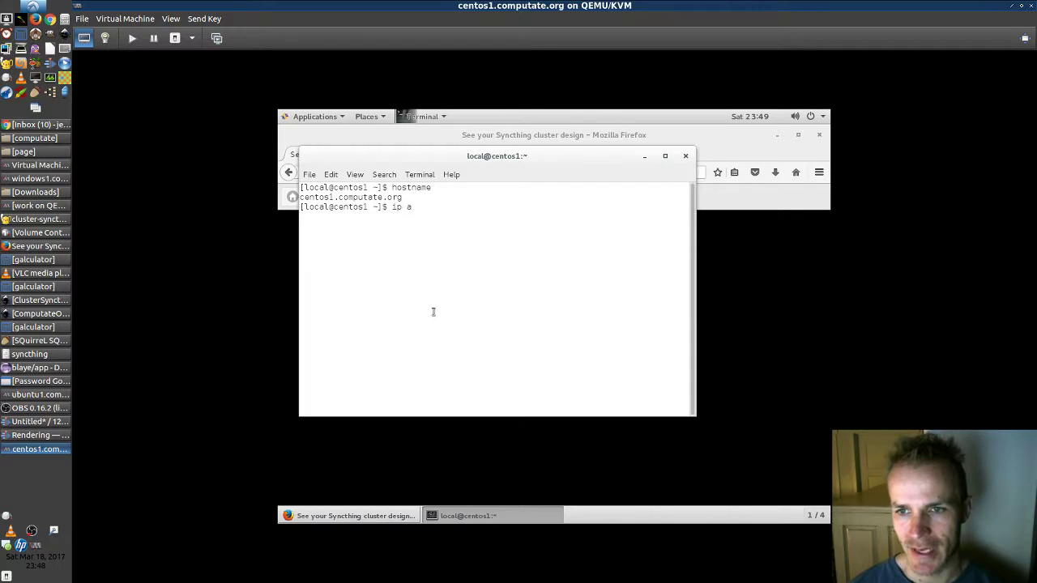
pyautogui.write('r')
pyautogui.press('Return')
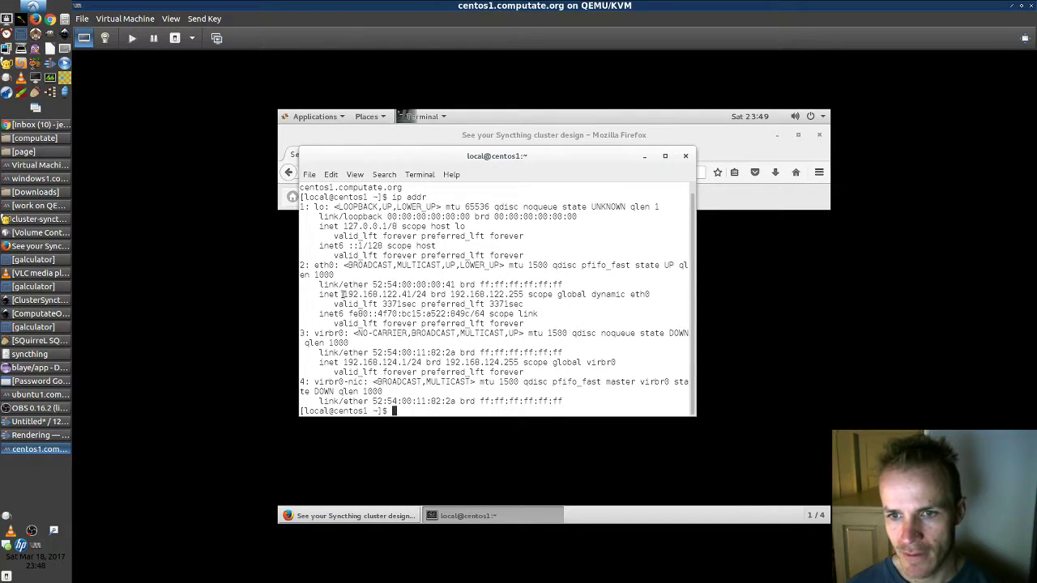
pyautogui.moveTo(344, 294); pyautogui.dragTo(424, 295)
pyautogui.hotkey('ctrl', 'c')
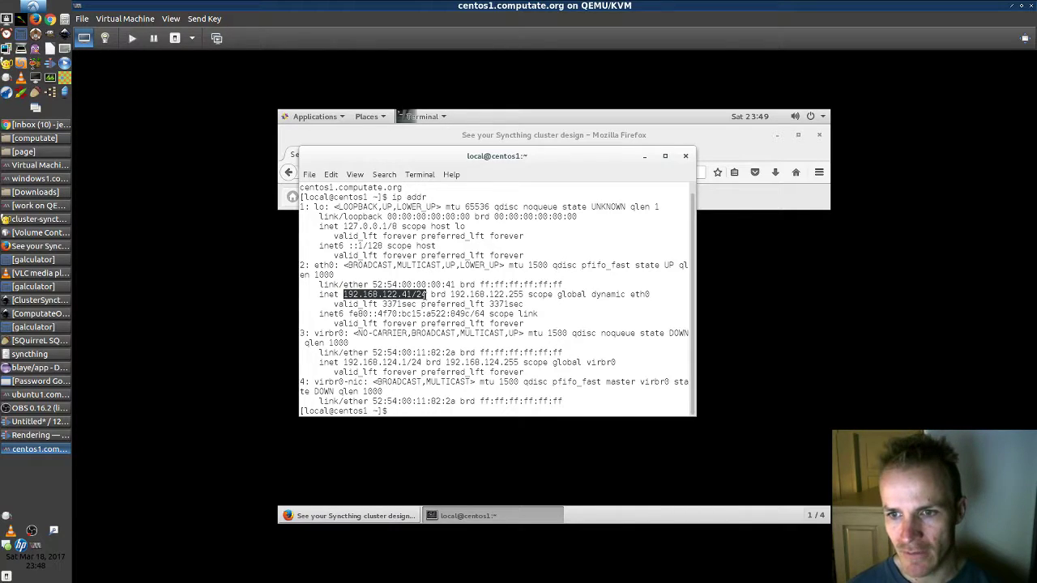
# Return to the cluster design in Firefox and set the Syncthing computer's IP address to 192.168.122.41/24
pyautogui.click(515, 461)
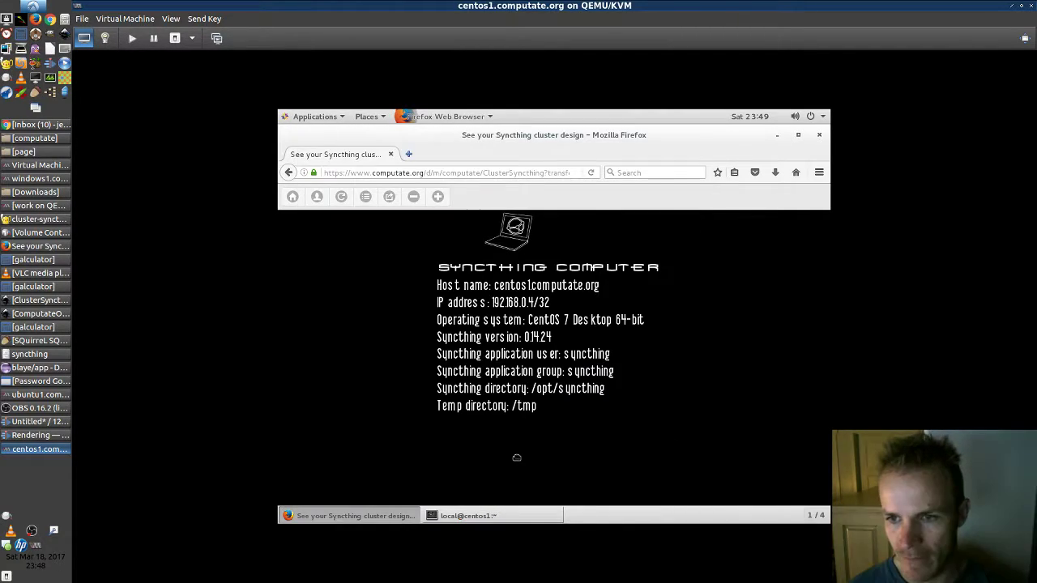
pyautogui.click(539, 304)
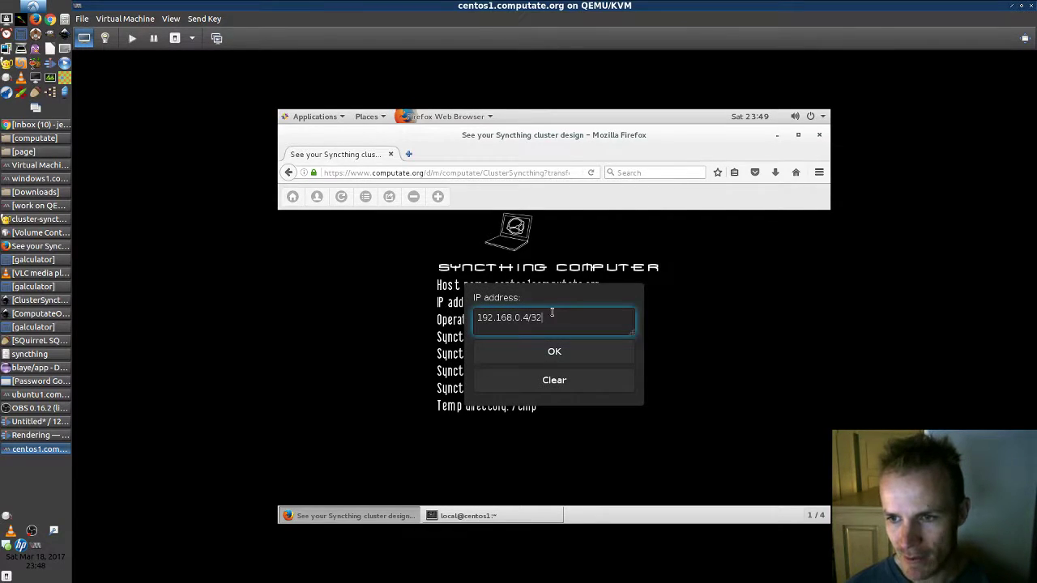
pyautogui.hotkey('ctrl', 'a')
pyautogui.hotkey('ctrl', 'v')
pyautogui.click(554, 352)
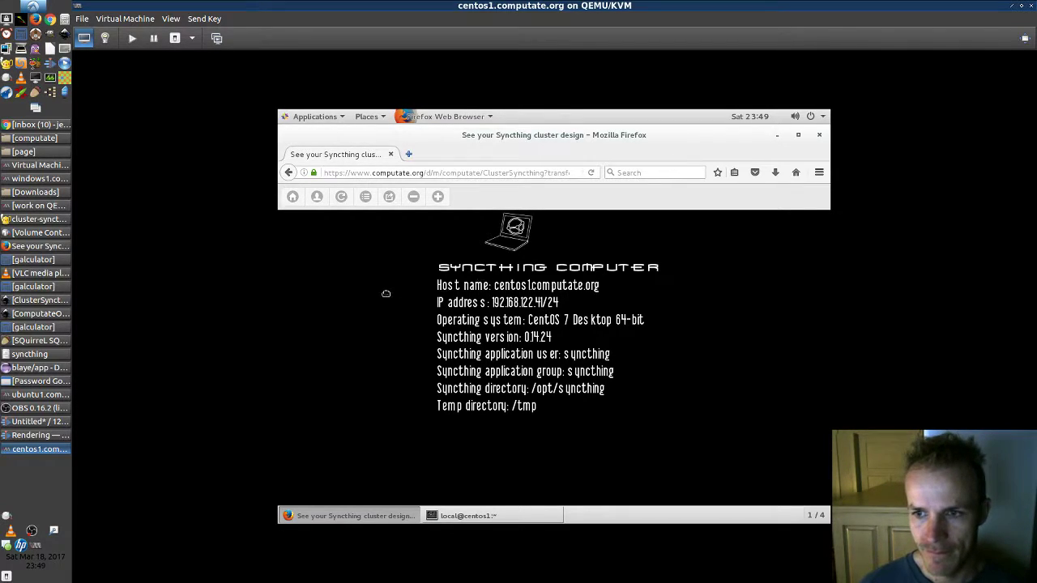
# Add a Syncthing server to the centos1.computate.org Syncthing computer
pyautogui.moveTo(386, 293); pyautogui.dragTo(412, 348)
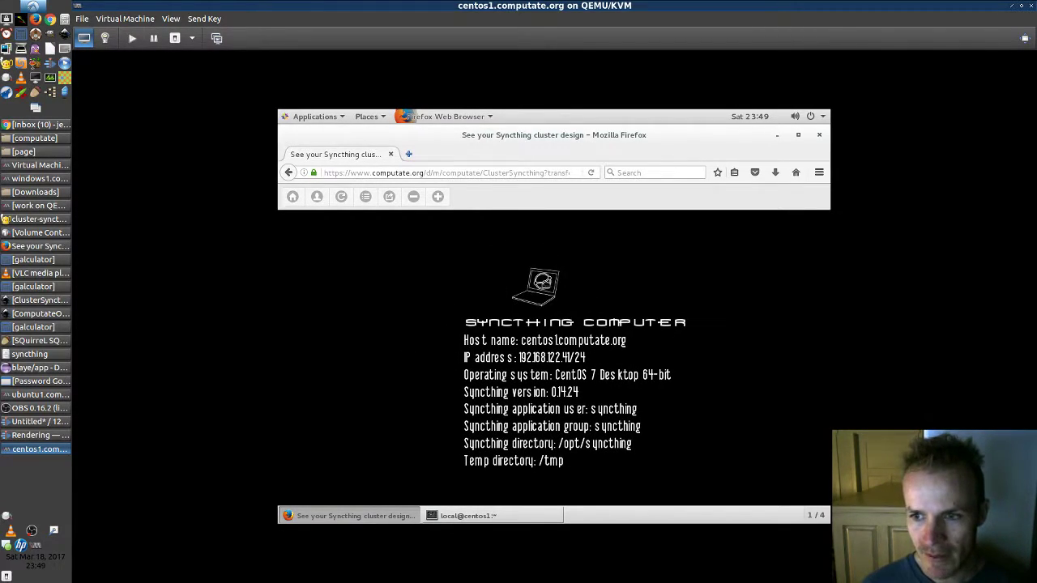
pyautogui.click(543, 283)
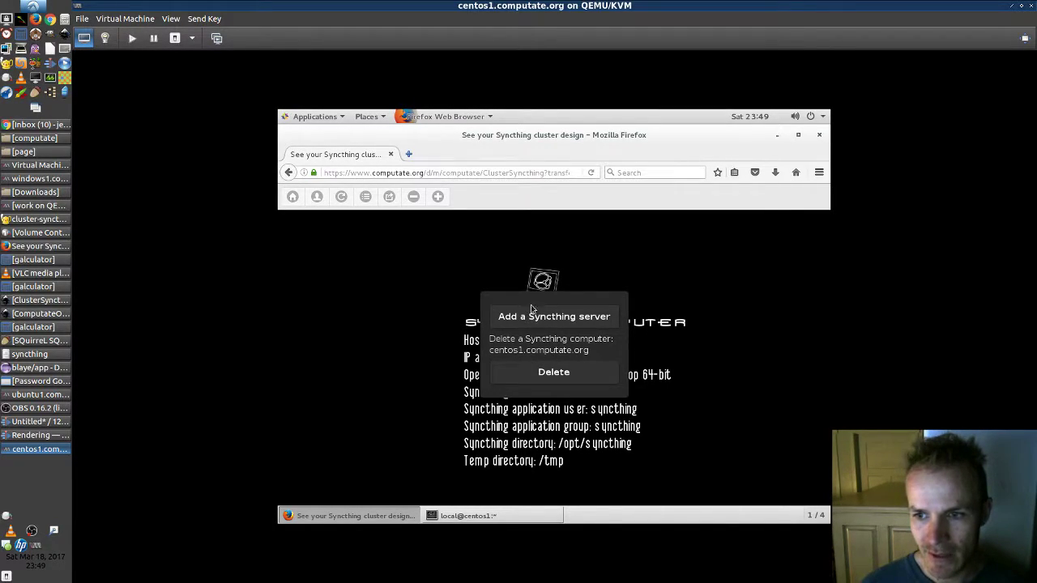
pyautogui.click(538, 316)
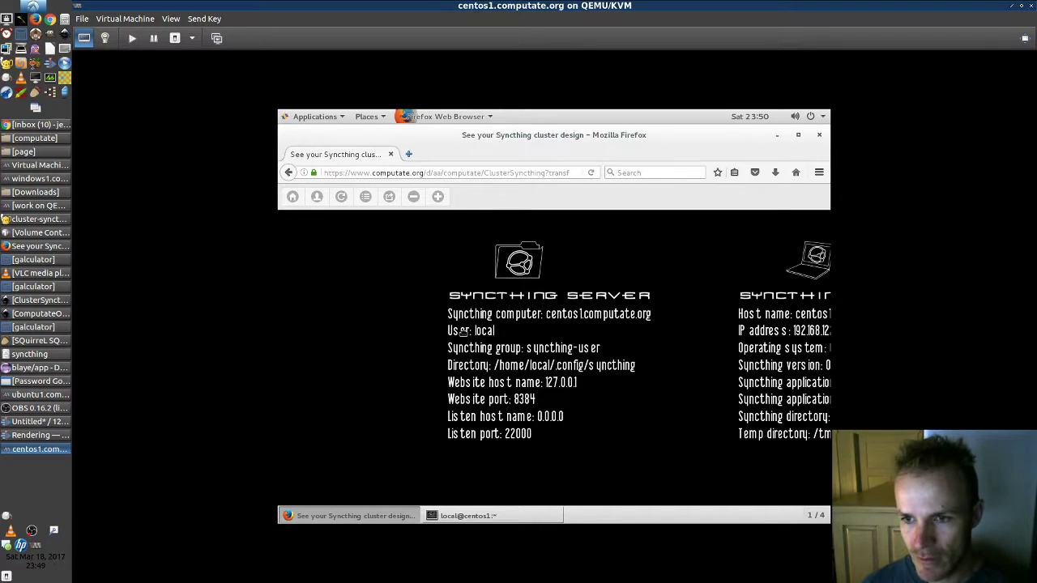
# Switch to the Terminal and run echo $USER to check the current user name against the server design
pyautogui.click(468, 516)
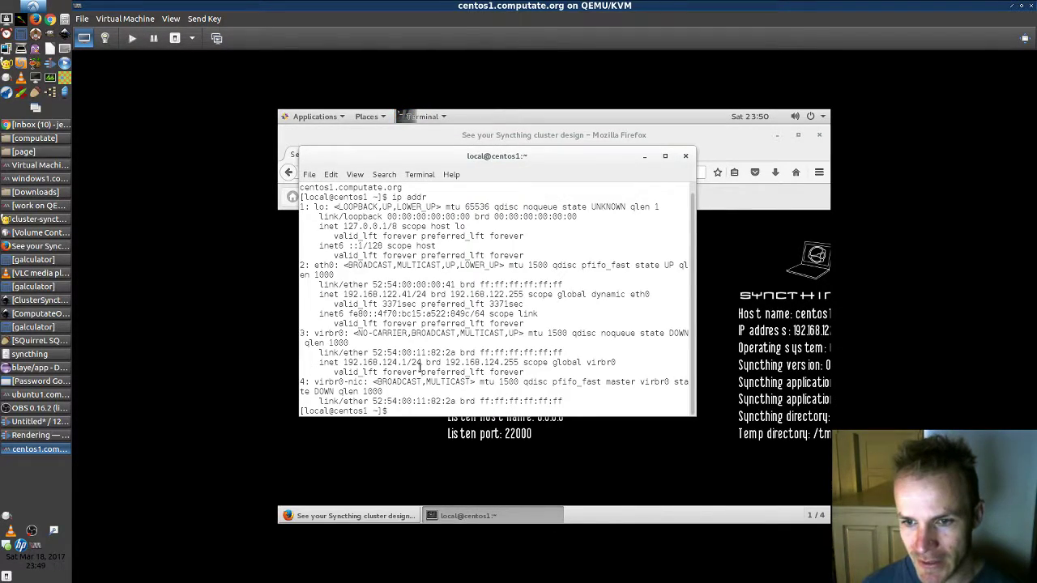
pyautogui.write('echo $USER')
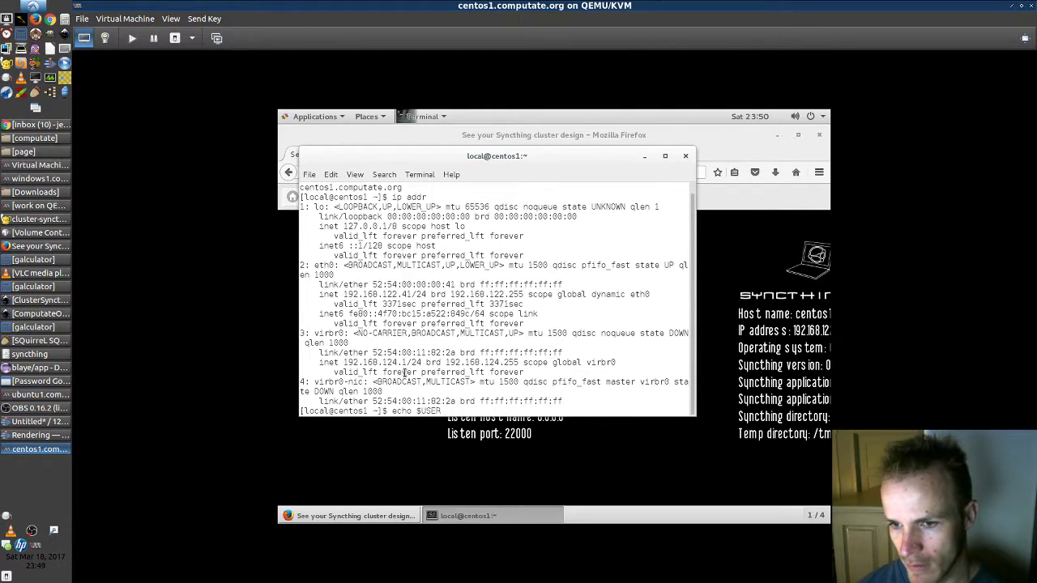
pyautogui.press('Return')
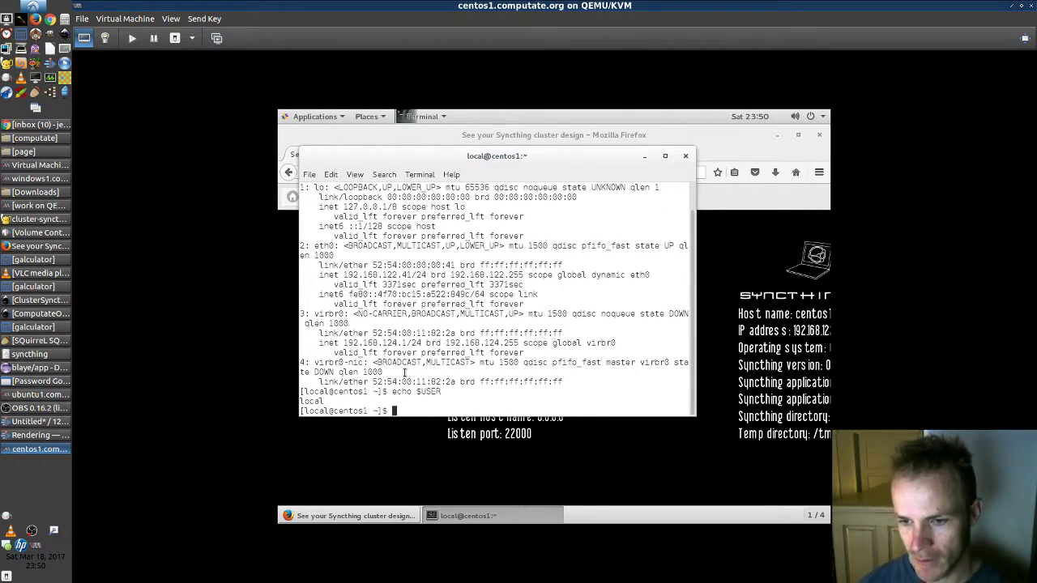
# Return to the cluster design in Firefox, download its generated ClusterSyncthing.sh script and save the file
pyautogui.click(474, 449)
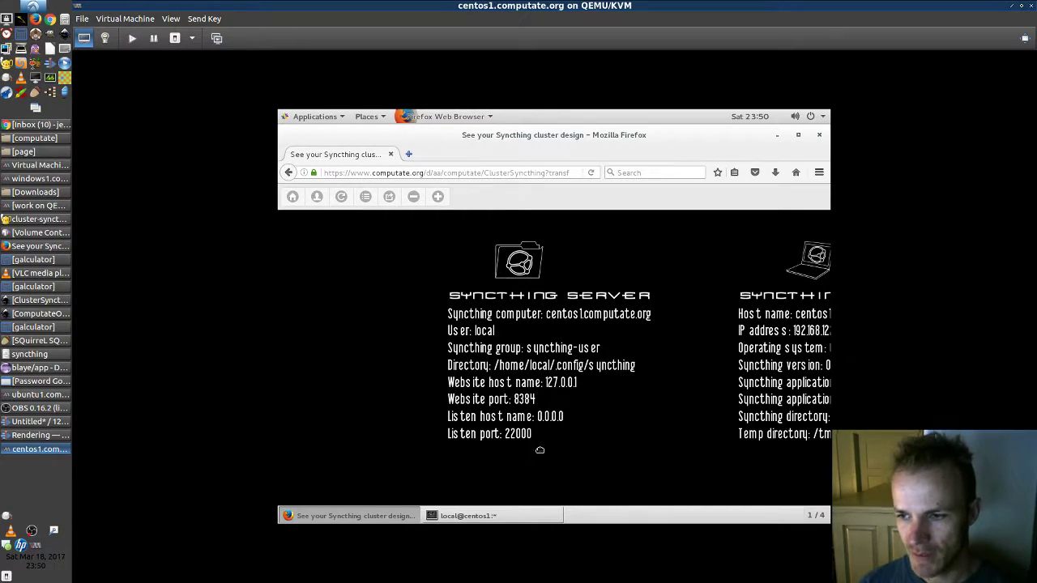
pyautogui.moveTo(539, 449); pyautogui.dragTo(435, 446)
pyautogui.moveTo(562, 398); pyautogui.dragTo(503, 401)
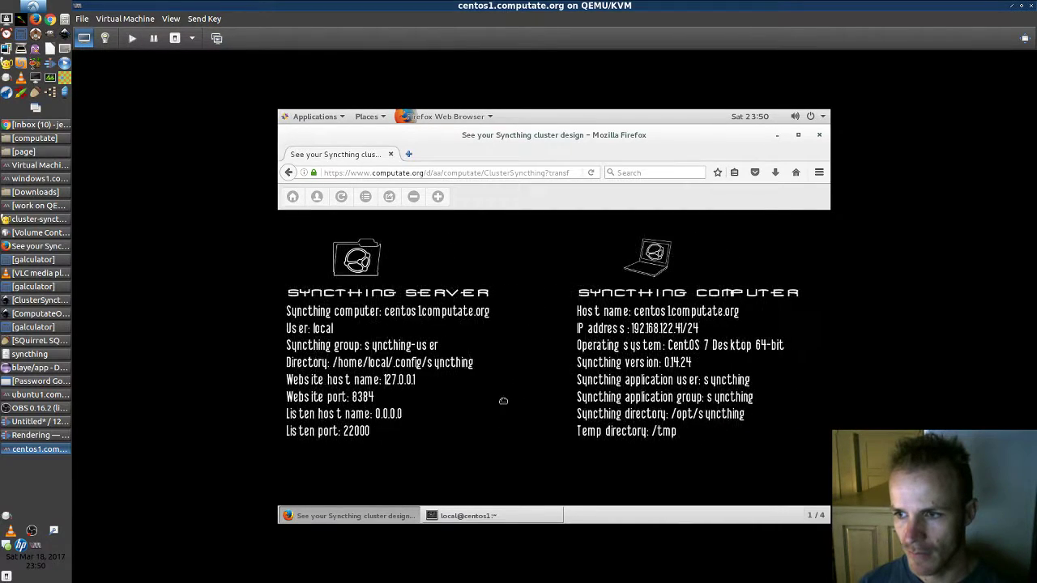
pyautogui.click(389, 196)
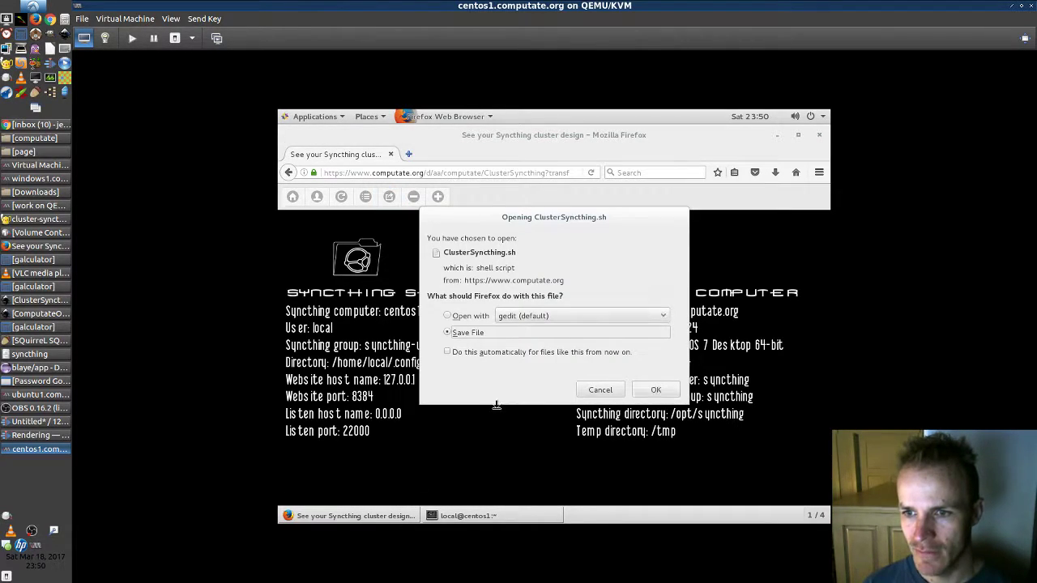
pyautogui.click(656, 390)
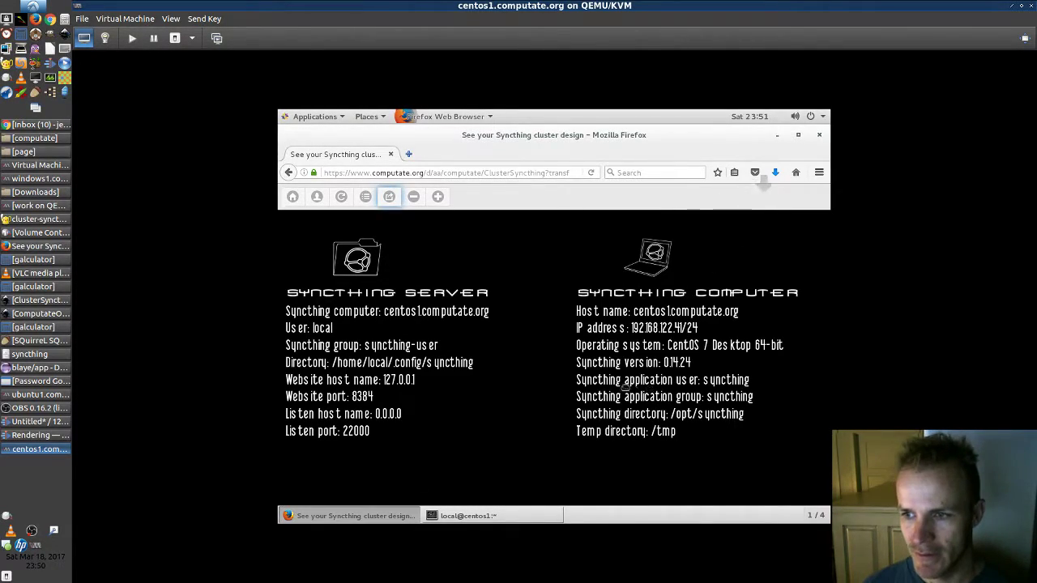
# Switch to the Terminal and run bash Downloads/ClusterSyncthing.sh to start the Syncthing installation
pyautogui.click(459, 515)
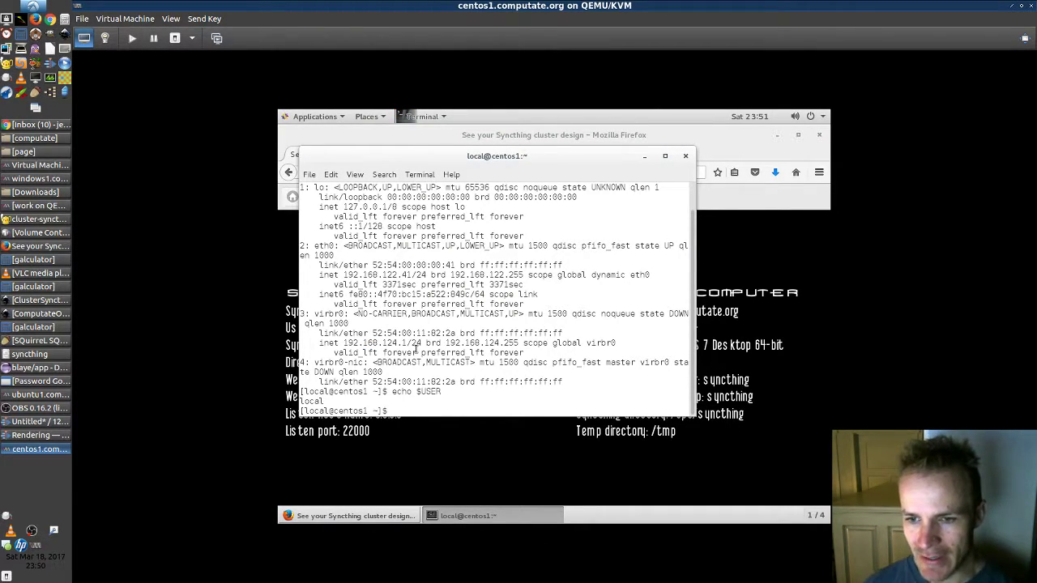
pyautogui.write('bash')
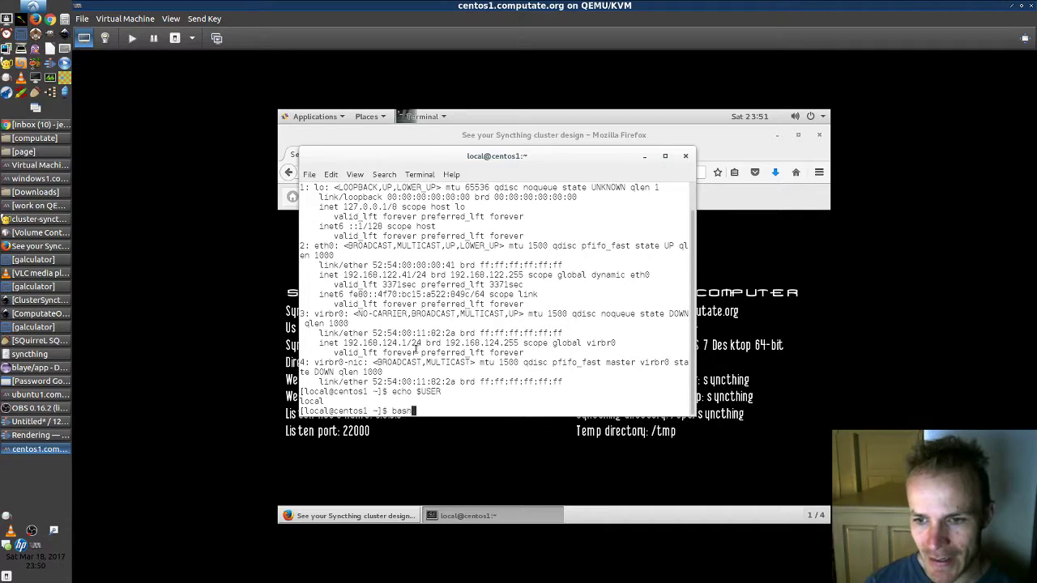
pyautogui.write(' Dow')
pyautogui.press('Tab')
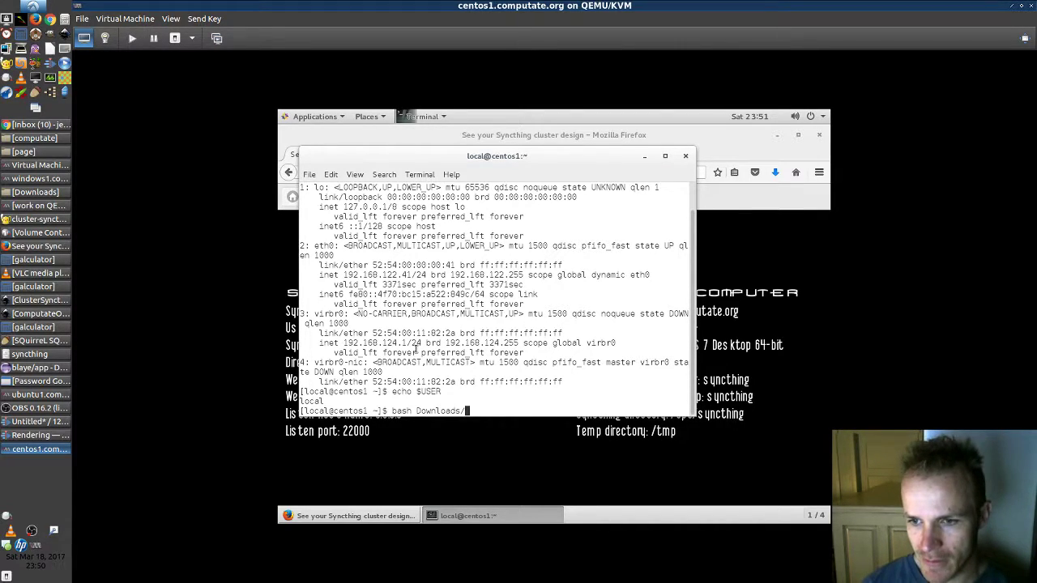
pyautogui.write('C')
pyautogui.press('Tab')
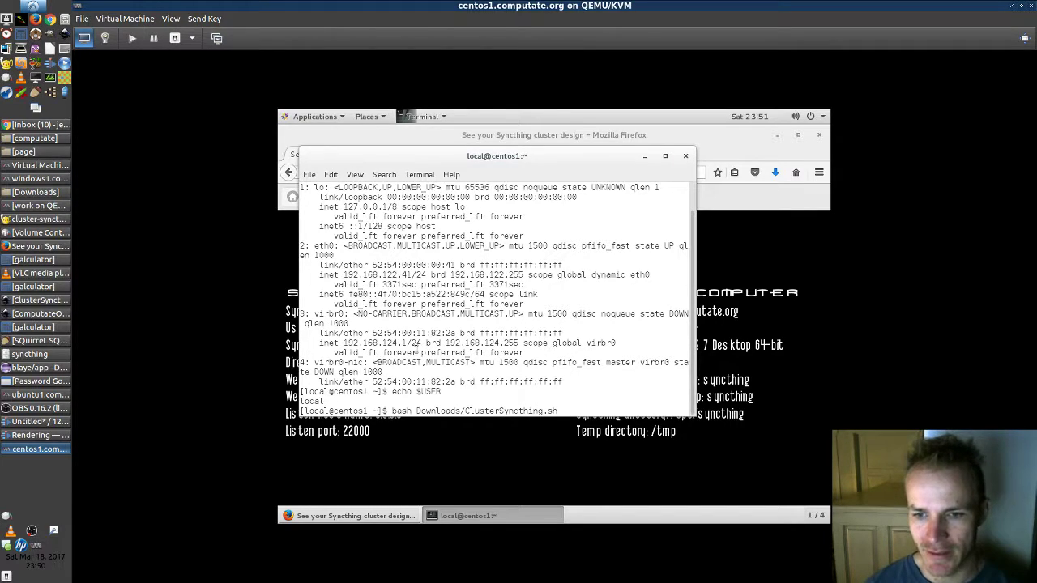
pyautogui.press('Return')
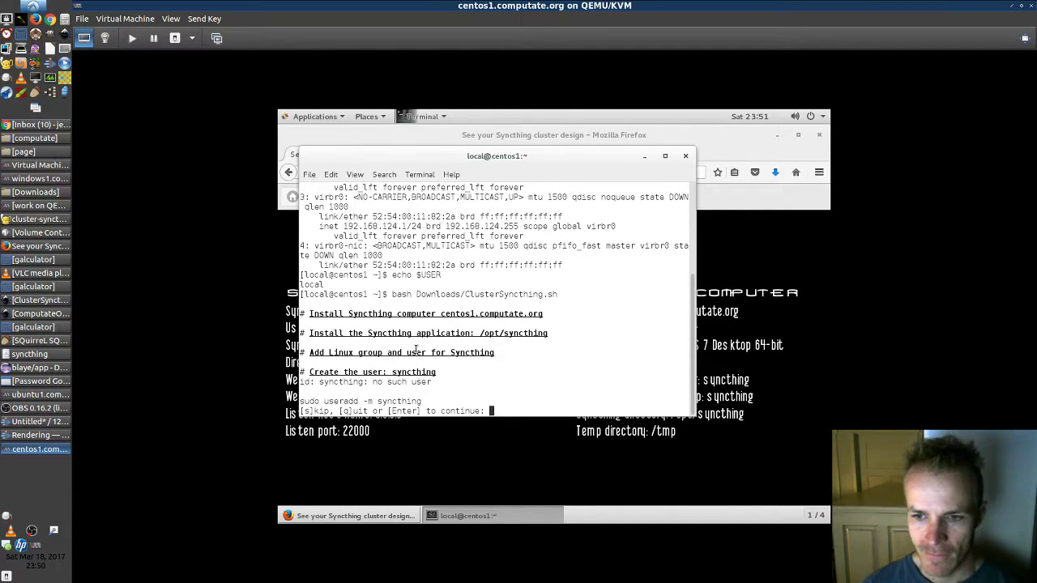
# Let the script create the syncthing user, entering the sudo password, and set up /opt/syncthing with its owner and permissions
pyautogui.press('Return')
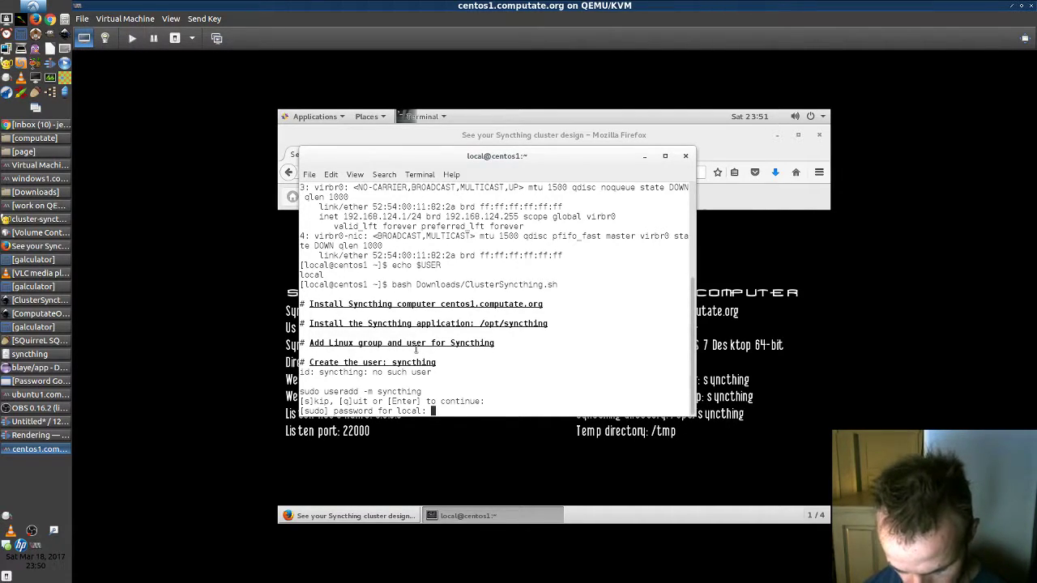
pyautogui.press('Return')
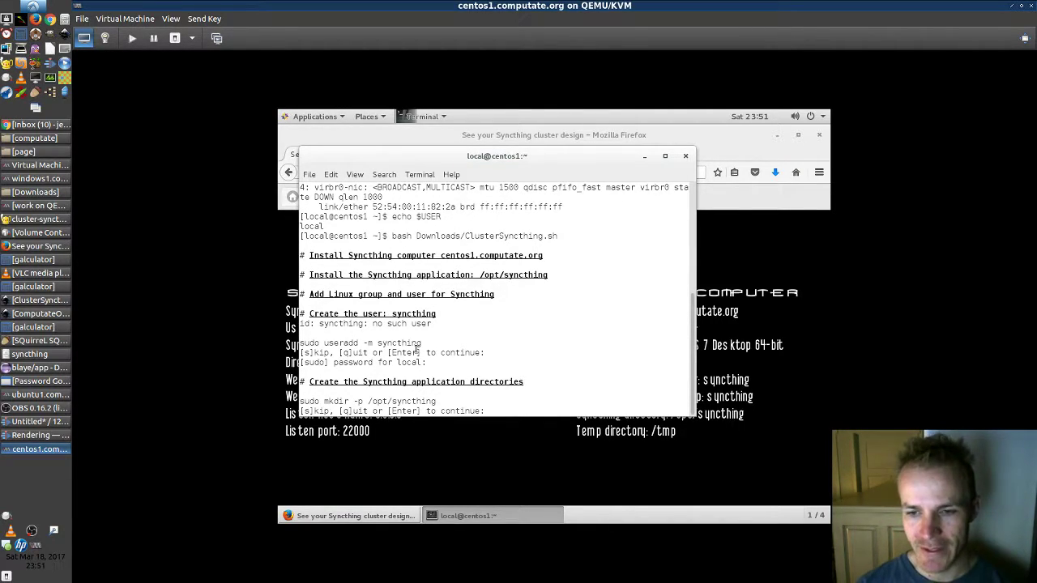
pyautogui.press('Return')
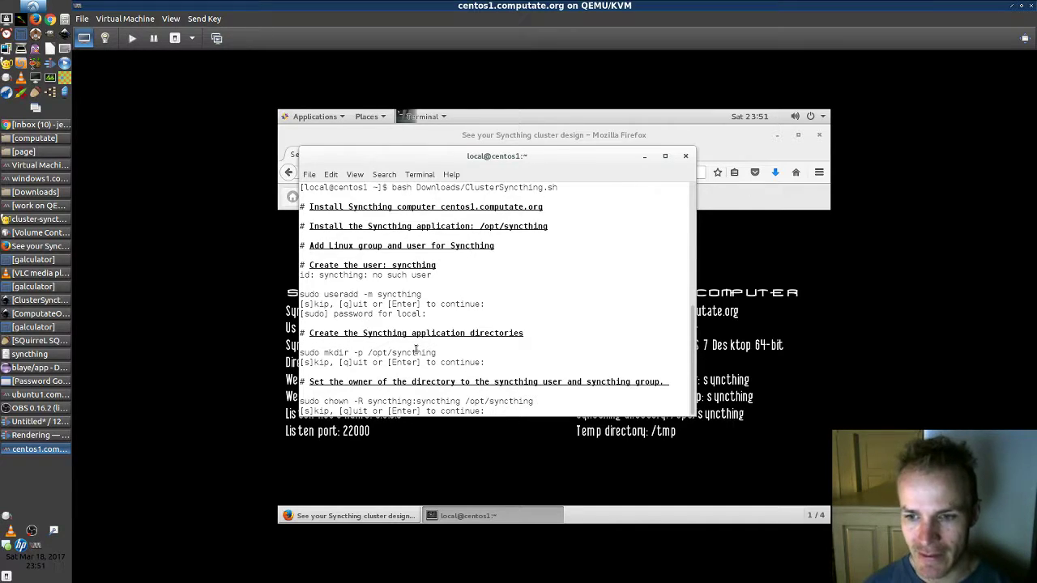
pyautogui.press('Return')
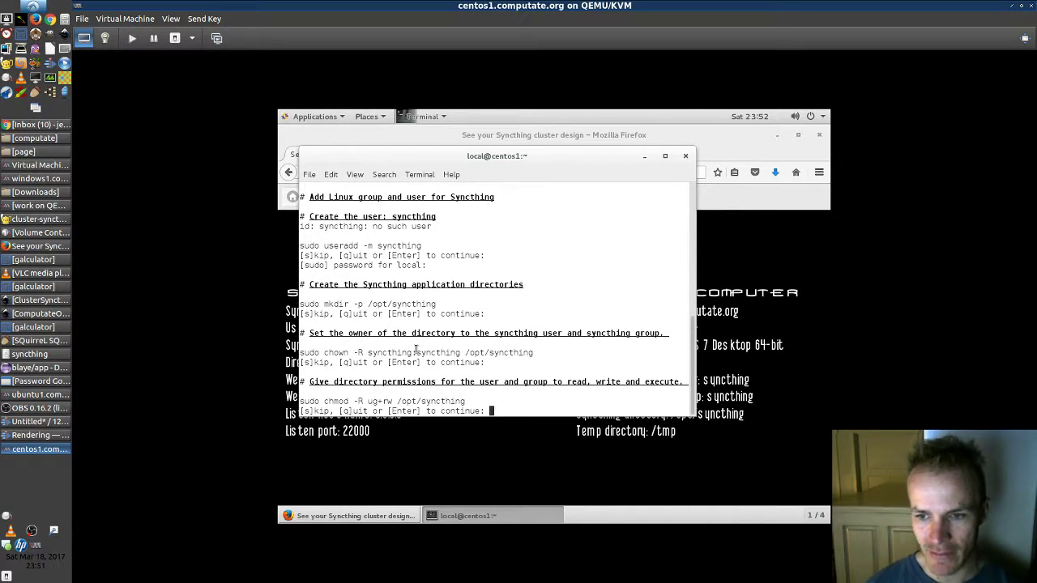
pyautogui.press('Return')
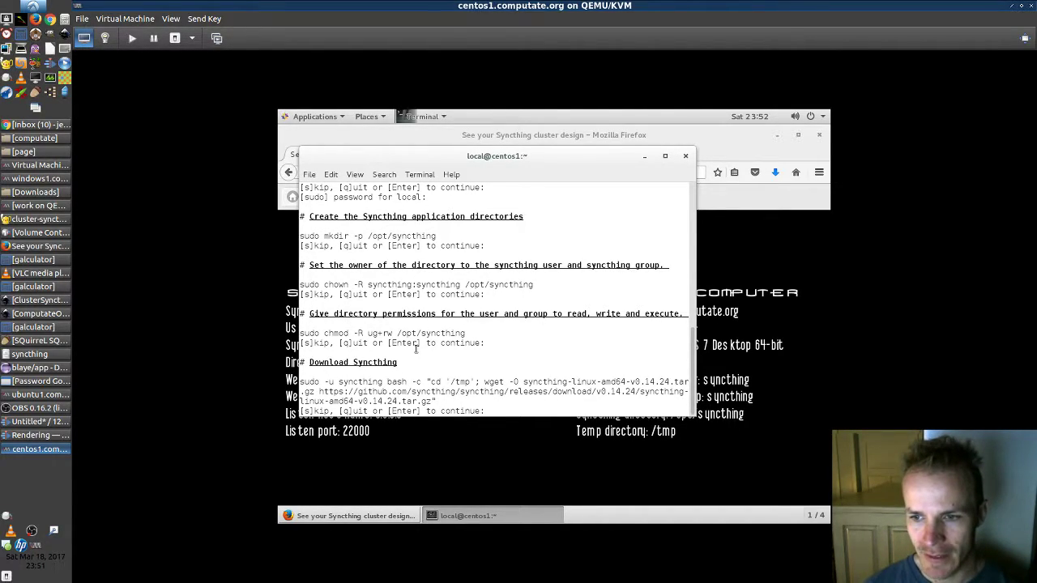
# Continue the script to download Syncthing v0.14.24 to /tmp and extract it into /opt/syncthing
pyautogui.press('Return')
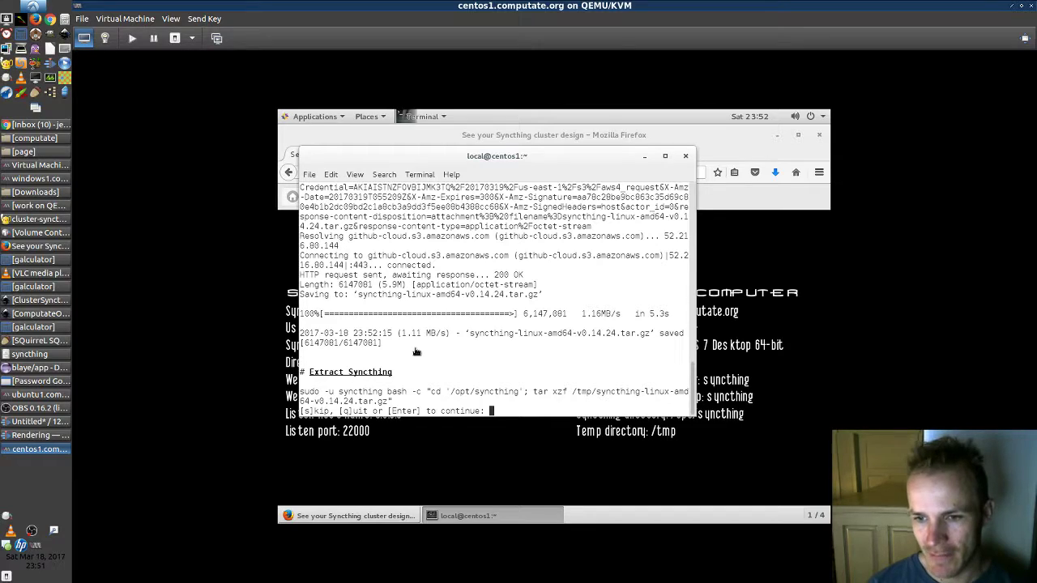
pyautogui.press('Return')
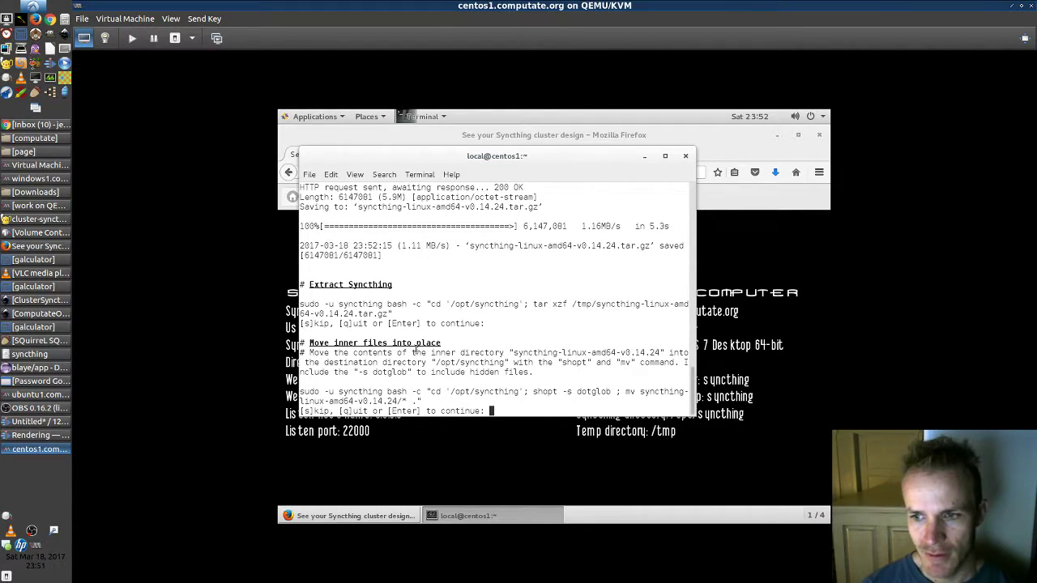
# Move the contents of syncthing-linux-amd64-v0.14.24 into /opt/syncthing and remove the inner directory by continuing the script
pyautogui.moveTo(640, 391); pyautogui.dragTo(398, 402)
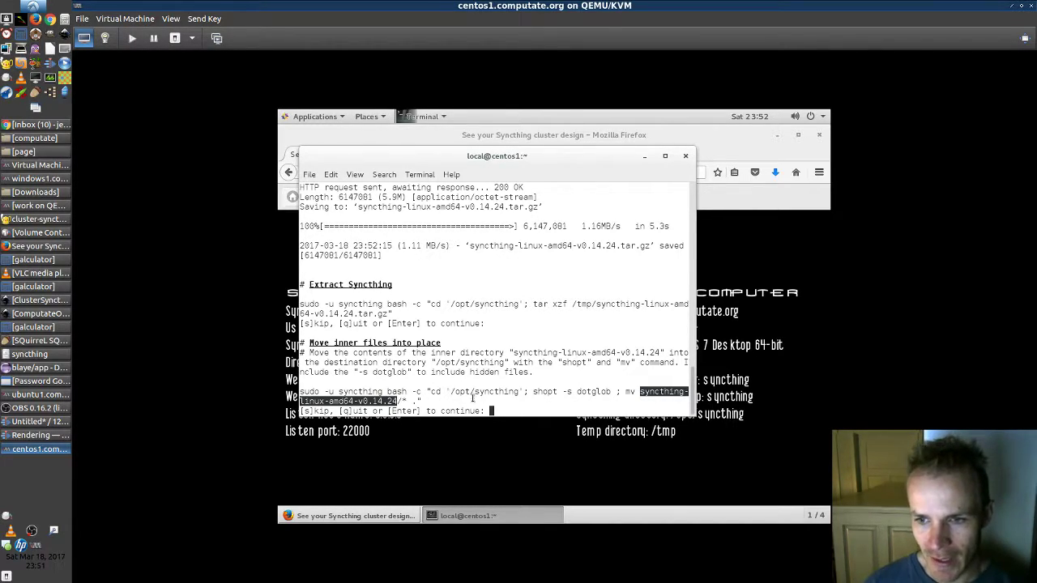
pyautogui.moveTo(450, 393); pyautogui.dragTo(527, 392)
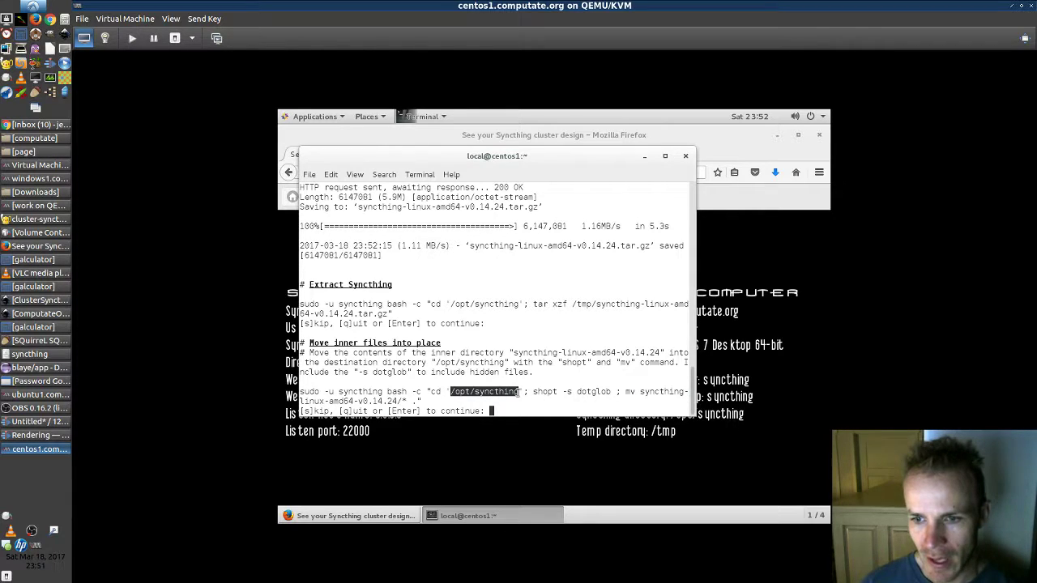
pyautogui.click(412, 380)
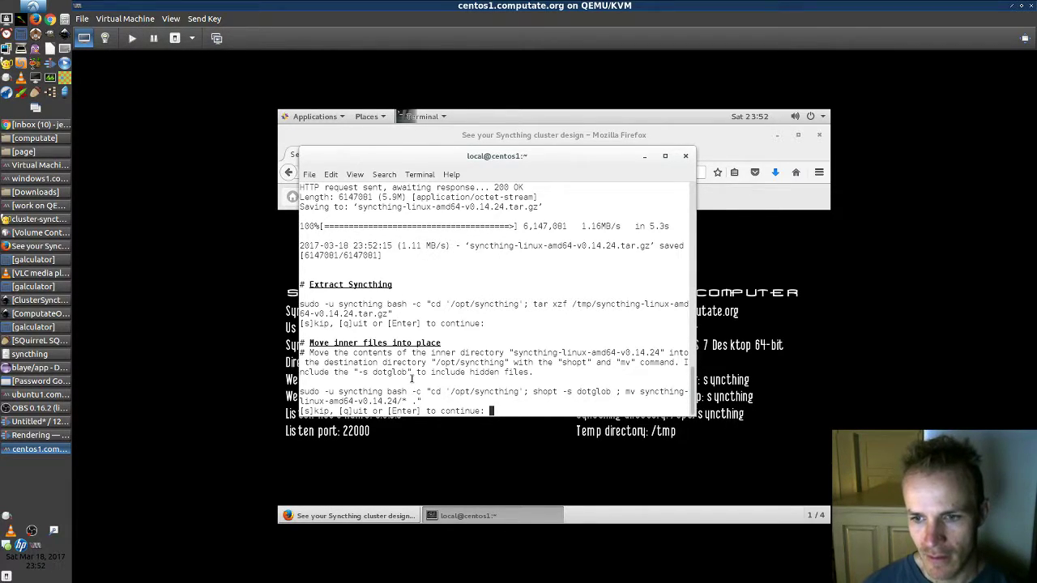
pyautogui.press('Return')
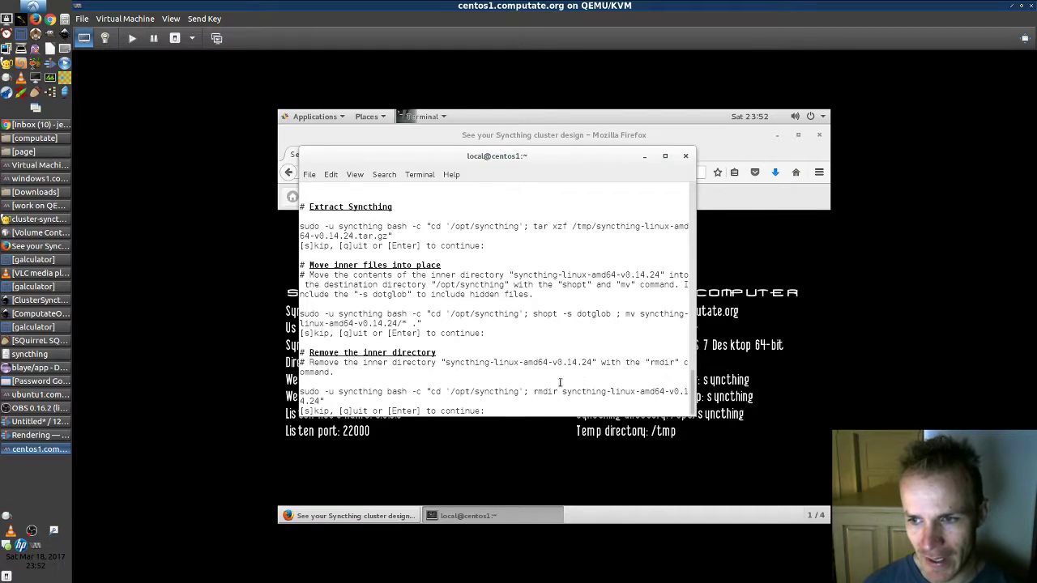
pyautogui.moveTo(562, 391); pyautogui.dragTo(669, 391)
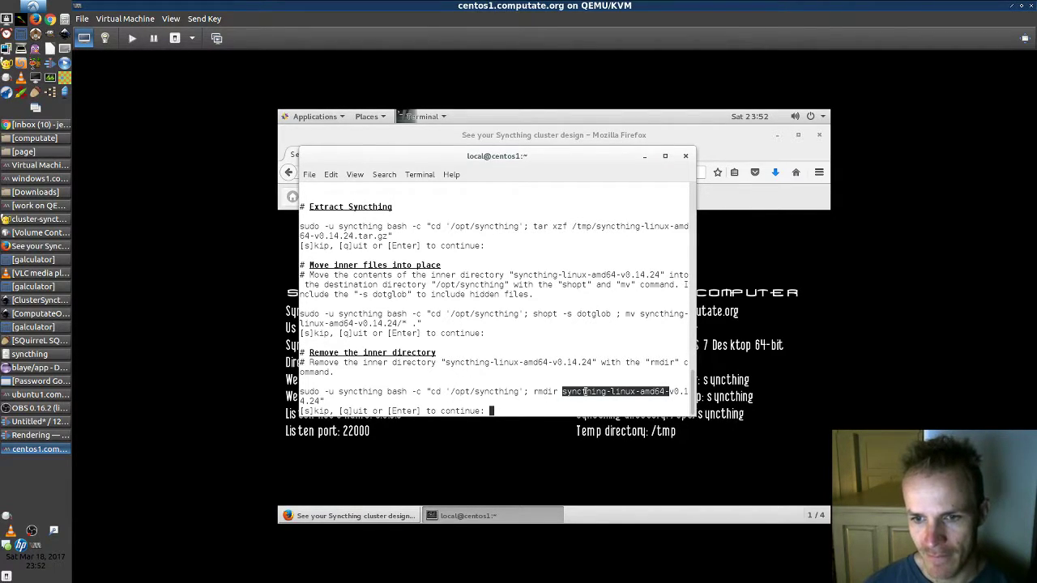
pyautogui.press('Return')
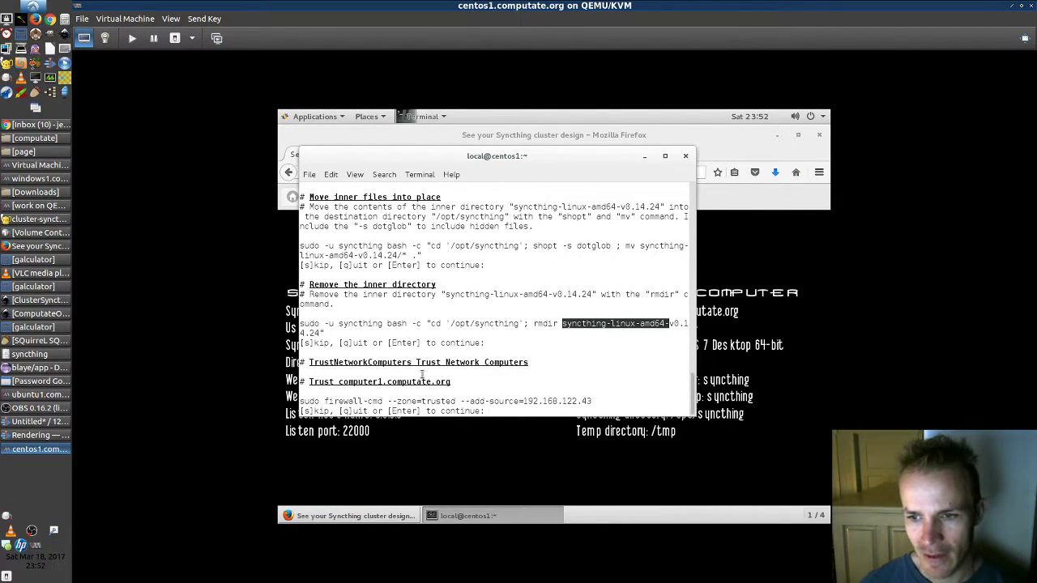
# Review the script's firewall command for computer1.computate.org and run it to add source 192.168.122.43 to the trusted zone
pyautogui.click(584, 375)
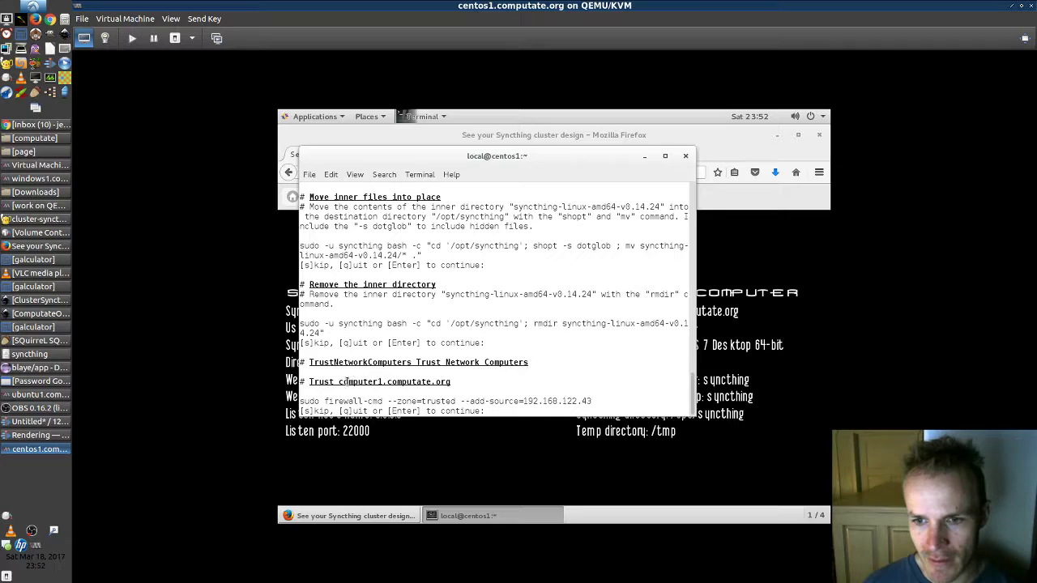
pyautogui.moveTo(339, 381); pyautogui.dragTo(451, 382)
pyautogui.click(462, 382)
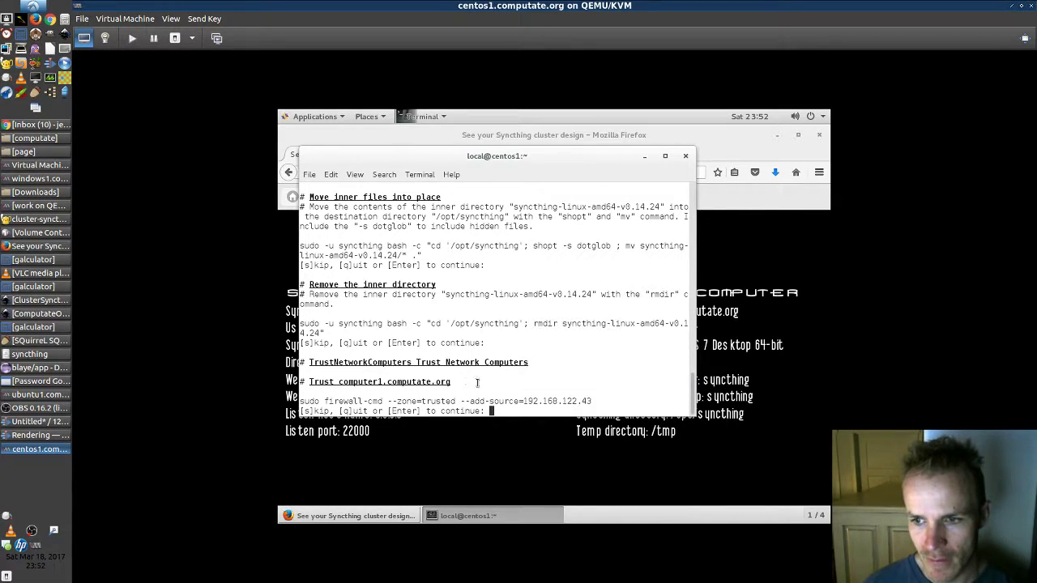
pyautogui.moveTo(532, 401); pyautogui.dragTo(589, 401)
pyautogui.click(574, 388)
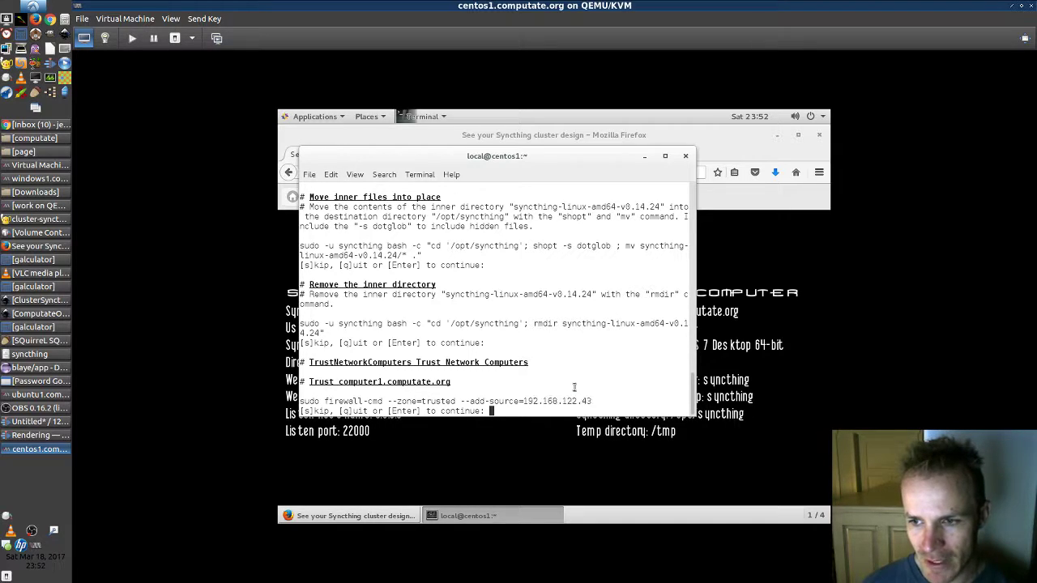
pyautogui.press('Return')
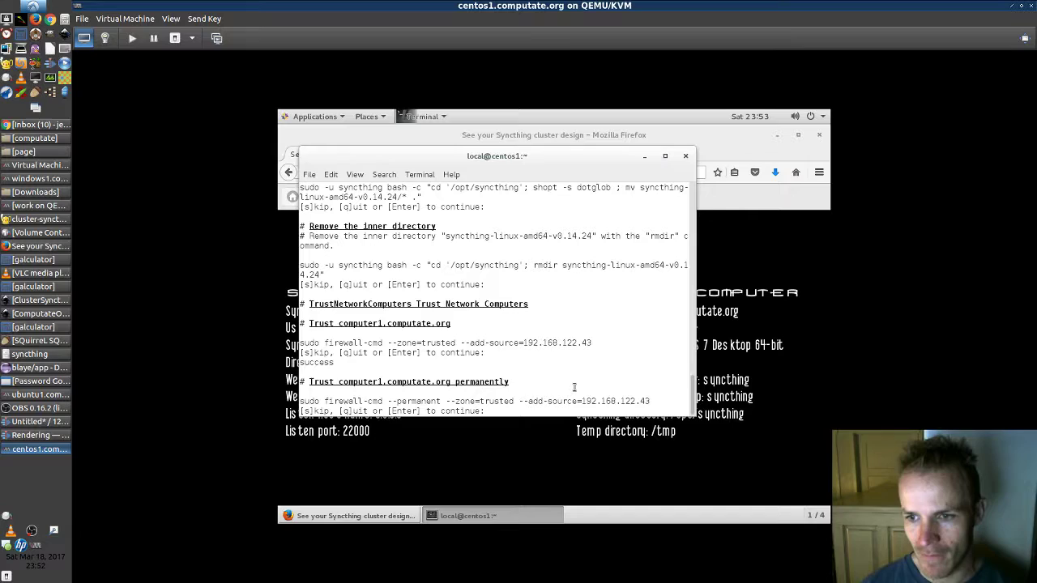
# Continue the script to trust 192.168.122.43 permanently, and 192.168.122.42 and 192.168.122.41 both immediately and permanently, in the firewall
pyautogui.press('Return')
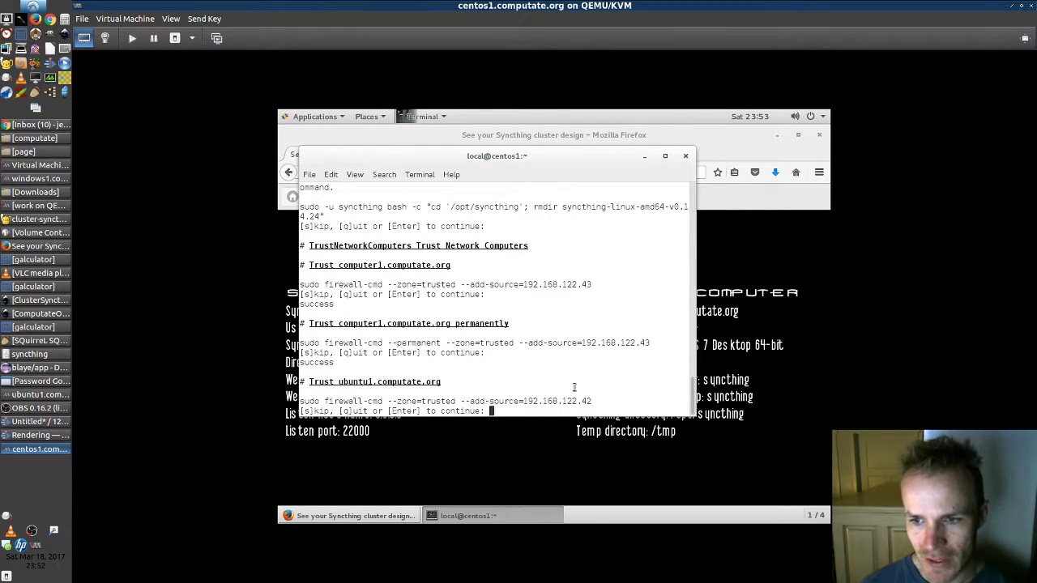
pyautogui.tripleClick(348, 381)
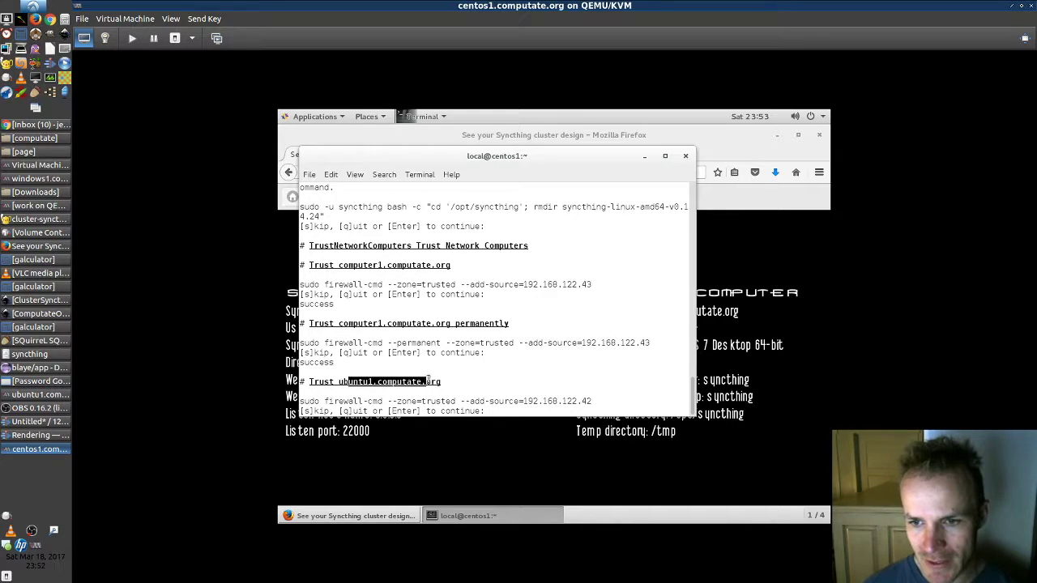
pyautogui.click(466, 375)
pyautogui.press('Return')
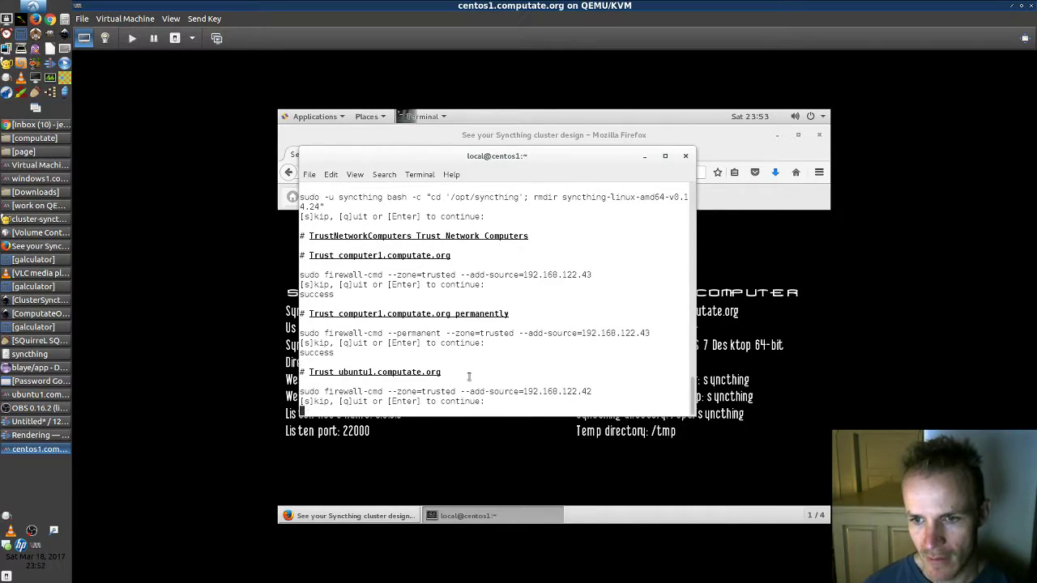
pyautogui.press('Return')
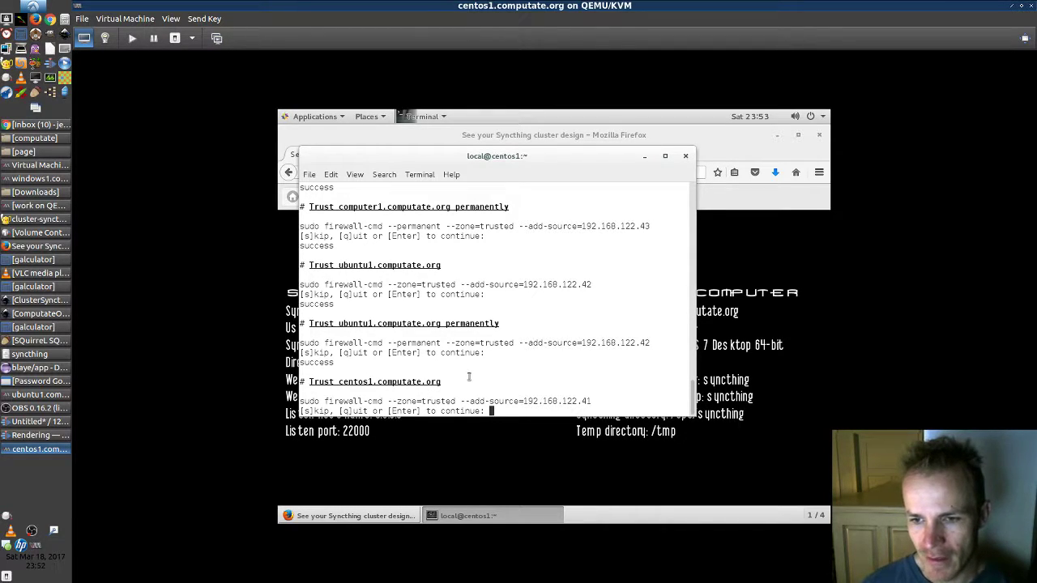
pyautogui.press('Return')
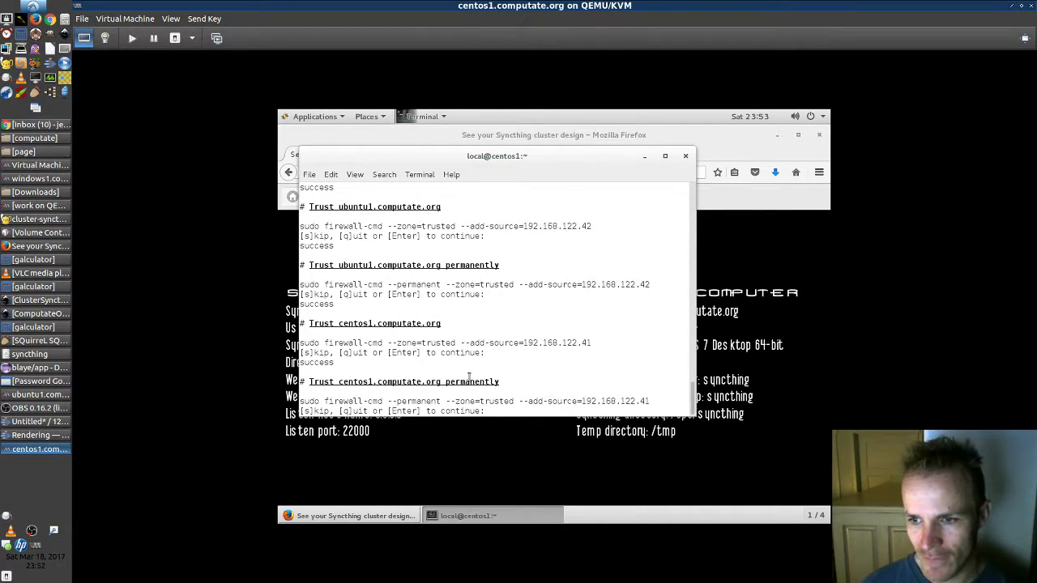
pyautogui.press('Return')
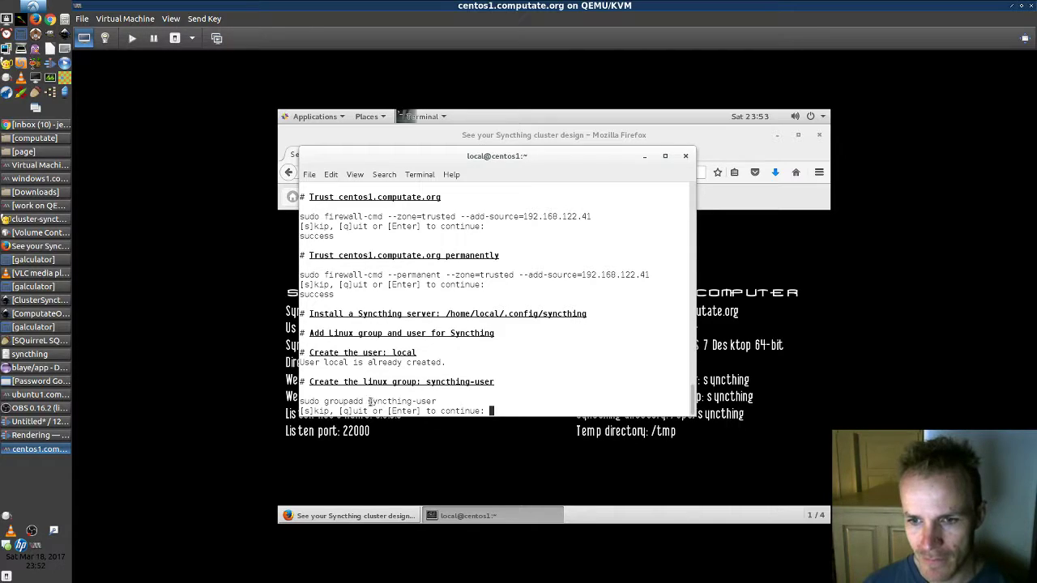
# Review and run the script's commands that create the Linux group syncthing-user and add the user local to it
pyautogui.moveTo(368, 403); pyautogui.dragTo(434, 401)
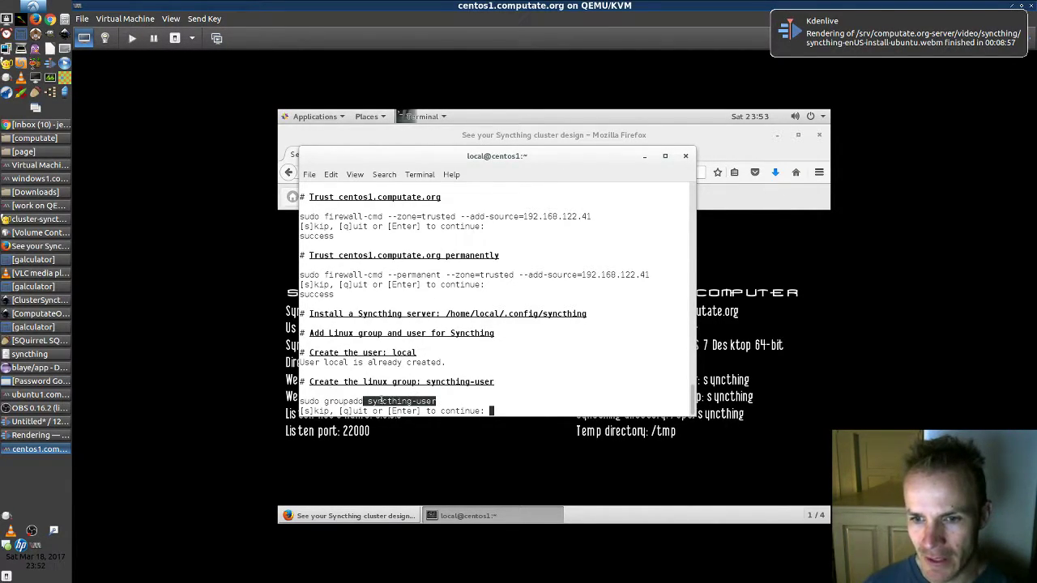
pyautogui.moveTo(358, 400); pyautogui.dragTo(438, 401)
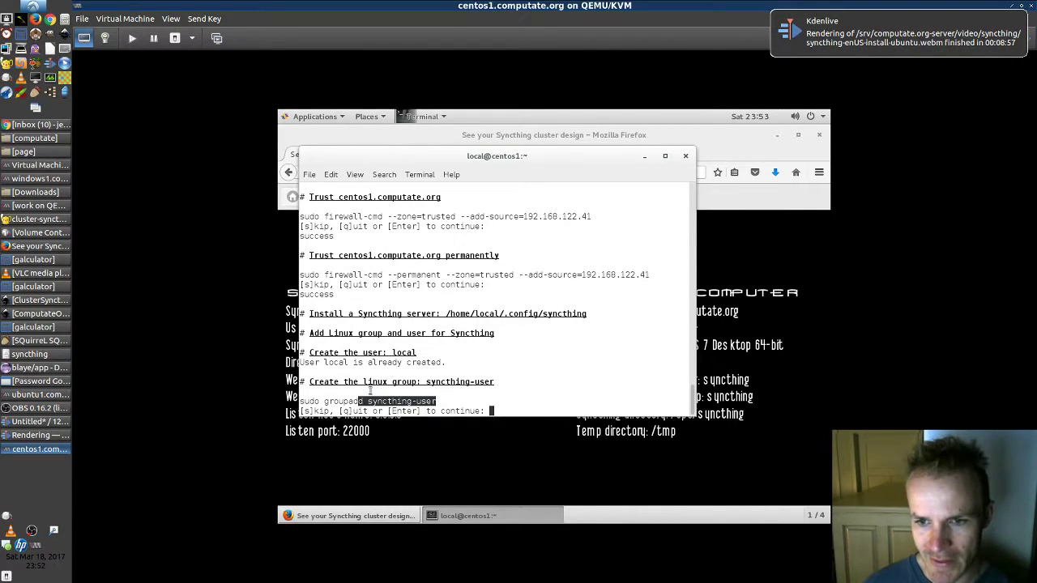
pyautogui.click(340, 391)
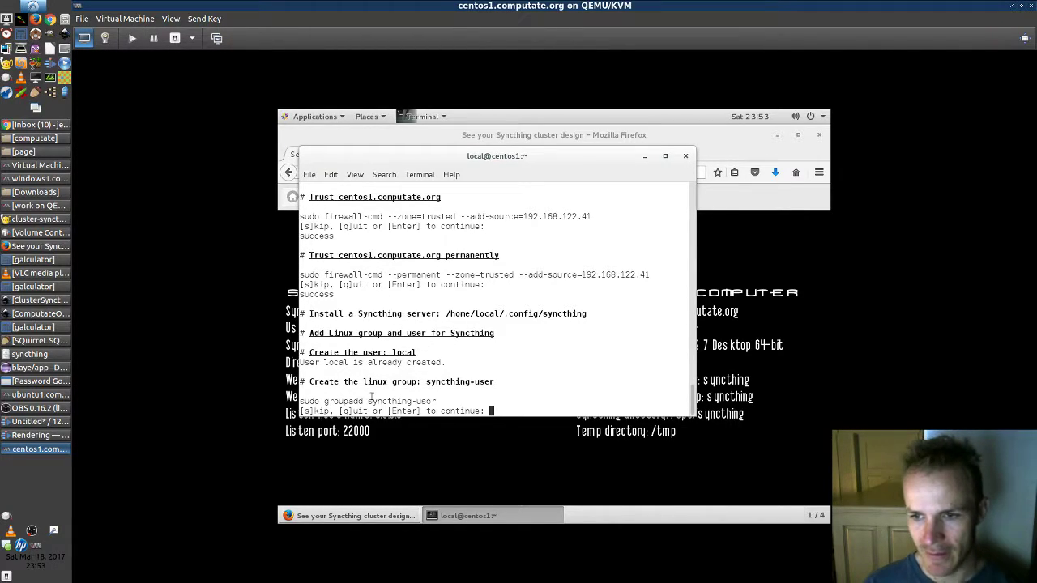
pyautogui.press('Return')
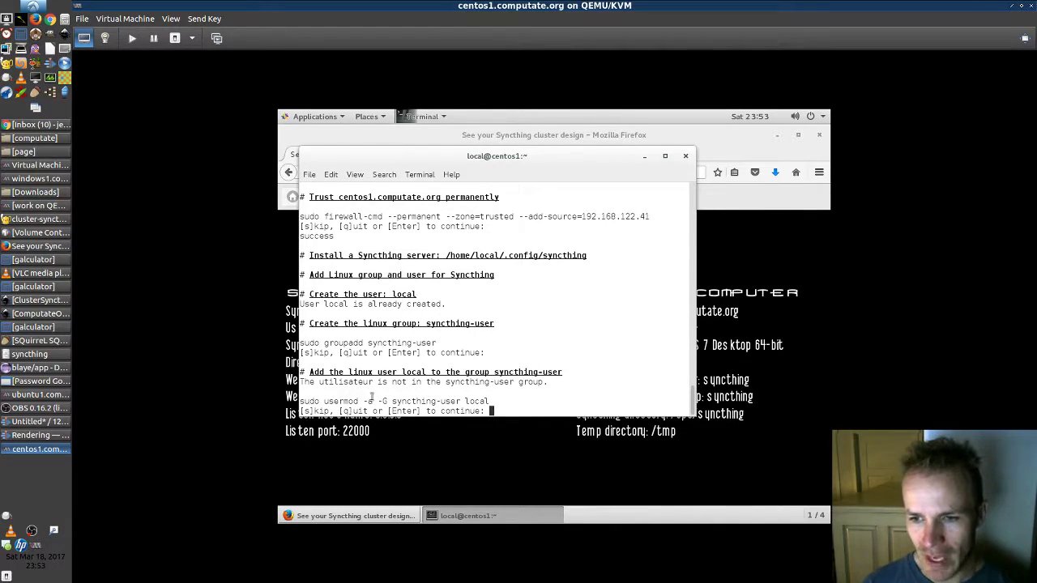
pyautogui.doubleClick(475, 401)
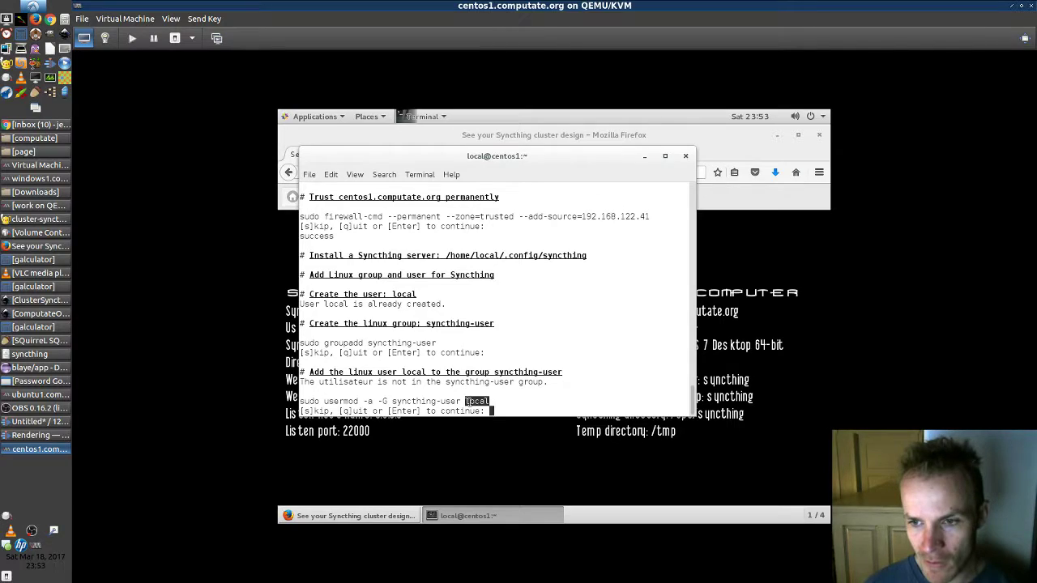
pyautogui.moveTo(392, 401); pyautogui.dragTo(484, 400)
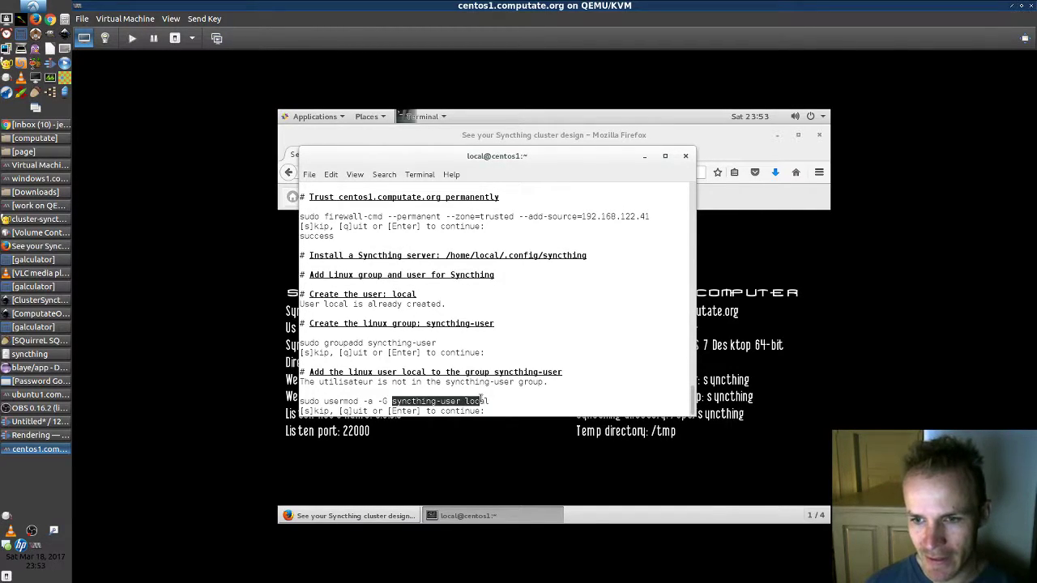
pyautogui.click(479, 396)
pyautogui.press('Return')
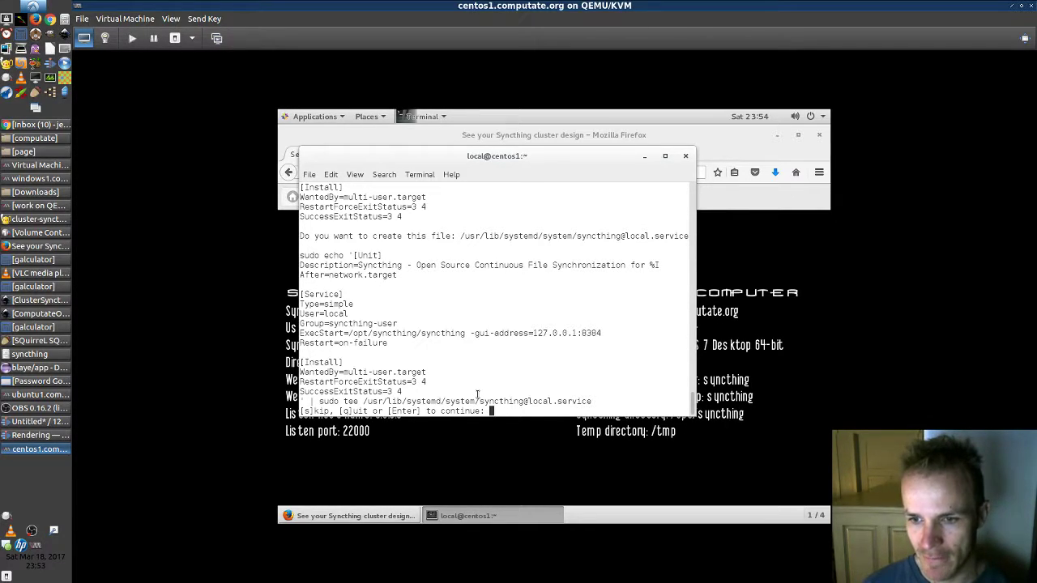
pyautogui.press('Return')
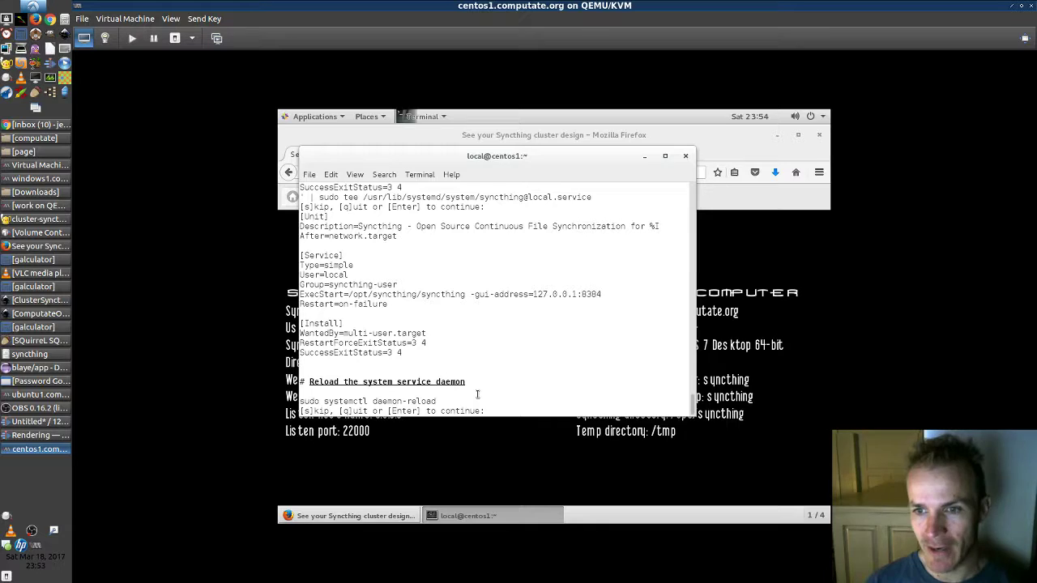
pyautogui.press('Return')
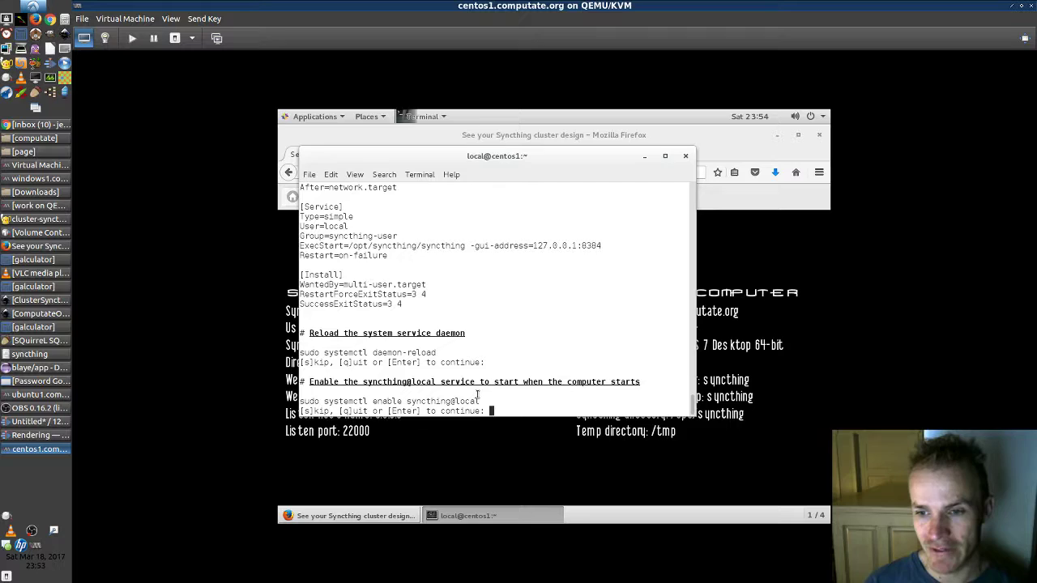
pyautogui.press('Return')
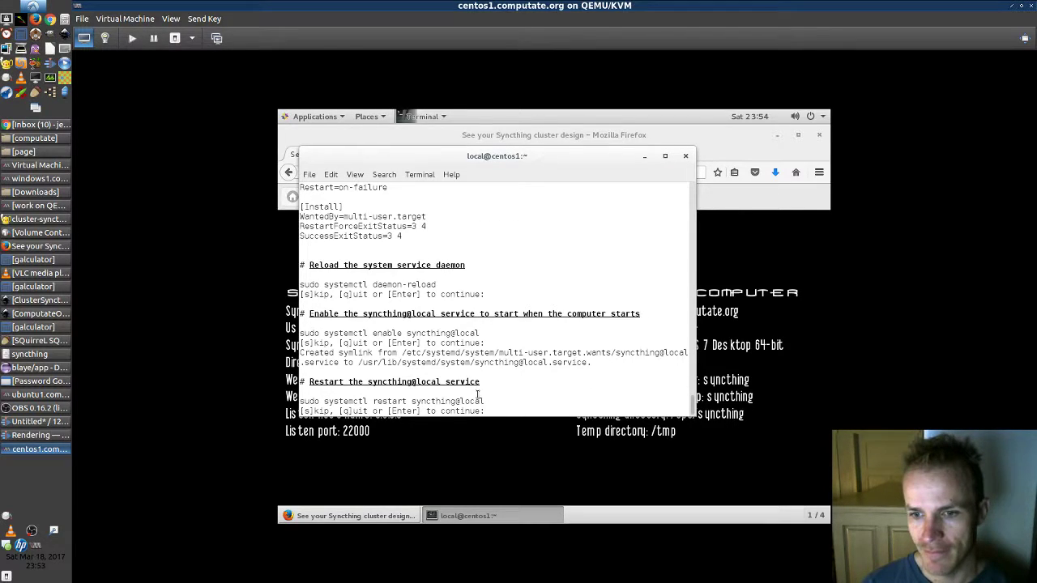
pyautogui.press('Return')
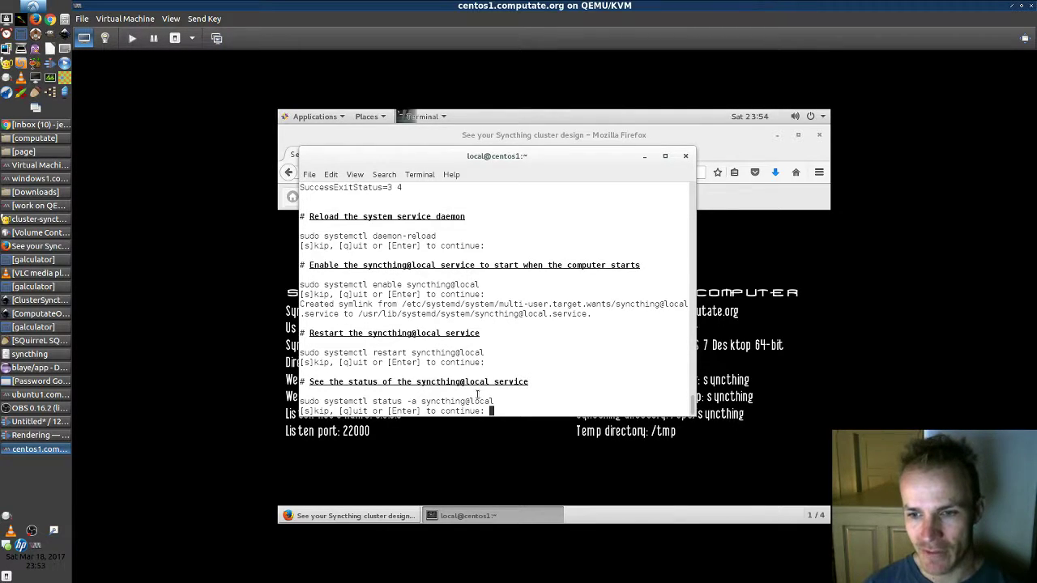
# Run the script's status command for the syncthing@local service and check its active state in the output
pyautogui.press('Return')
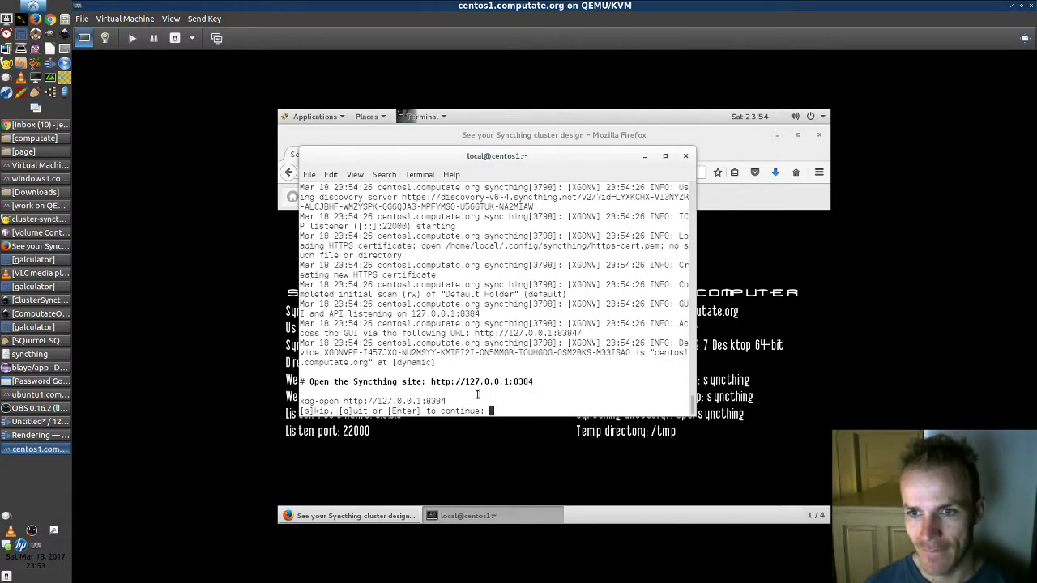
pyautogui.scroll(6, 539, 288)
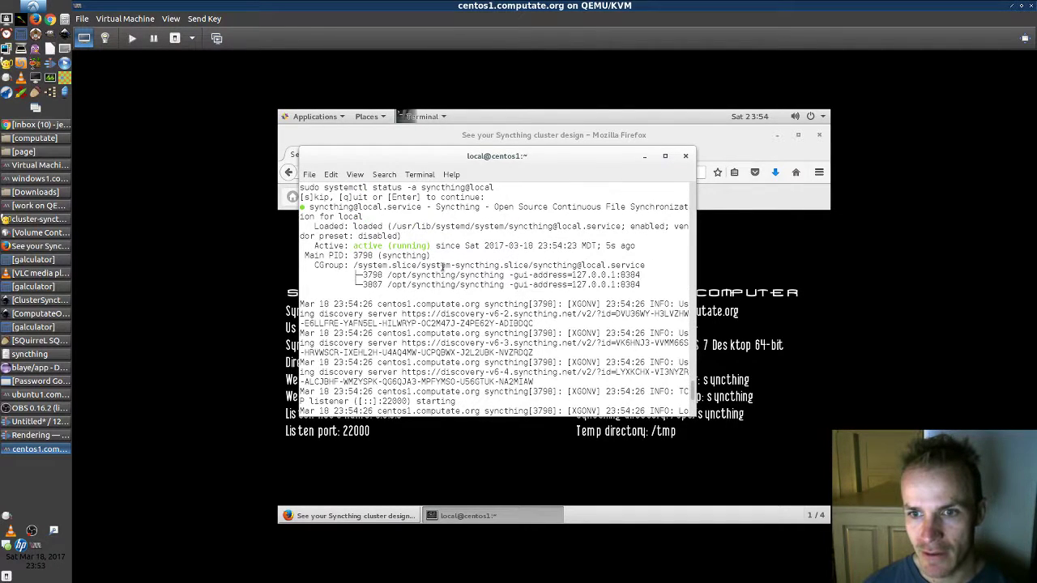
pyautogui.moveTo(354, 247); pyautogui.dragTo(437, 247)
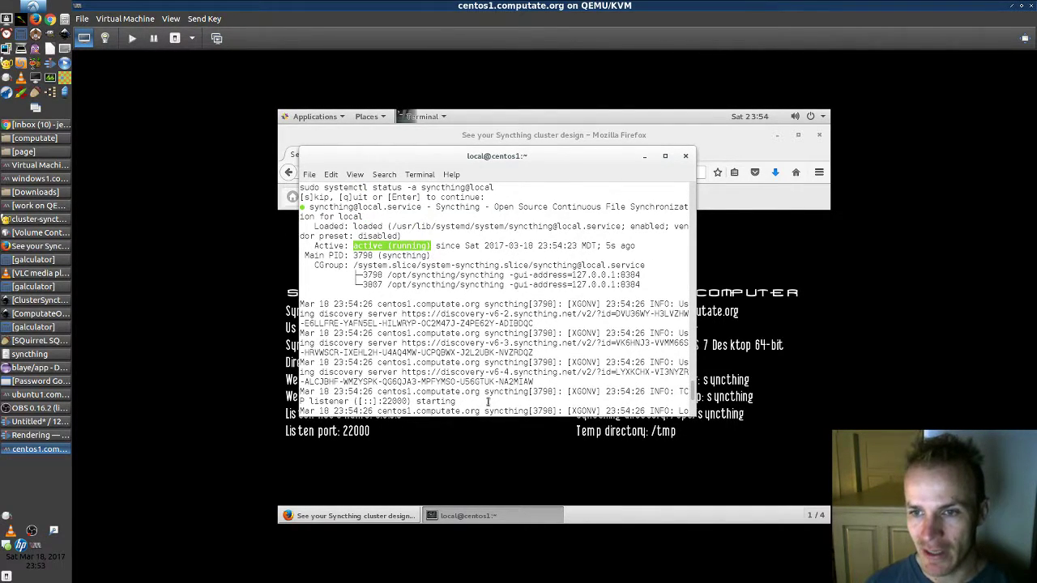
pyautogui.scroll(-6, 486, 357)
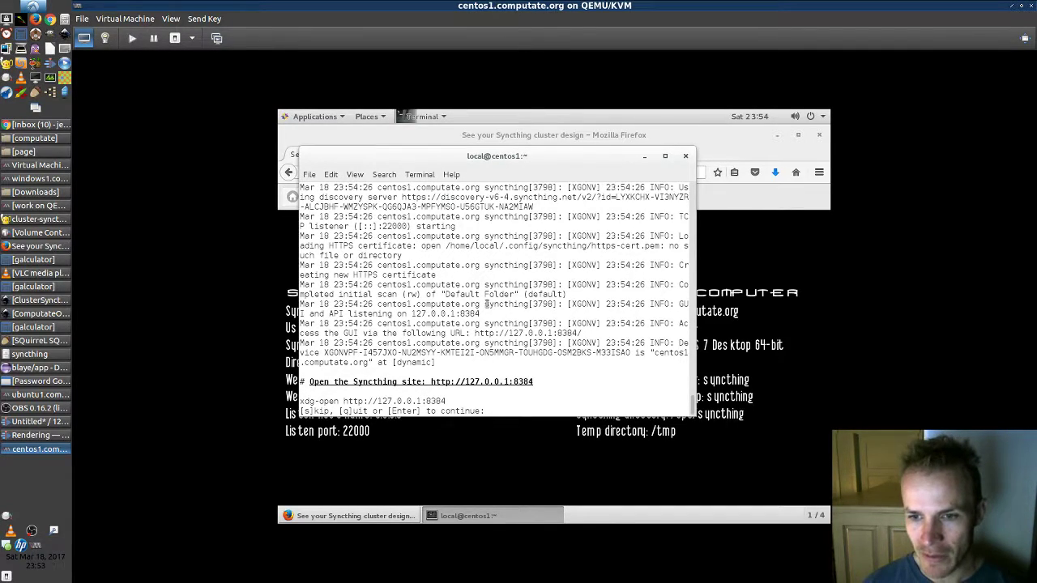
pyautogui.press('Return')
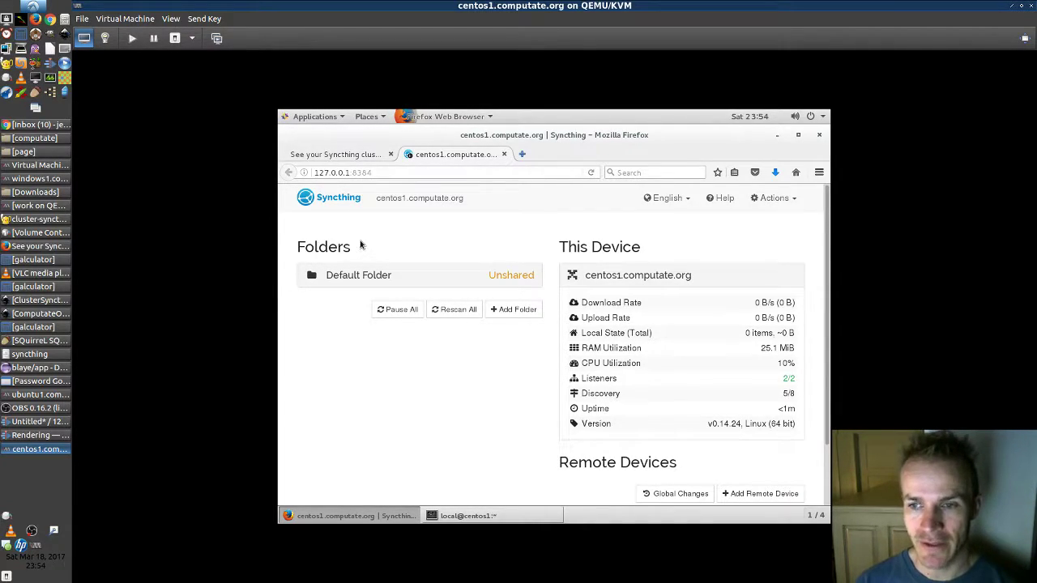
pyautogui.scroll(-1, 386, 281)
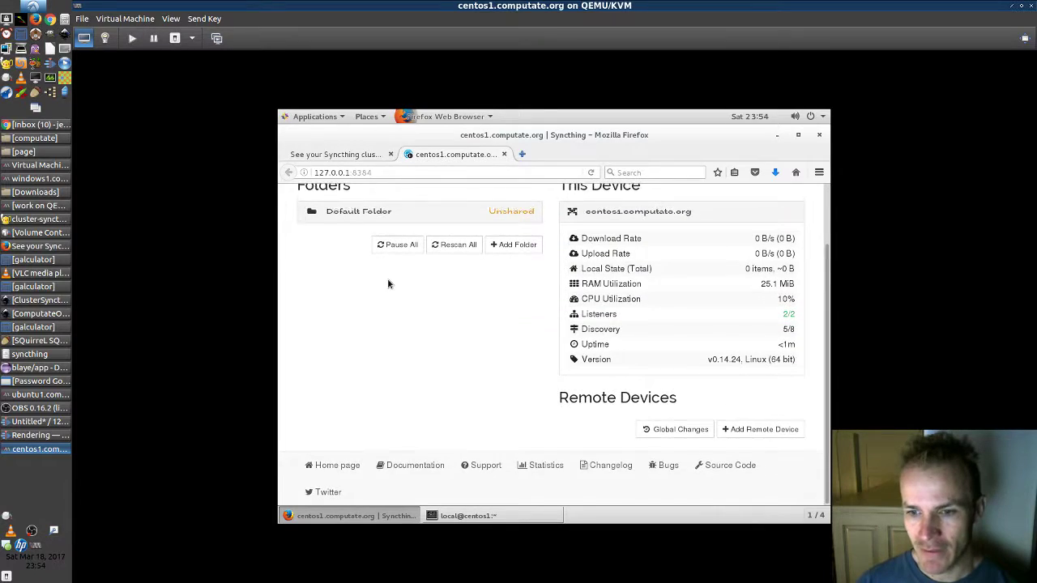
pyautogui.scroll(1, 357, 285)
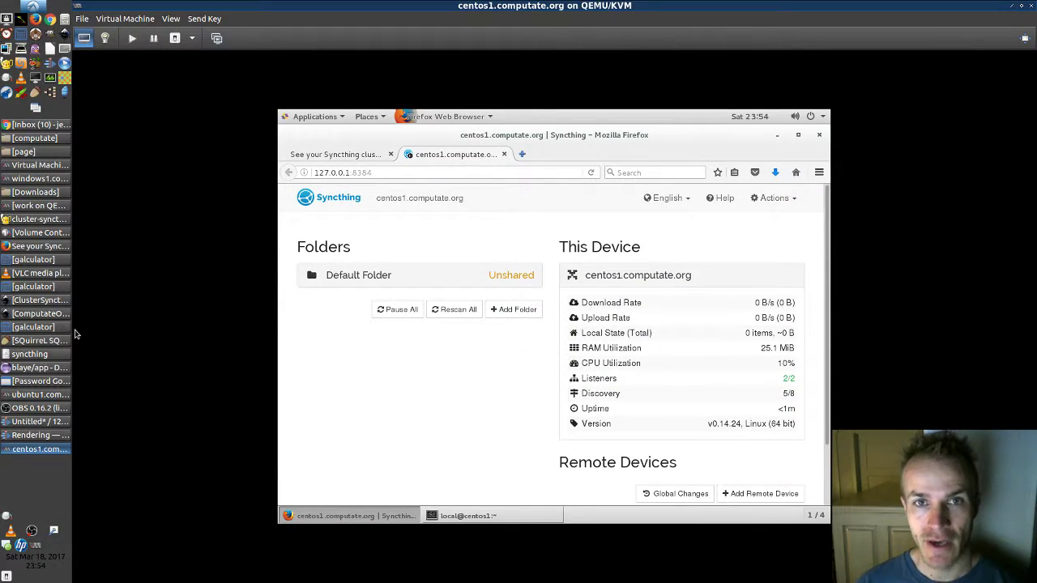
pyautogui.click(27, 395)
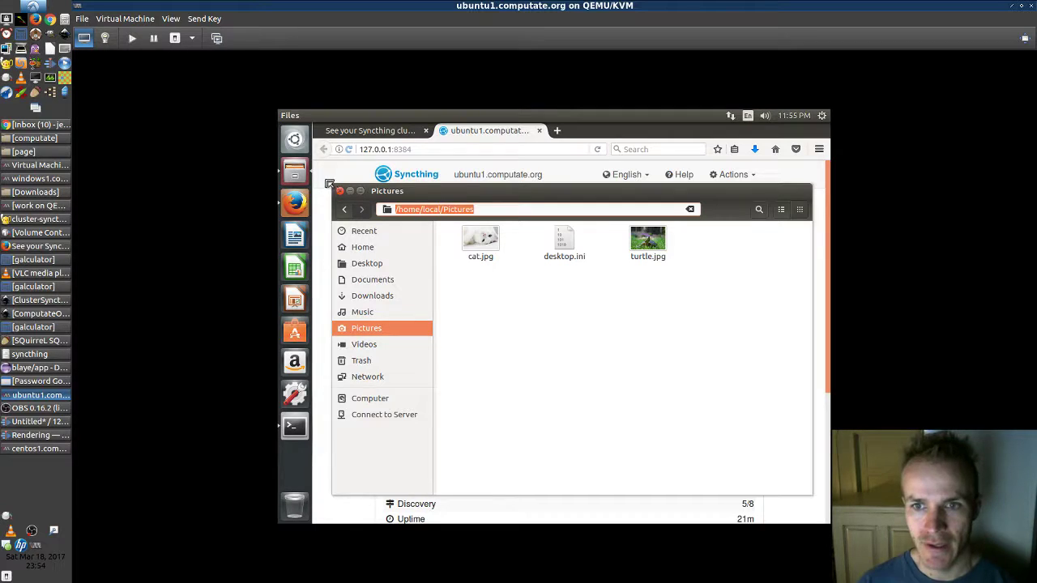
pyautogui.click(340, 190)
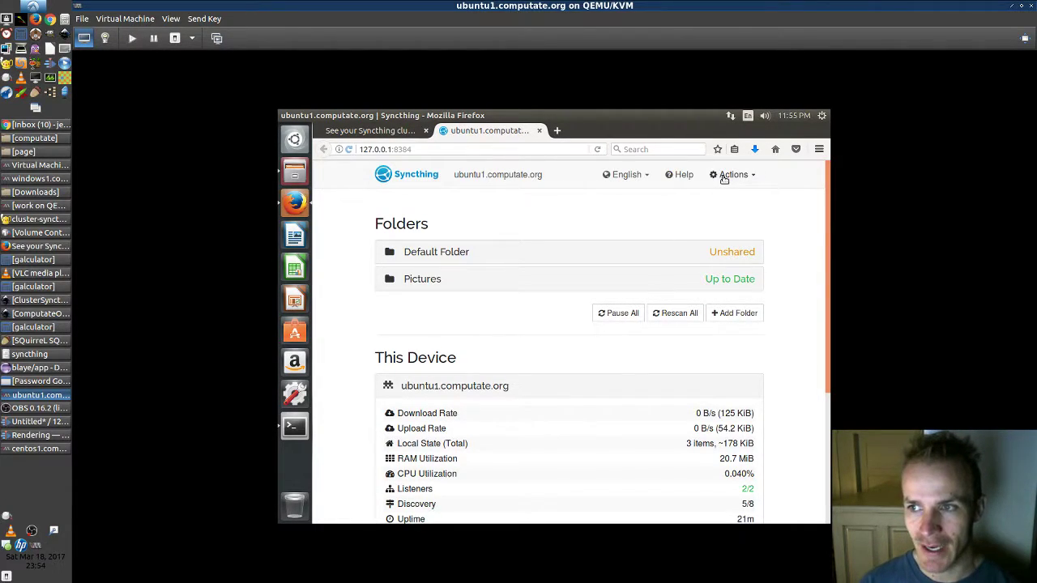
pyautogui.click(731, 174)
pyautogui.click(727, 216)
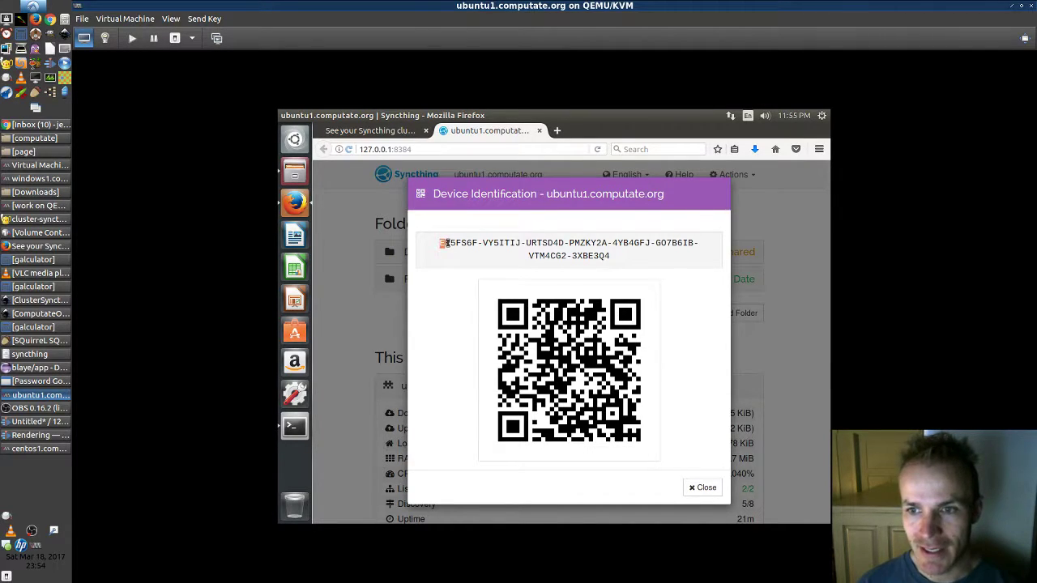
pyautogui.tripleClick(437, 246)
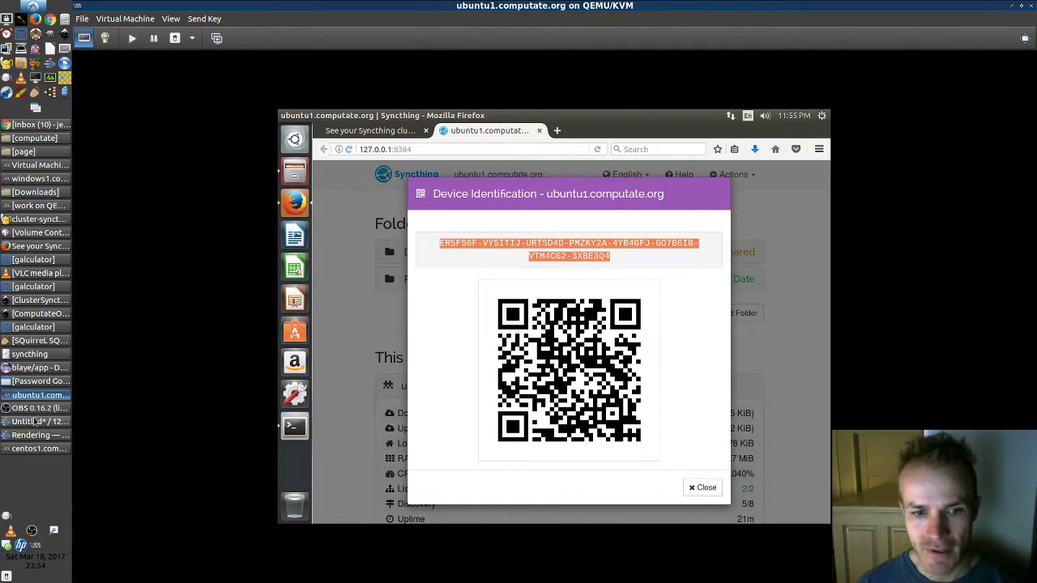
# Back on the centos1.computate.org machine, start adding a remote device and fill in ubuntu1's device ID from the suggestion
pyautogui.click(40, 448)
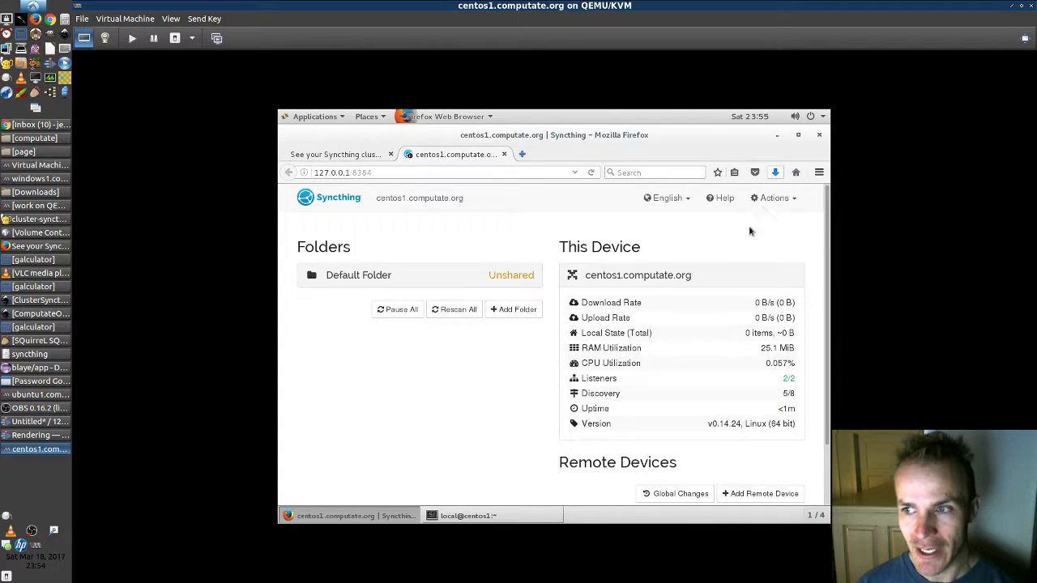
pyautogui.scroll(-2, 685, 270)
pyautogui.click(750, 435)
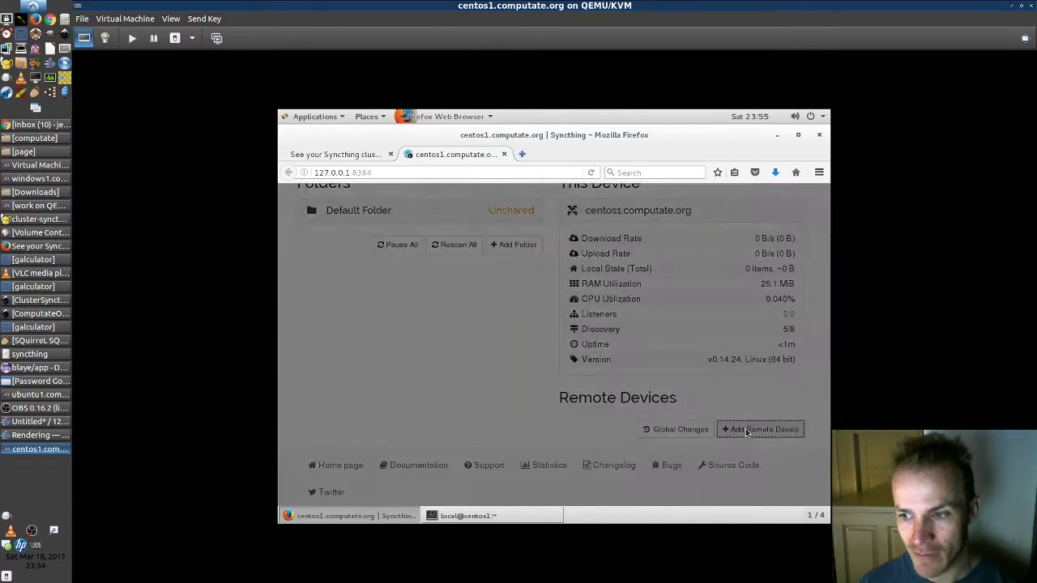
pyautogui.click(371, 268)
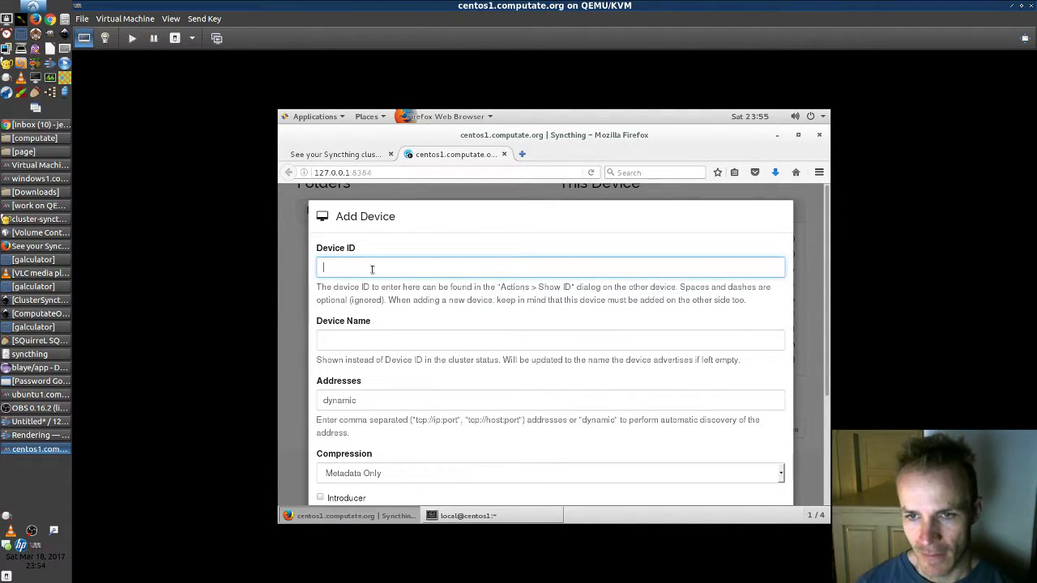
pyautogui.write('ER')
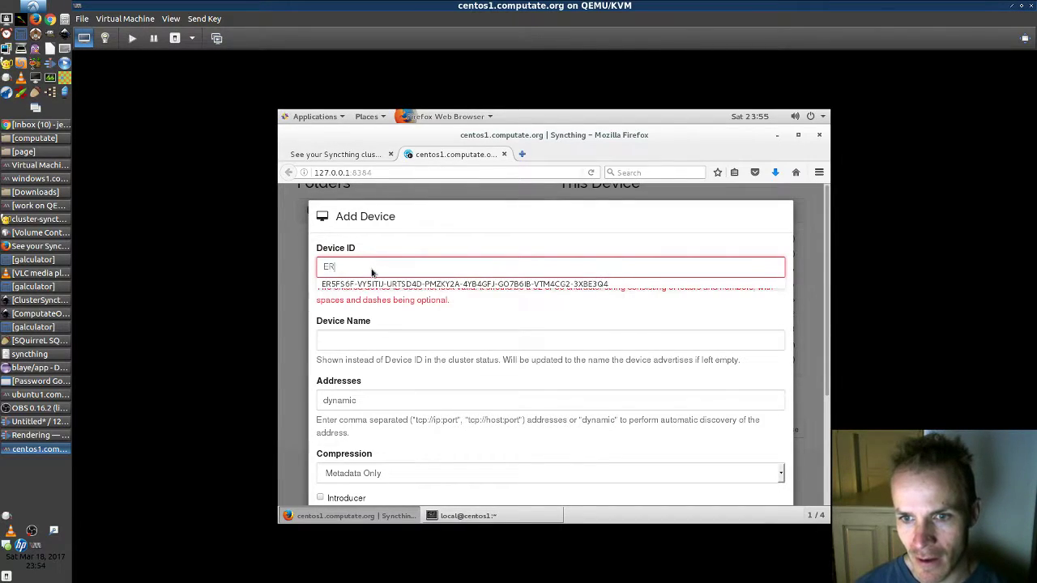
pyautogui.write('5')
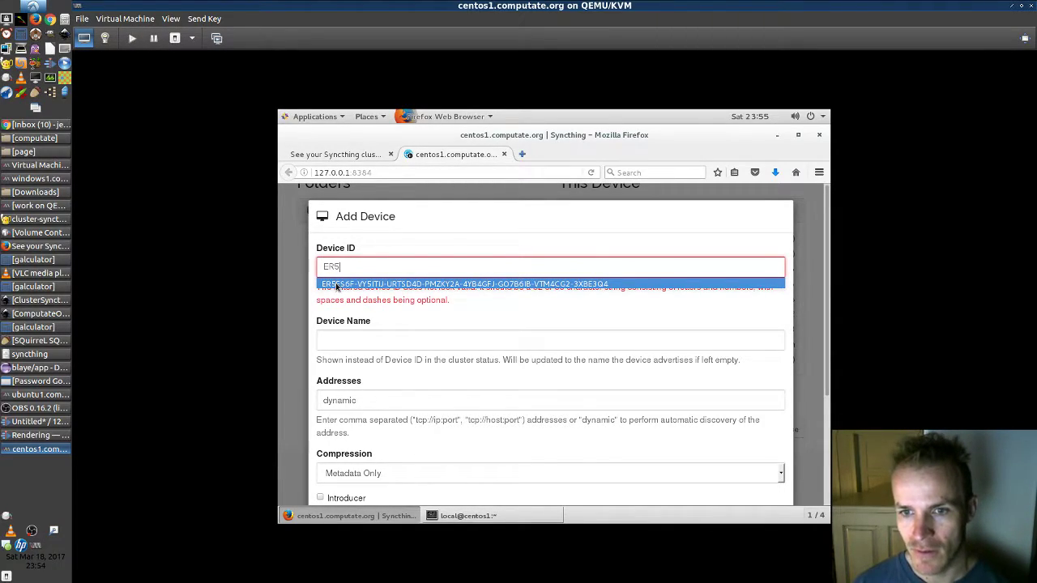
pyautogui.click(337, 285)
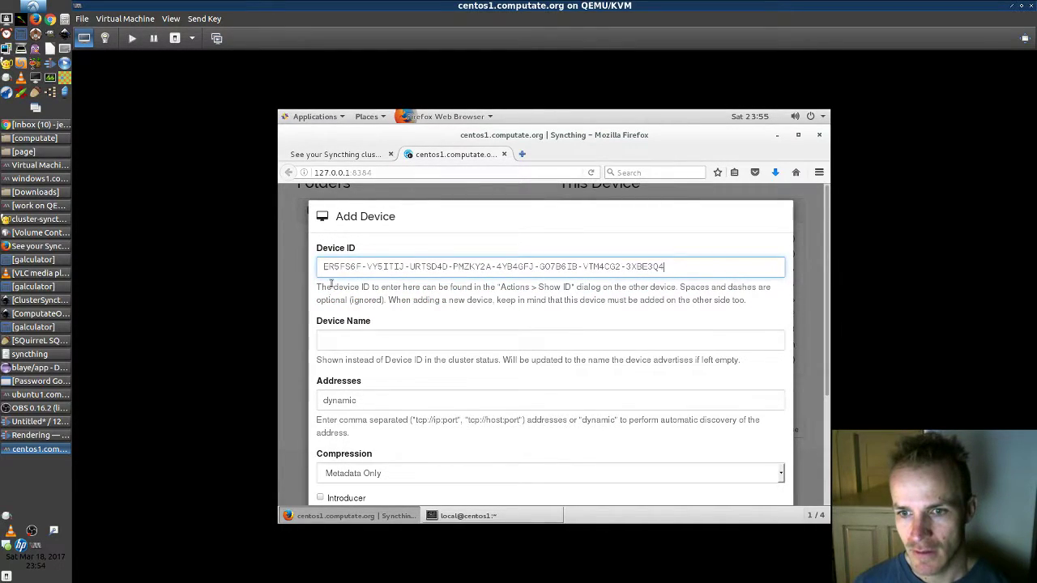
pyautogui.scroll(-2, 334, 280)
pyautogui.scroll(2, 332, 267)
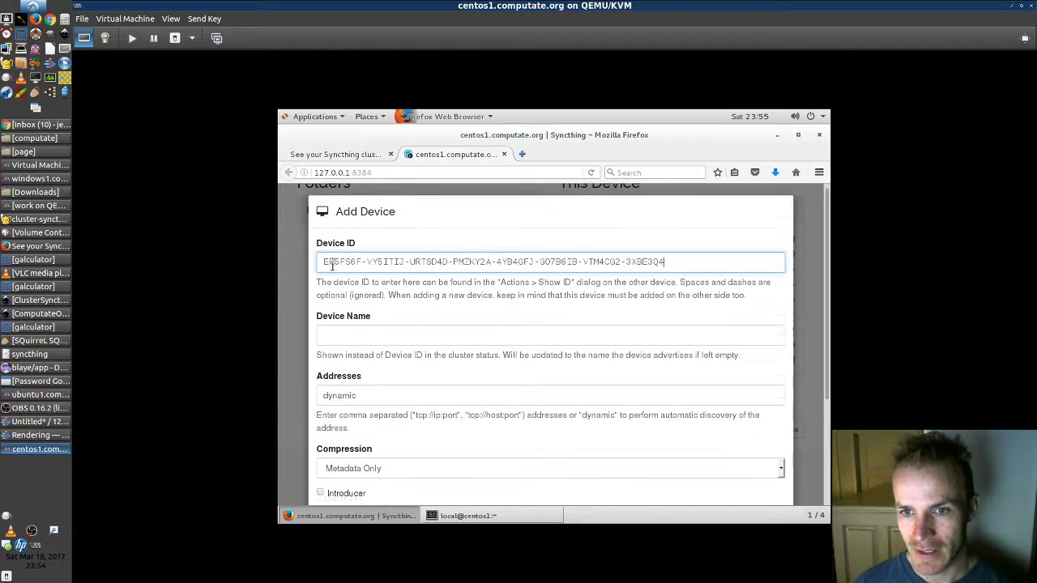
# Name the new remote device ubuntu1.computate.org, save it, and check the Remote Devices list
pyautogui.click(354, 338)
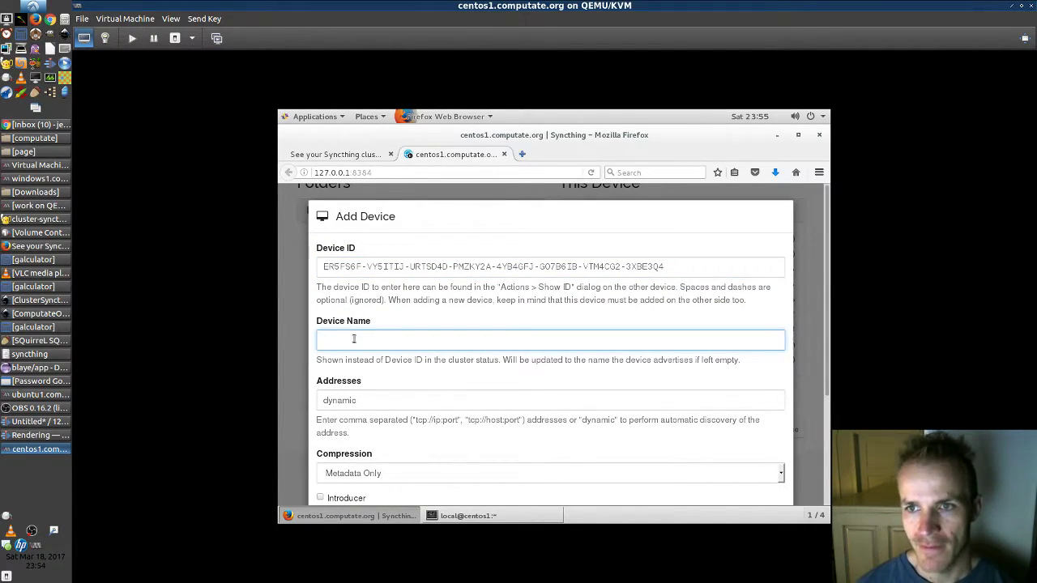
pyautogui.write('ub')
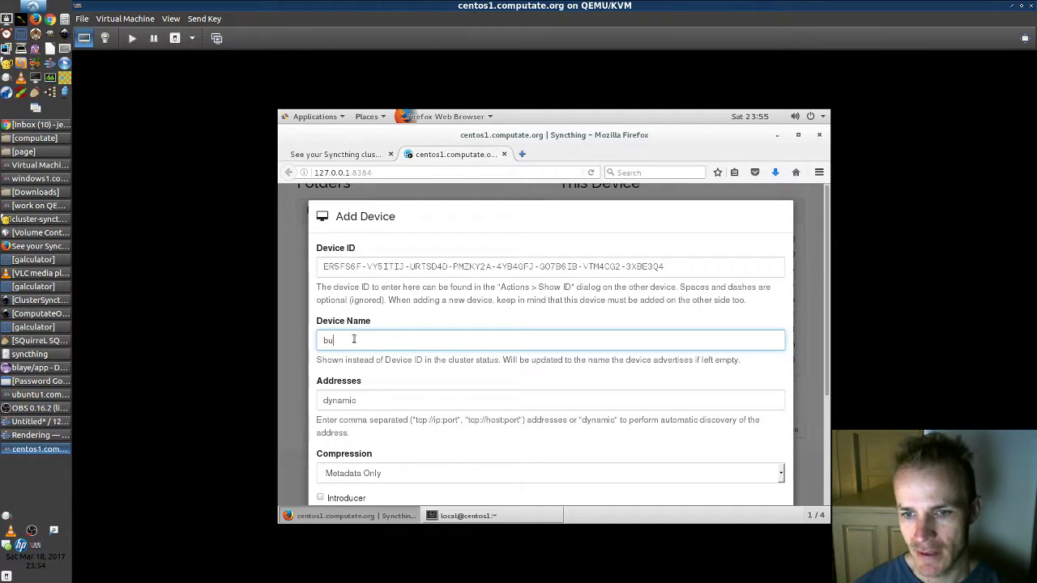
pyautogui.press('BackSpace')
pyautogui.press('BackSpace')
pyautogui.write('ubuntu1.computa')
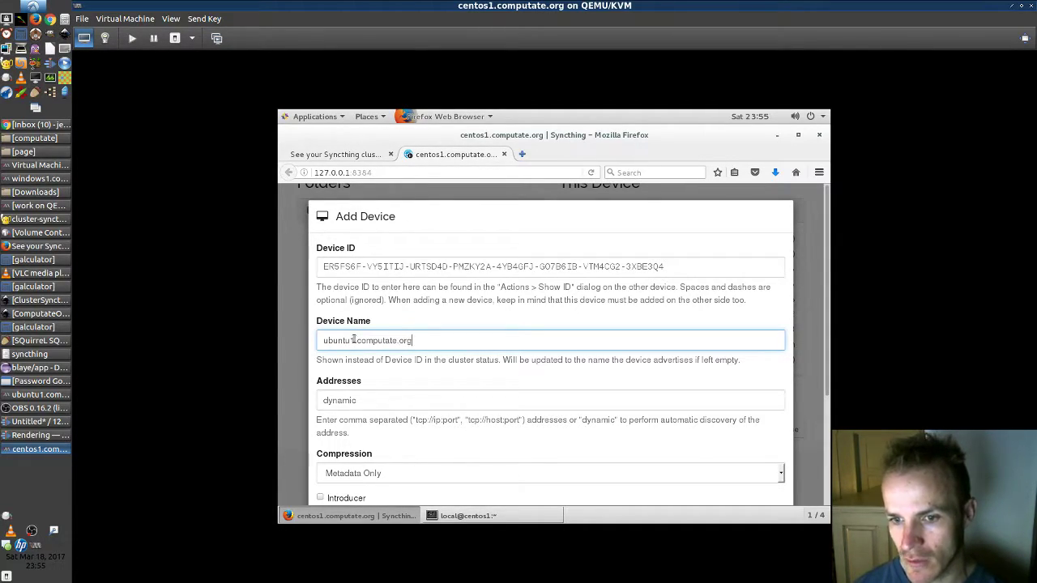
pyautogui.write('te.org')
pyautogui.press('Tab')
pyautogui.scroll(-3, 432, 373)
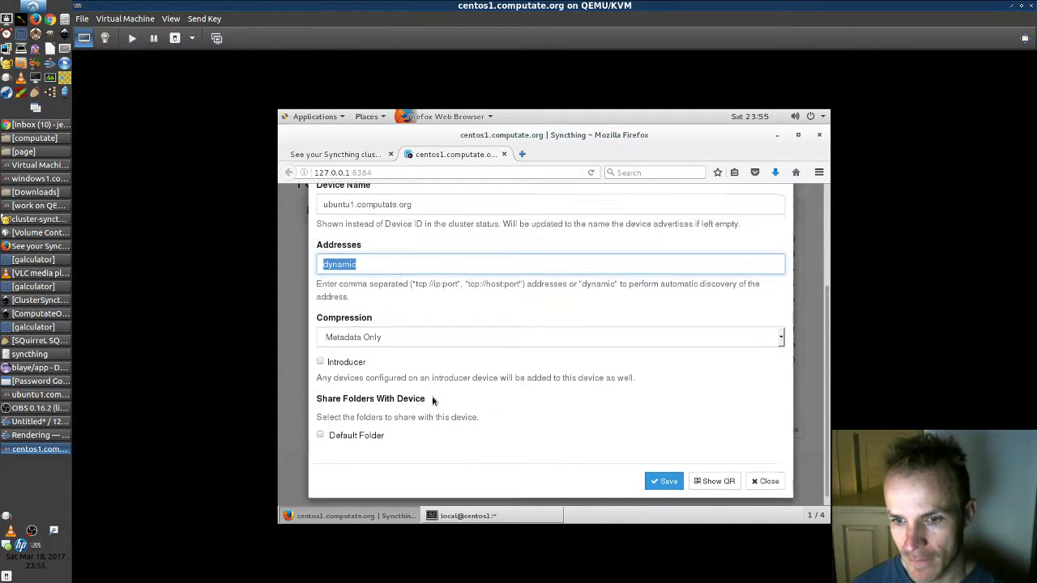
pyautogui.click(663, 481)
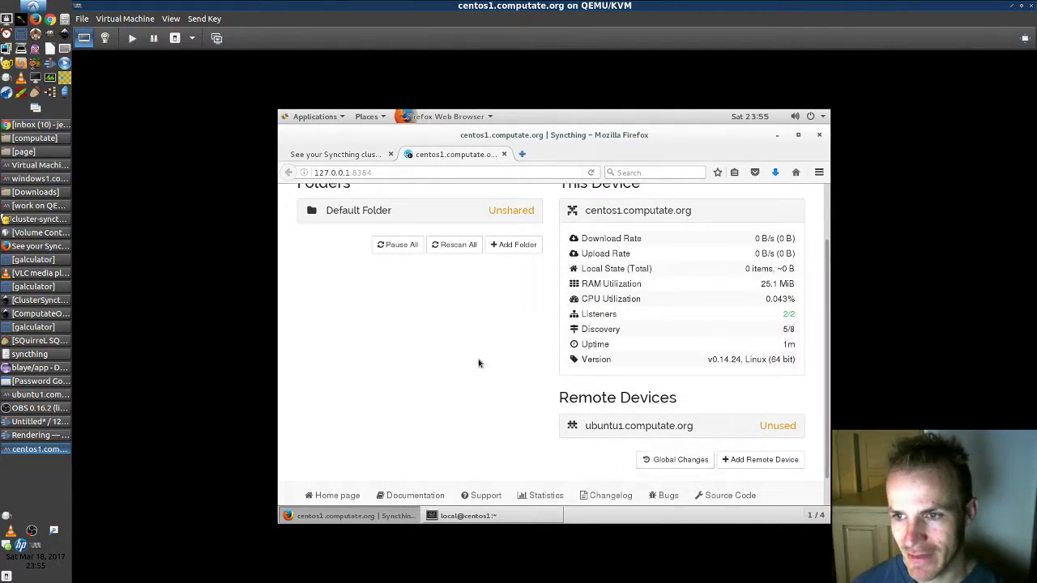
pyautogui.scroll(2, 478, 363)
pyautogui.scroll(-2, 478, 363)
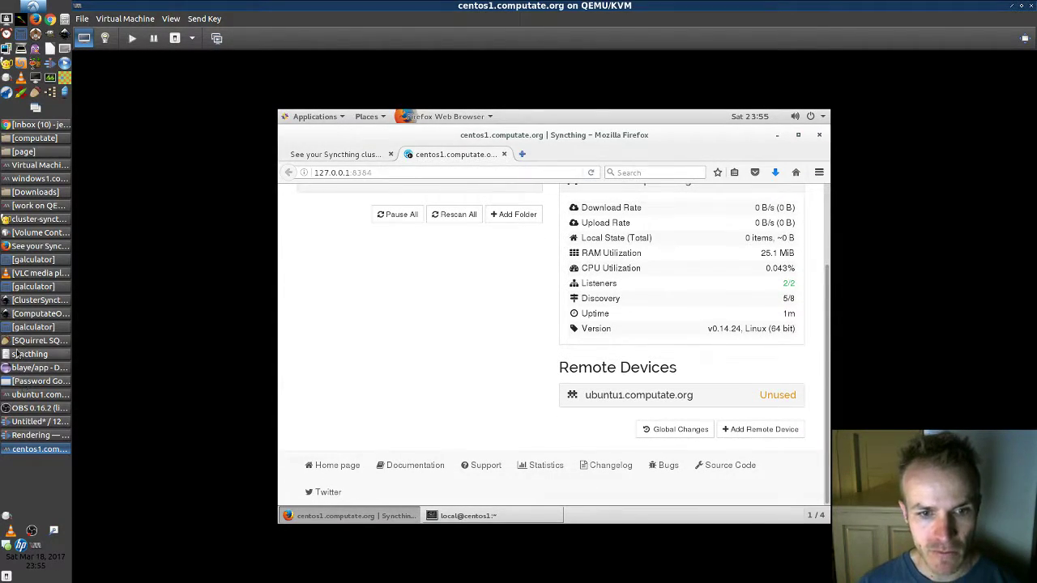
pyautogui.click(36, 179)
pyautogui.click(321, 365)
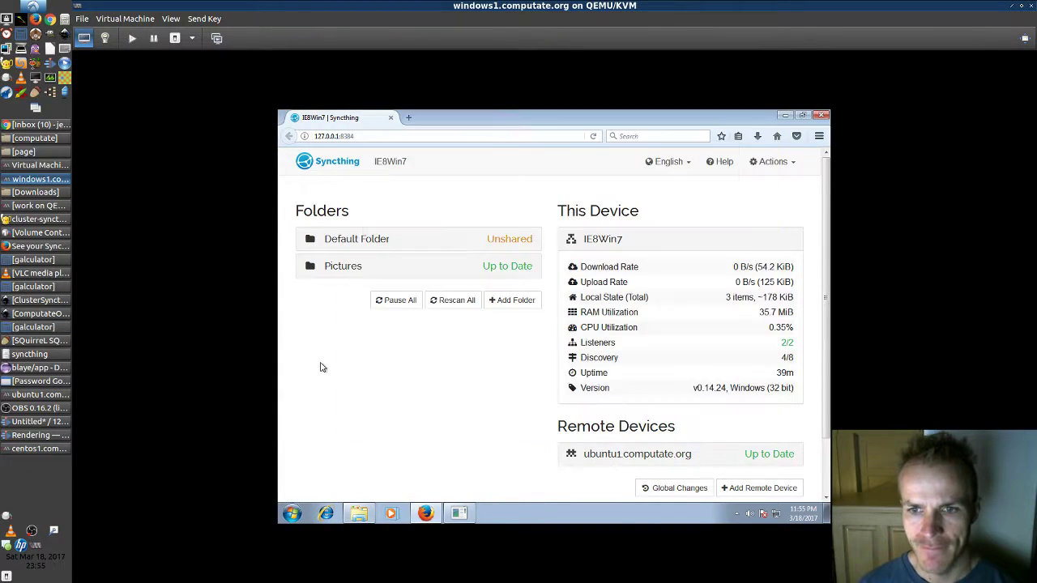
pyautogui.click(763, 167)
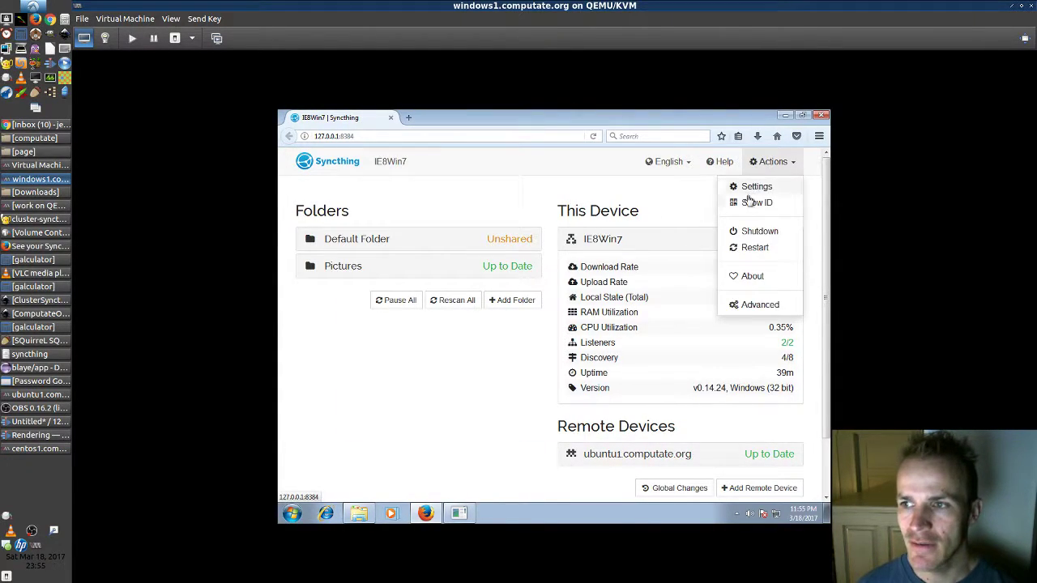
pyautogui.click(746, 204)
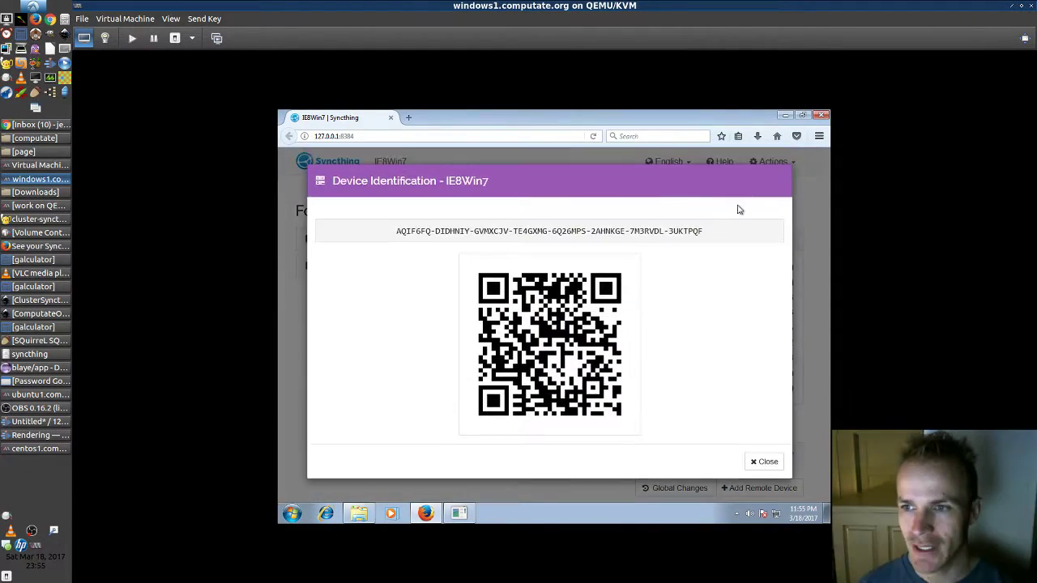
pyautogui.tripleClick(398, 233)
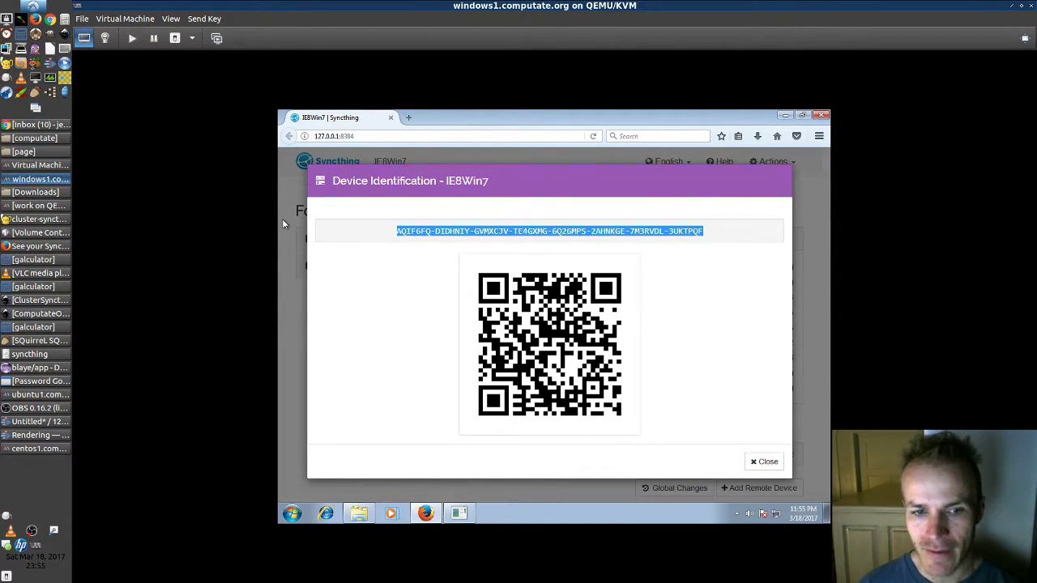
pyautogui.click(37, 448)
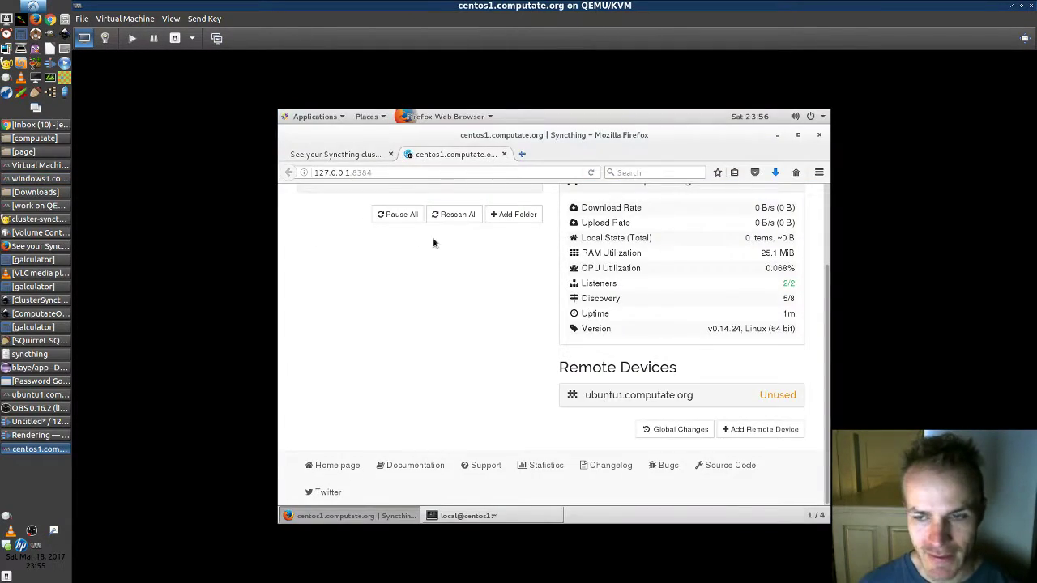
pyautogui.scroll(3, 506, 288)
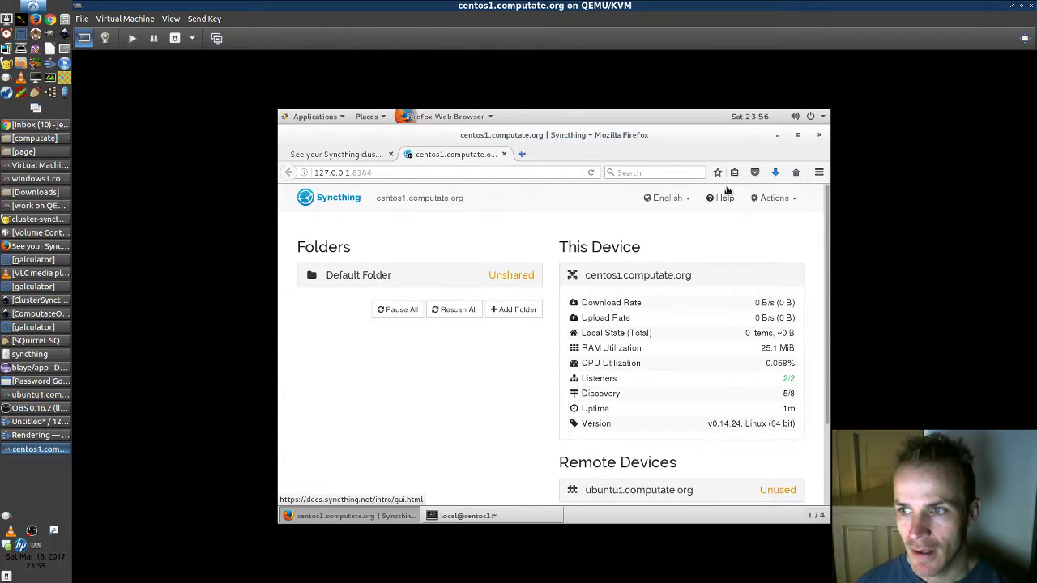
pyautogui.click(772, 201)
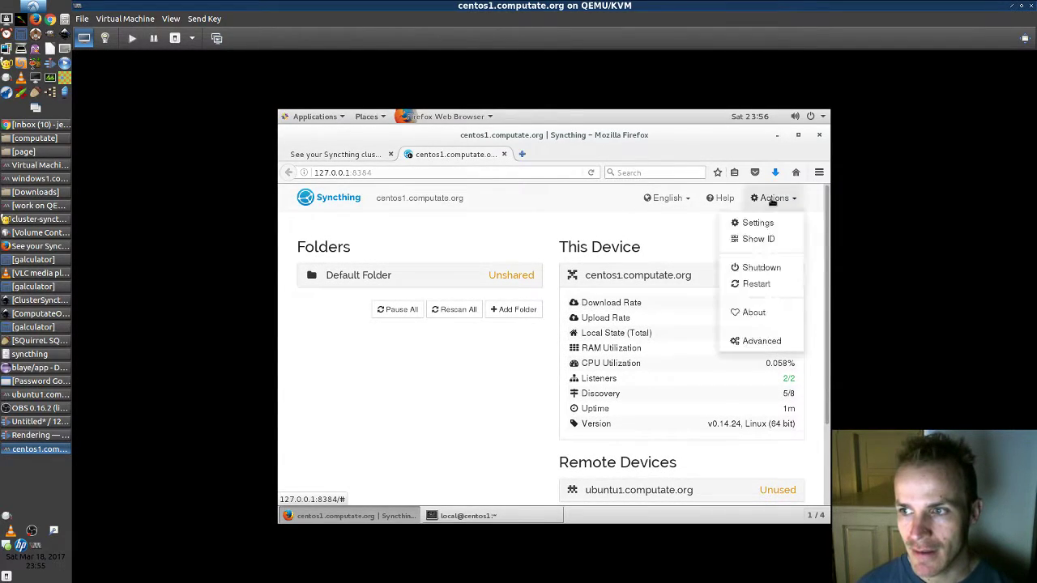
pyautogui.click(751, 242)
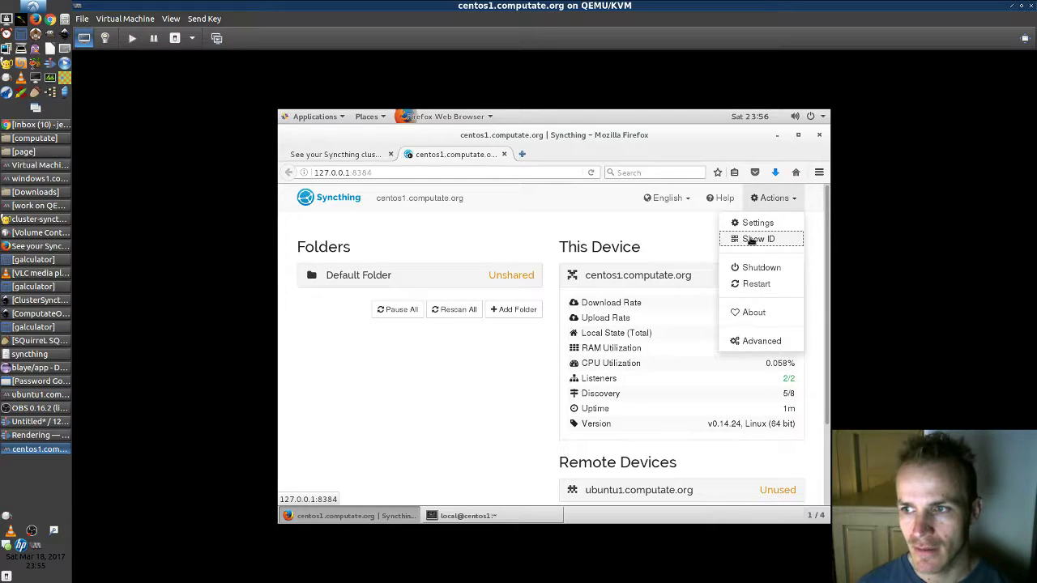
pyautogui.click(657, 207)
# Start adding another remote device and fill in the Windows machine's device ID from the suggestion
pyautogui.scroll(-2, 678, 256)
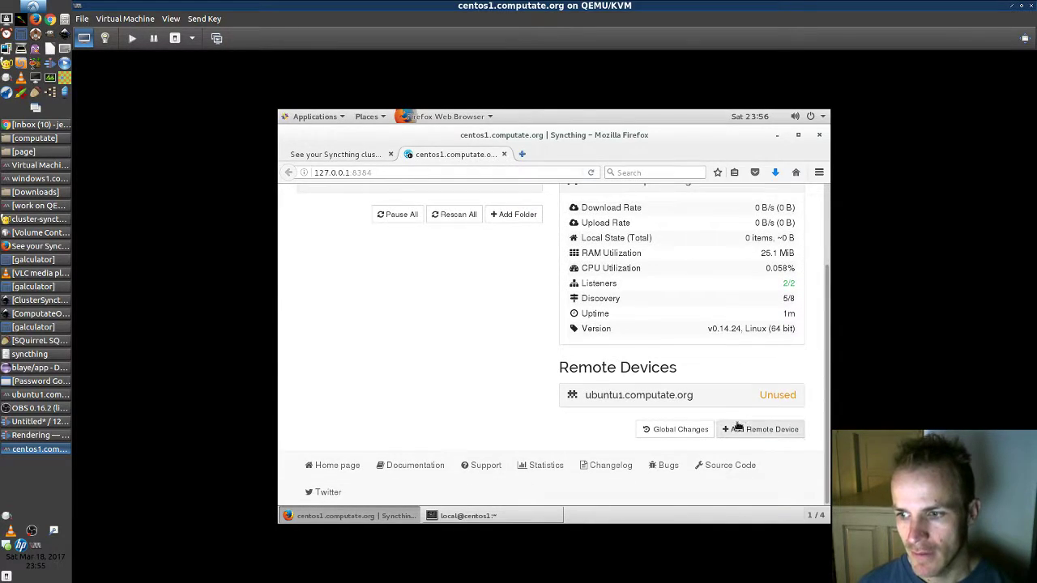
pyautogui.click(739, 428)
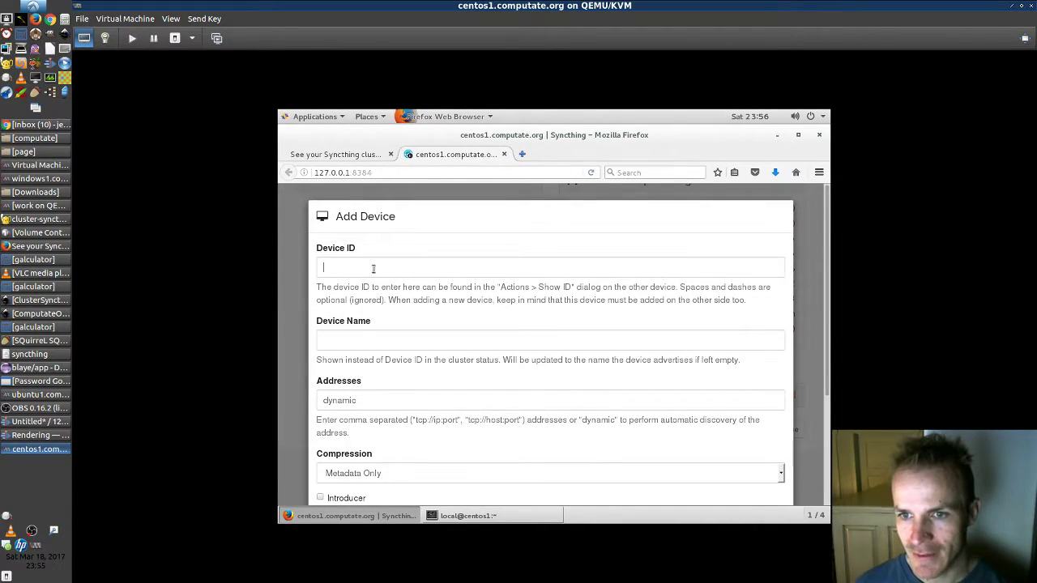
pyautogui.write('A')
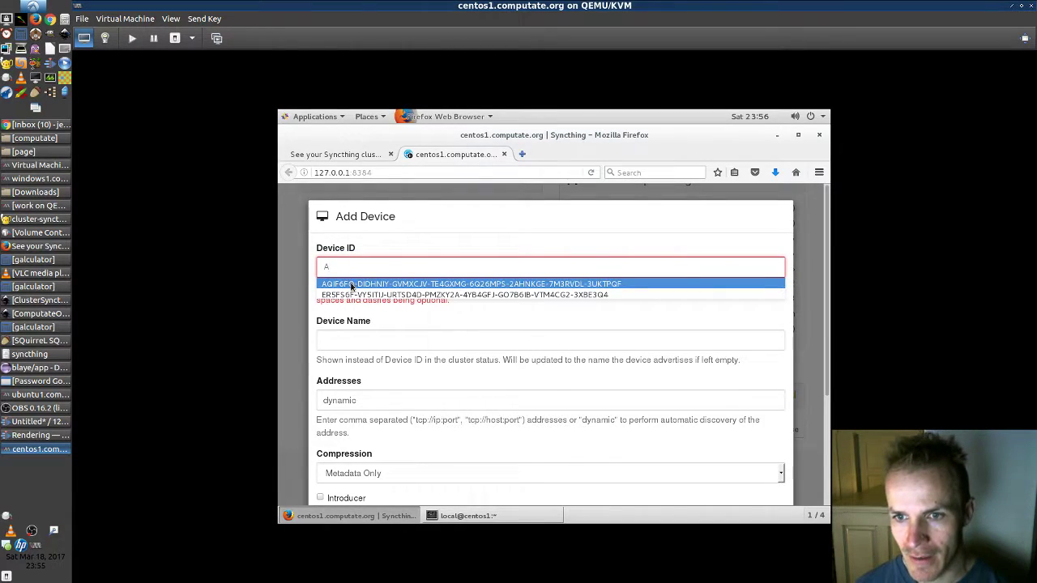
pyautogui.click(351, 285)
# Name the device windows1.computate.org, save it, and look over the folders and remote devices
pyautogui.click(353, 341)
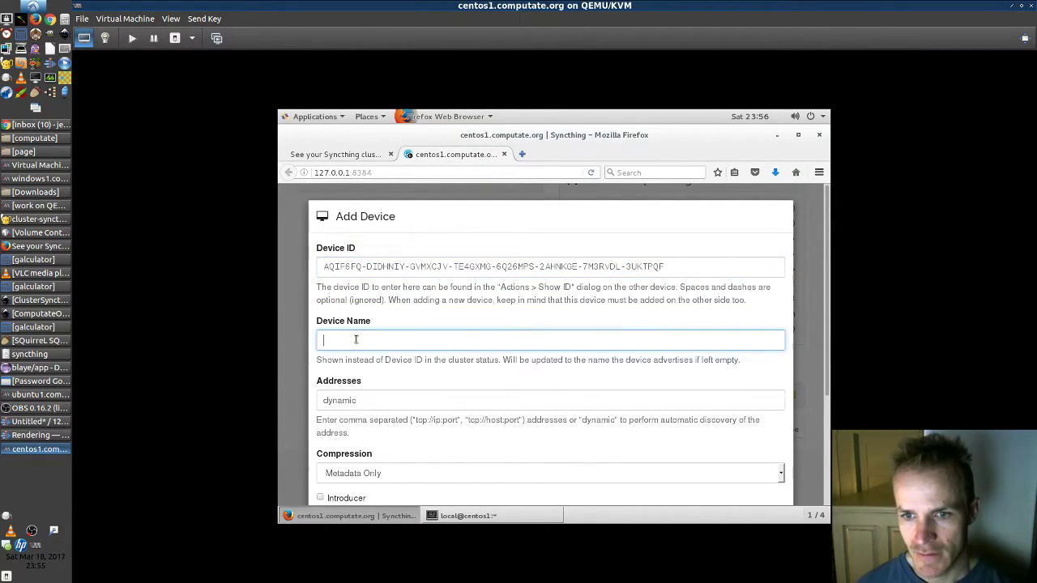
pyautogui.write('windows1.c')
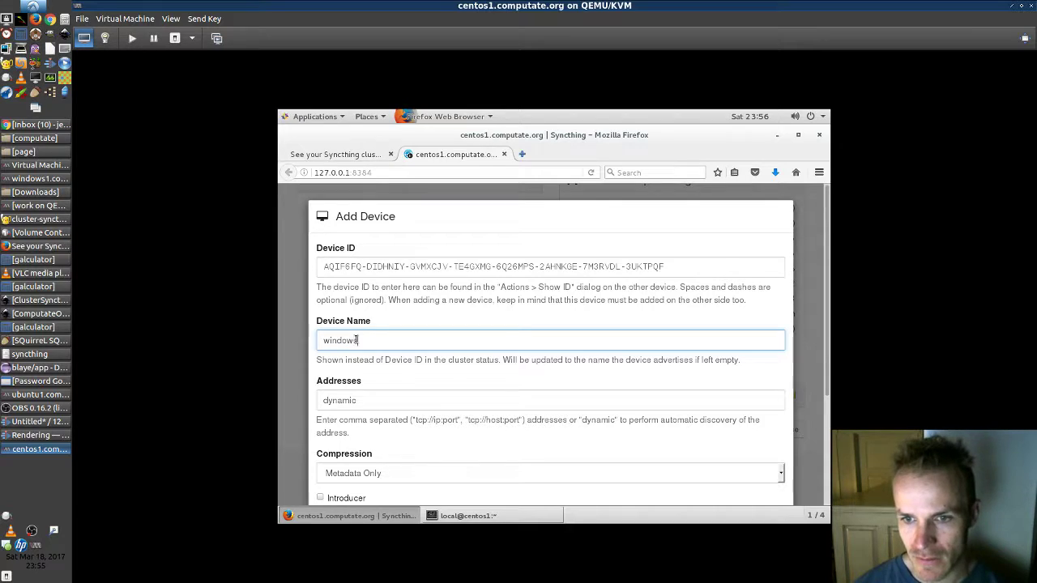
pyautogui.write('omputate.org')
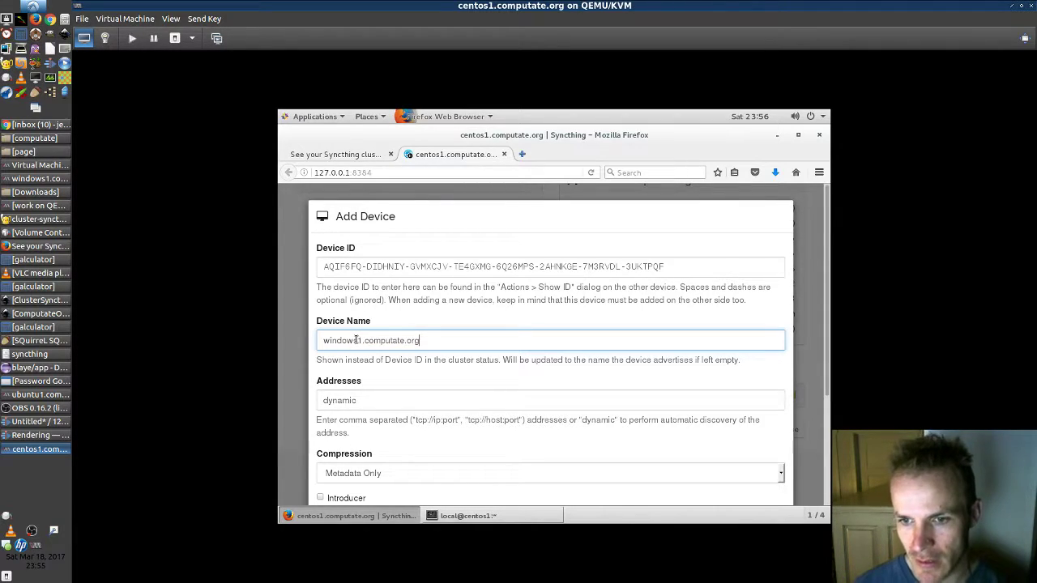
pyautogui.press('Tab')
pyautogui.scroll(-3, 365, 356)
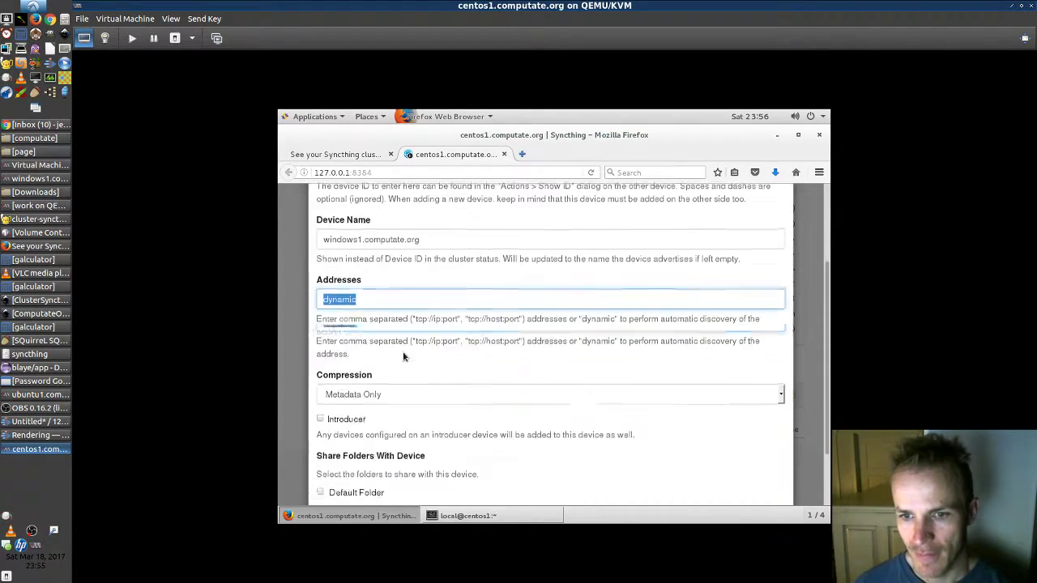
pyautogui.click(663, 481)
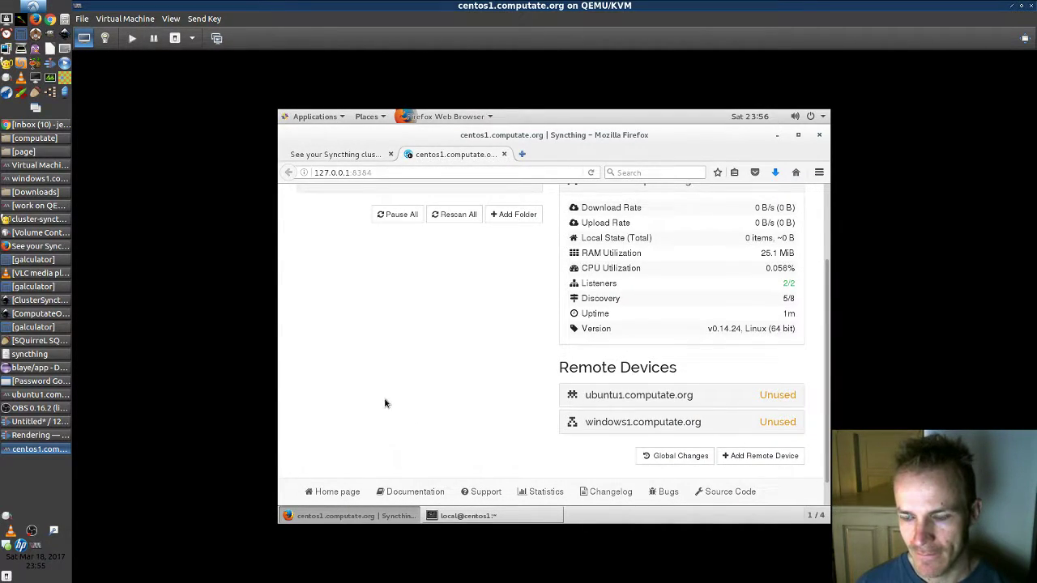
pyautogui.scroll(3, 423, 344)
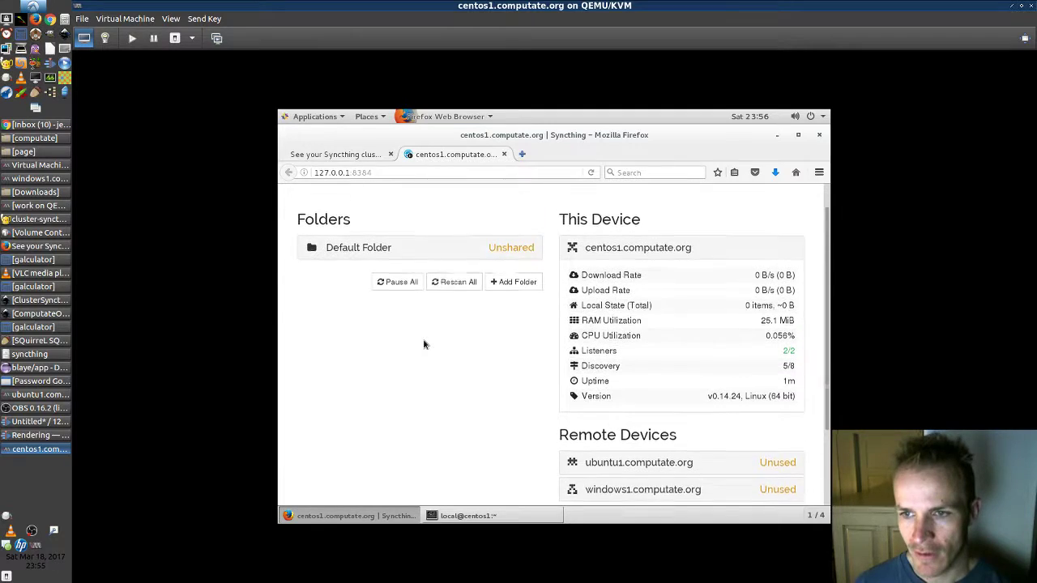
pyautogui.scroll(-4, 424, 343)
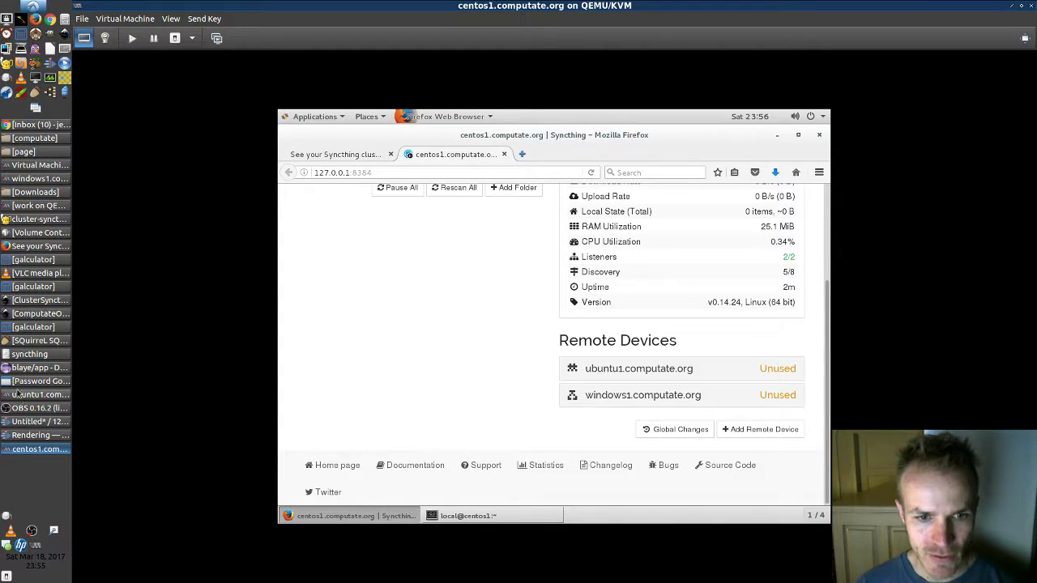
# On the ubuntu1.computate.org machine, accept centos1.computate.org as a new device, share the Pictures folder with it, and save
pyautogui.click(20, 395)
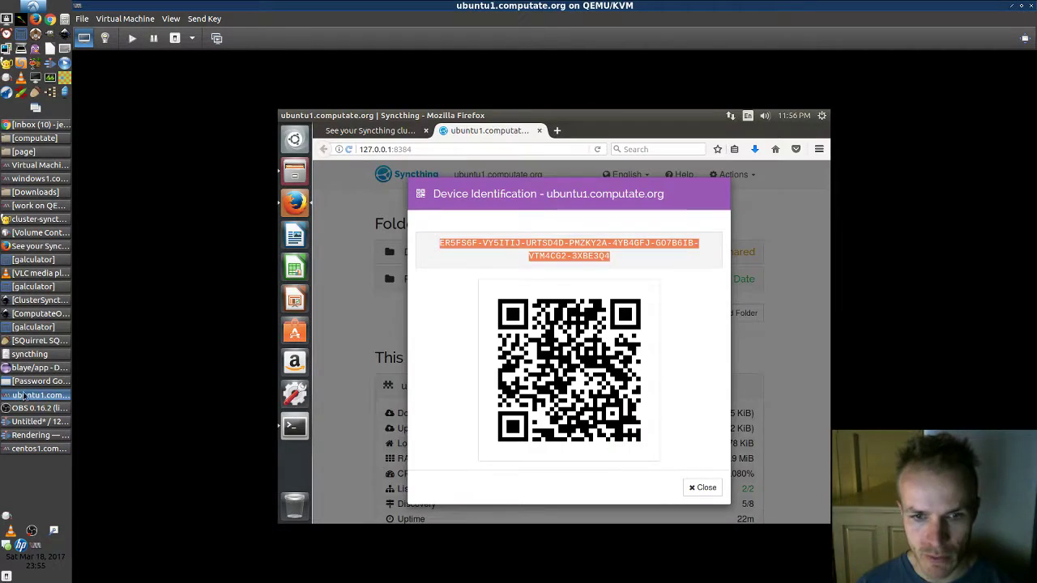
pyautogui.click(339, 300)
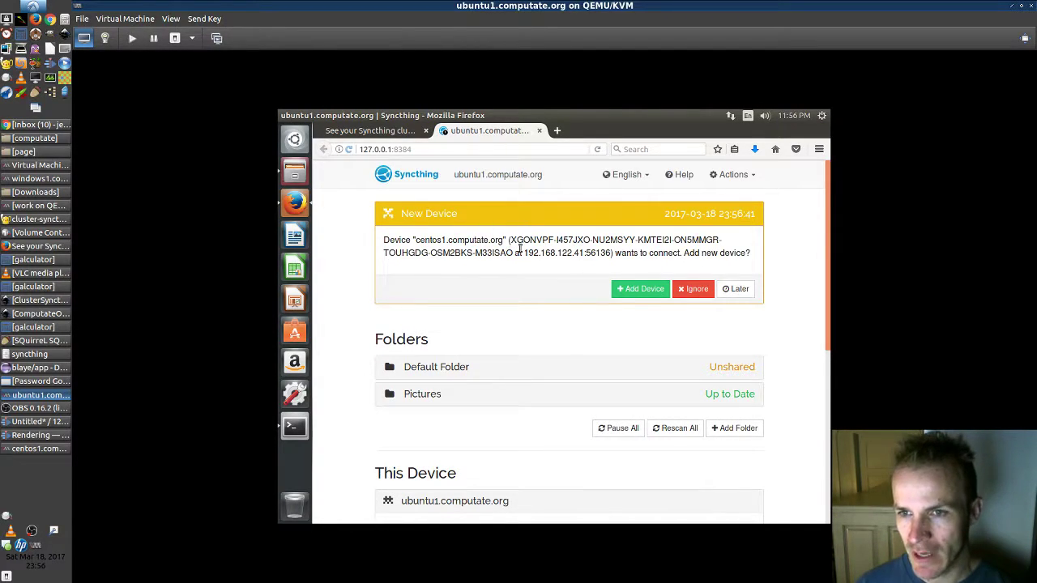
pyautogui.click(653, 291)
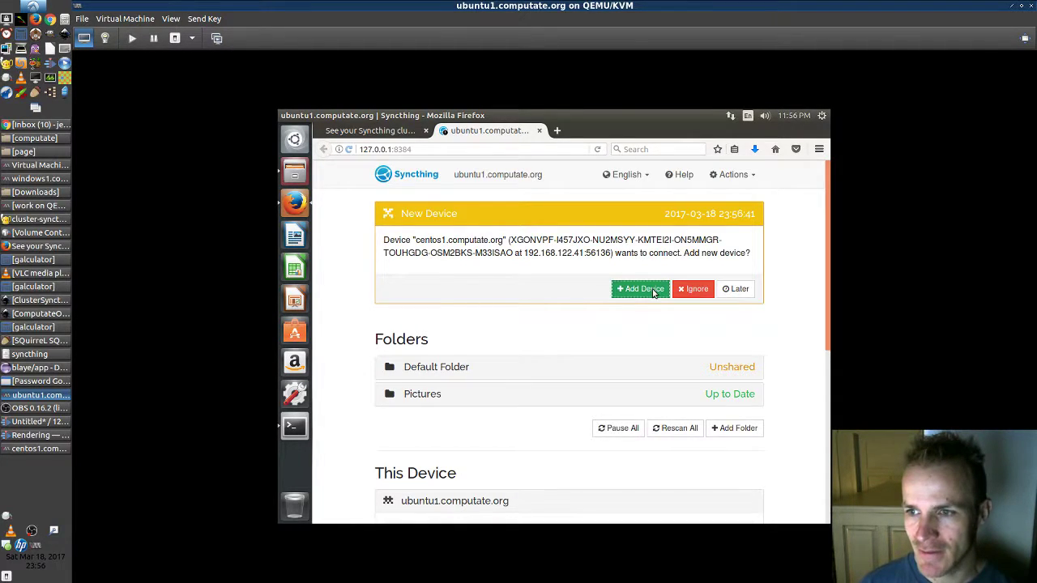
pyautogui.scroll(-4, 489, 363)
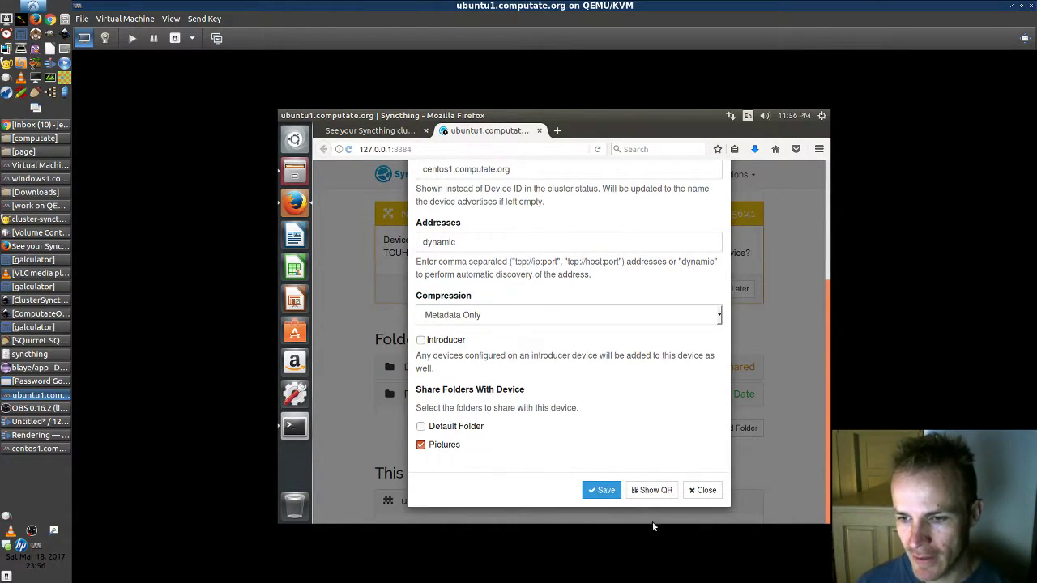
pyautogui.click(593, 491)
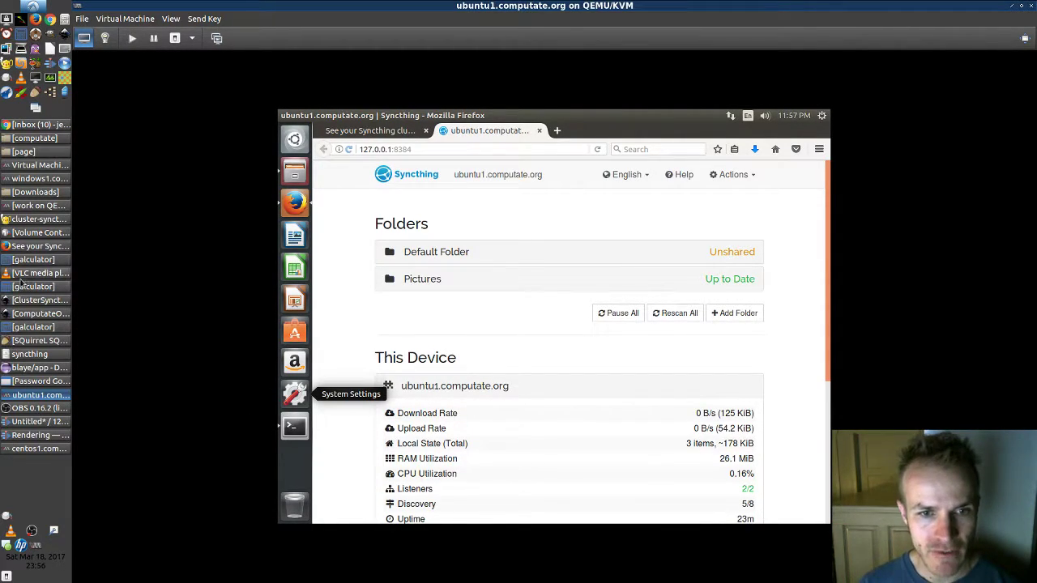
# On the windows1.computate.org machine, accept centos1.computate.org as a new device, share the Pictures folder with it, and save
pyautogui.click(32, 179)
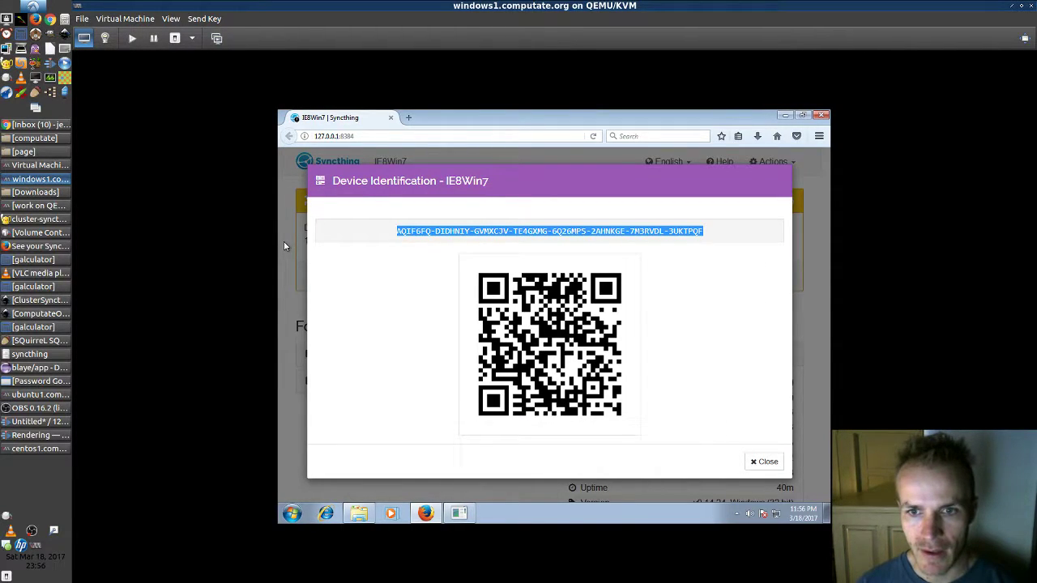
pyautogui.click(479, 152)
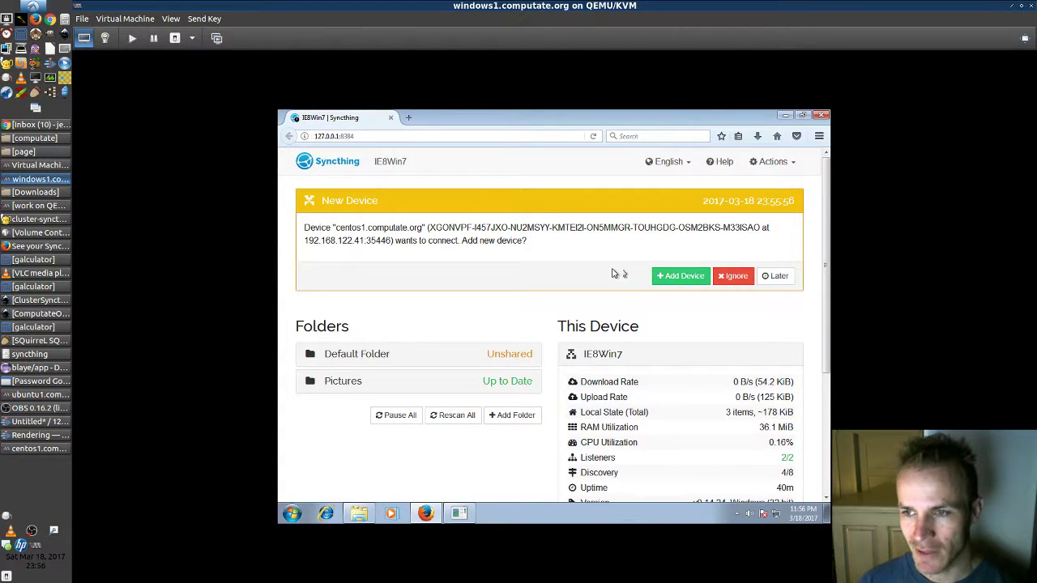
pyautogui.click(673, 279)
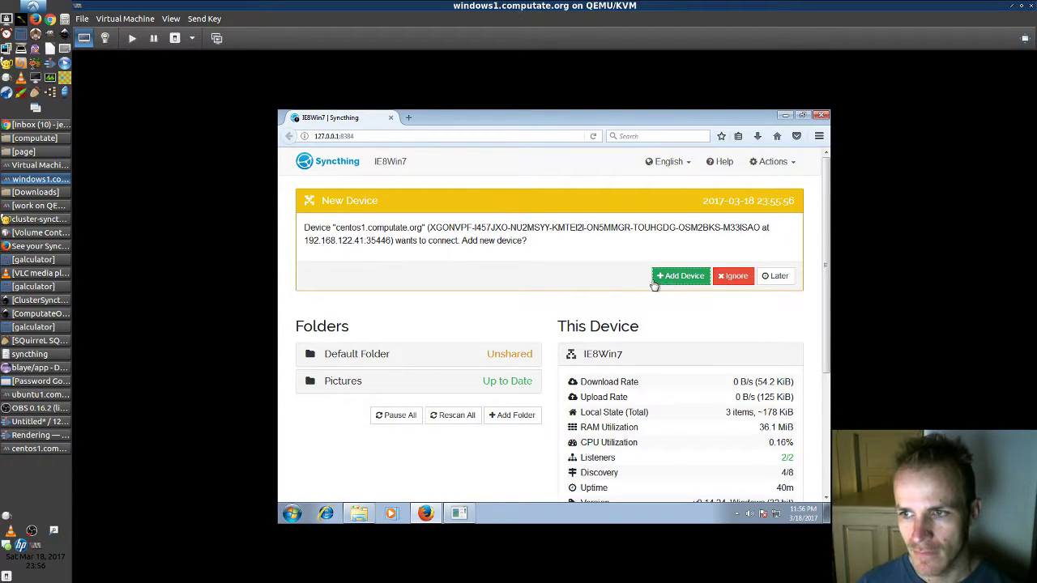
pyautogui.scroll(-1, 625, 285)
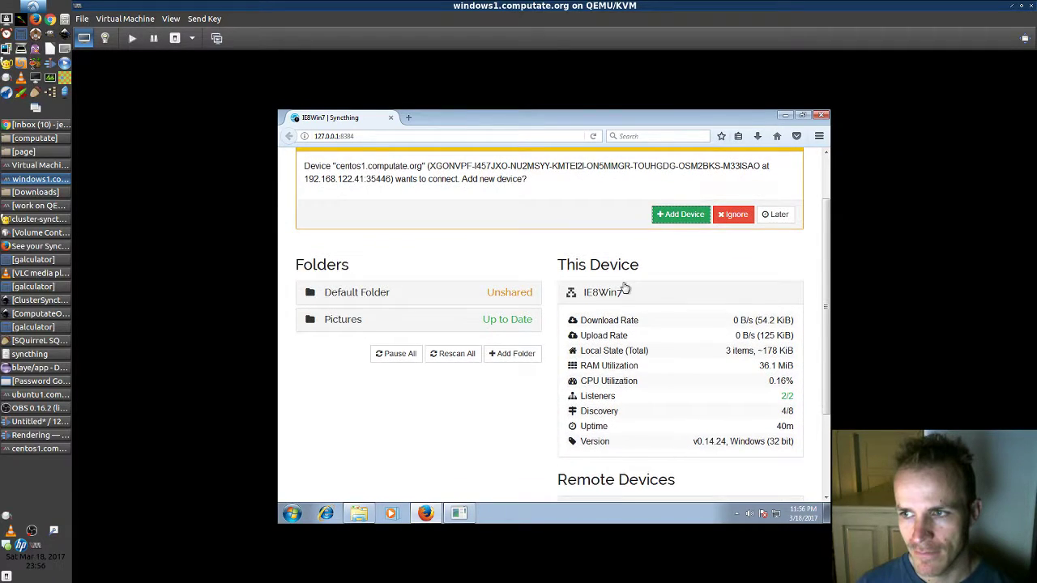
pyautogui.scroll(1, 625, 286)
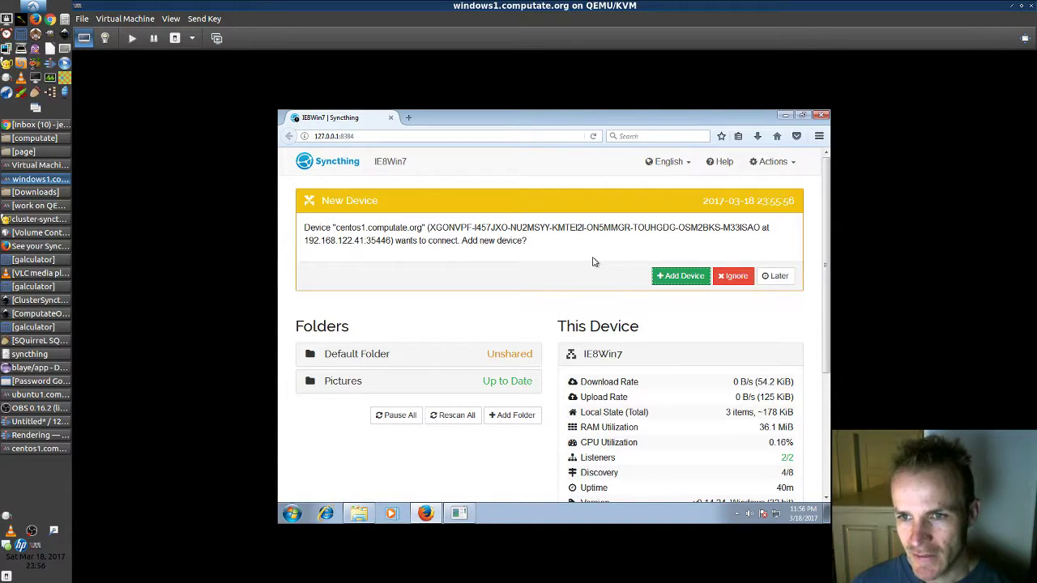
pyautogui.click(677, 284)
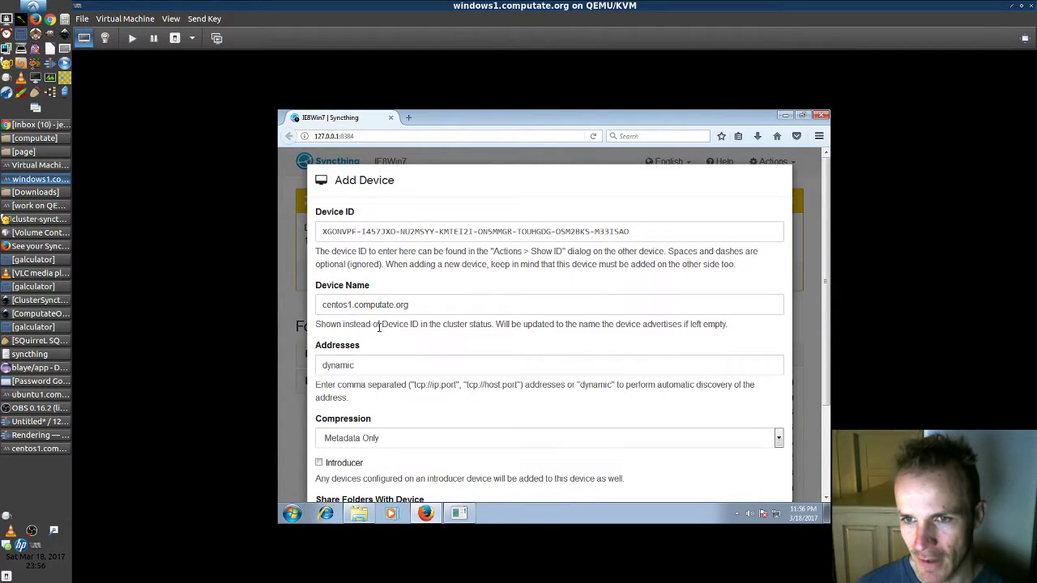
pyautogui.scroll(-3, 384, 335)
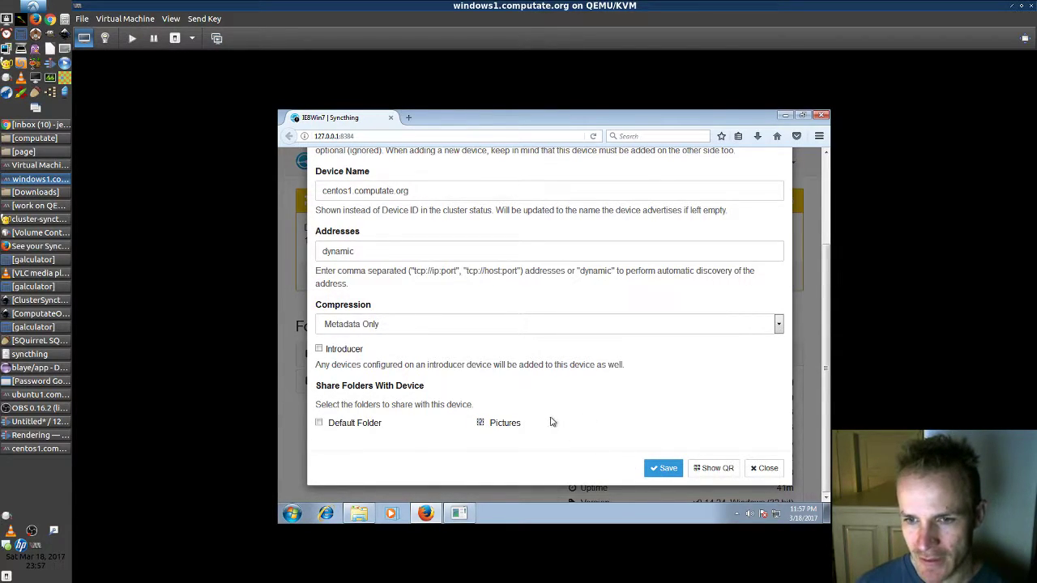
pyautogui.click(668, 468)
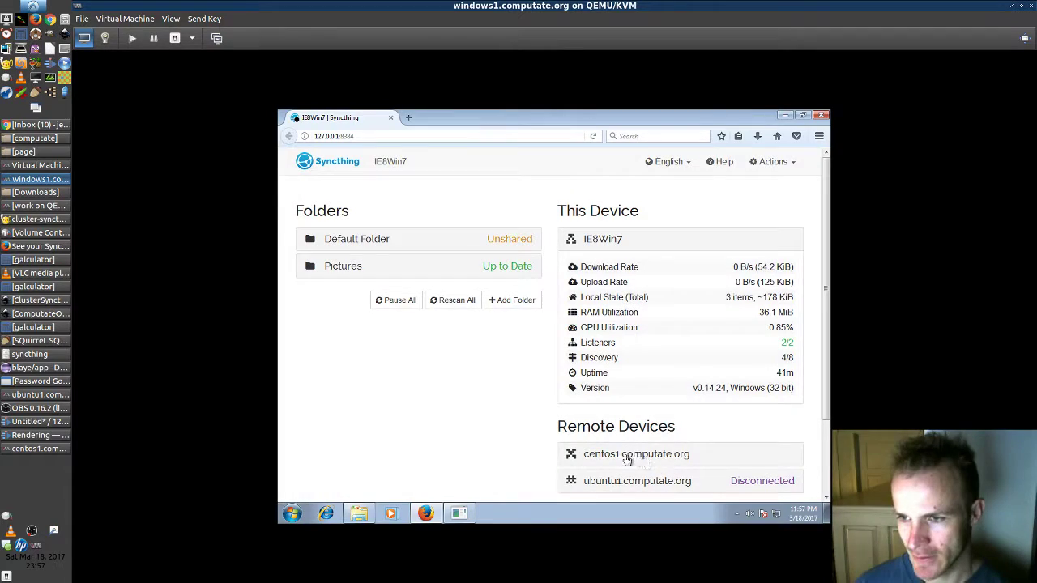
# Check the folders and the connection status of the remote devices on the Windows machine
pyautogui.scroll(-2, 434, 373)
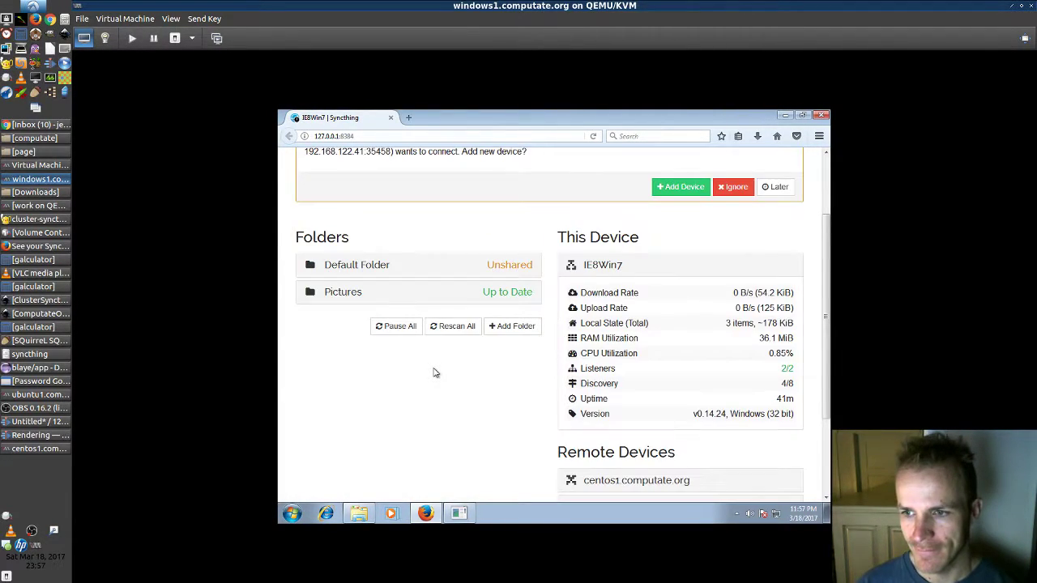
pyautogui.scroll(2, 427, 437)
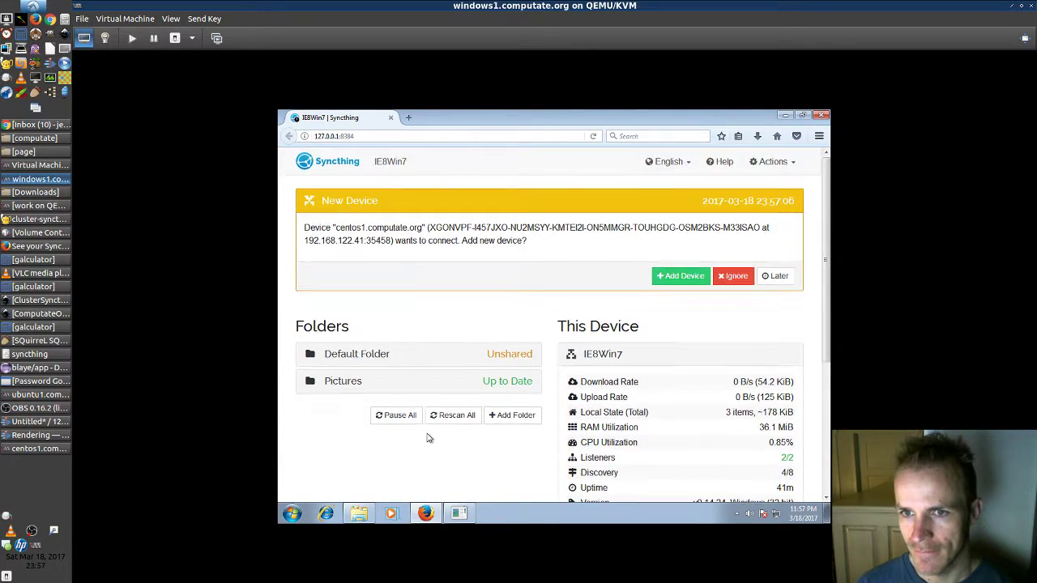
pyautogui.scroll(-5, 464, 305)
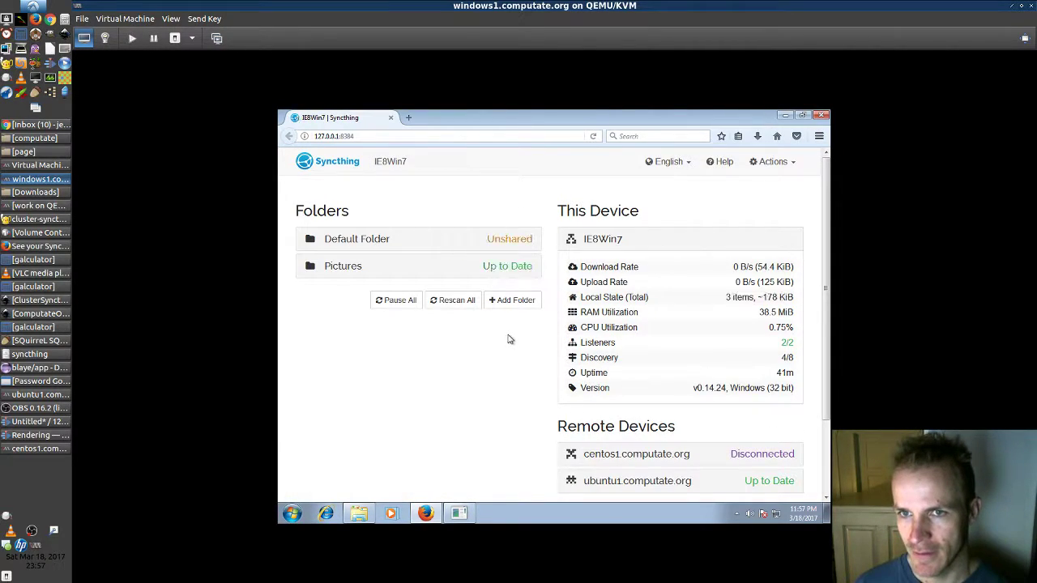
pyautogui.scroll(-2, 508, 339)
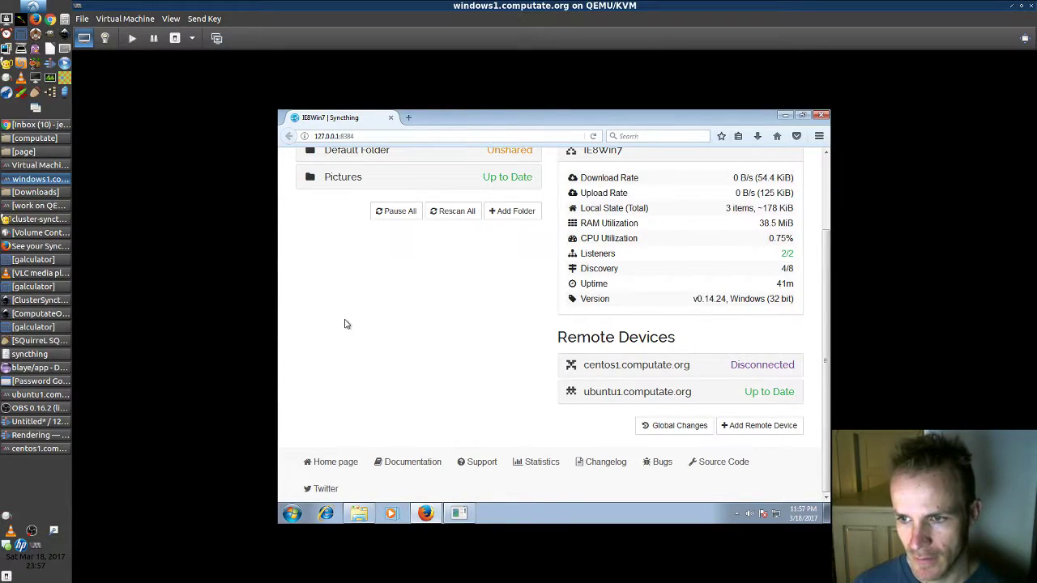
pyautogui.scroll(2, 466, 334)
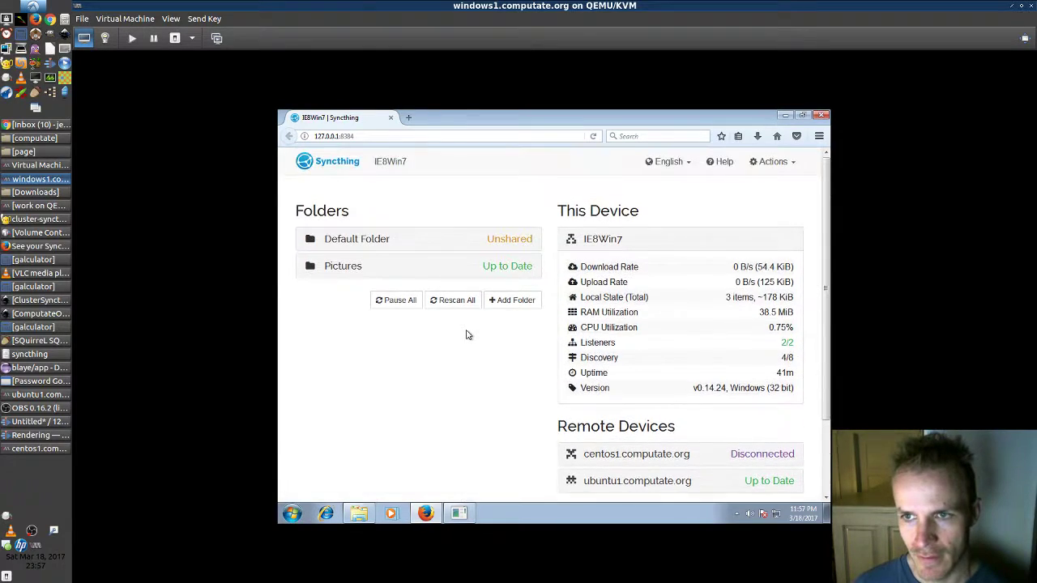
pyautogui.scroll(-2, 383, 357)
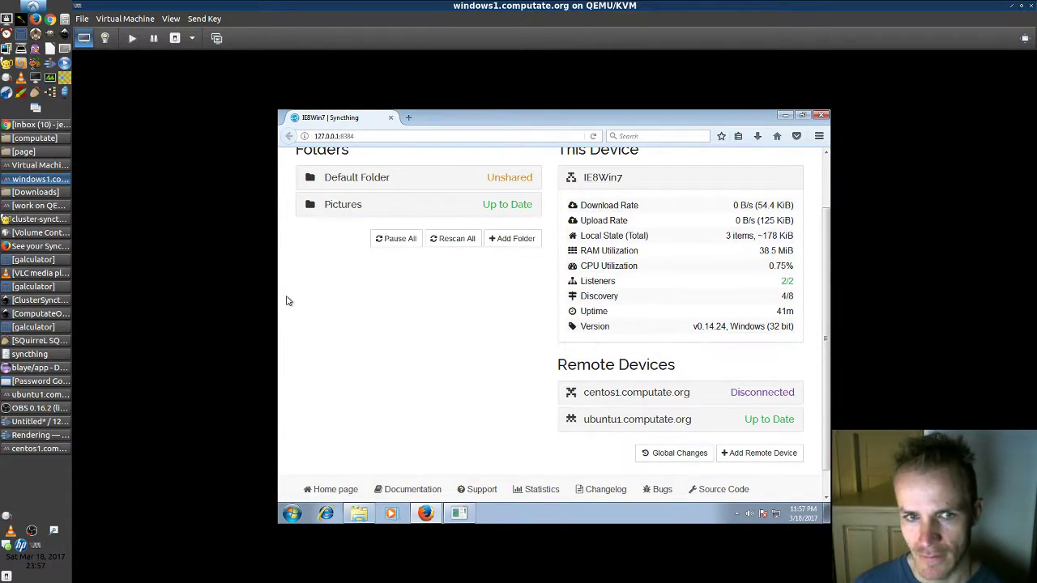
# On the centos1.computate.org machine, start adding the Pictures folder offered by ubuntu1.computate.org, leaving its folder path empty
pyautogui.click(33, 448)
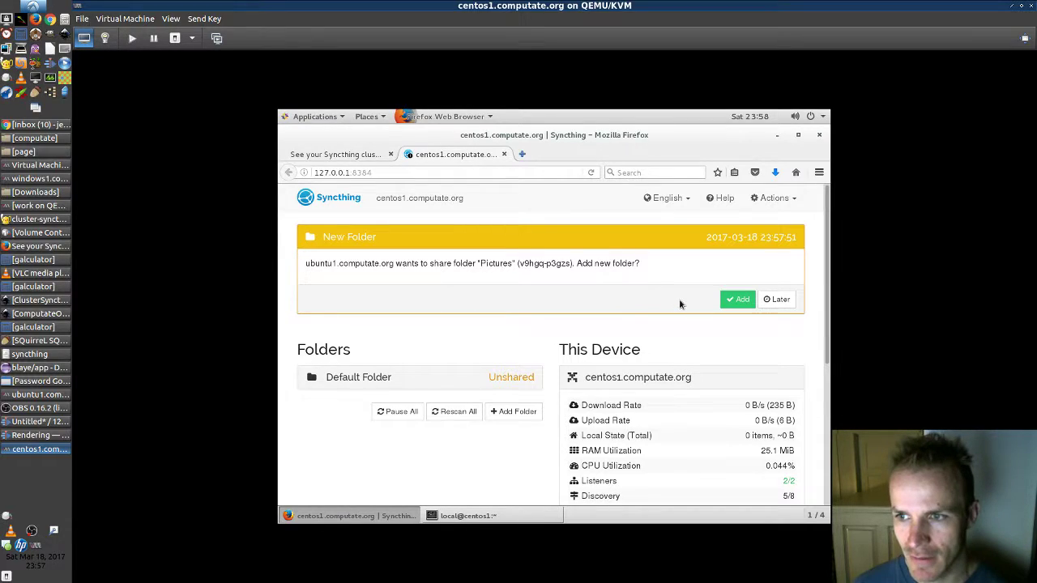
pyautogui.click(732, 300)
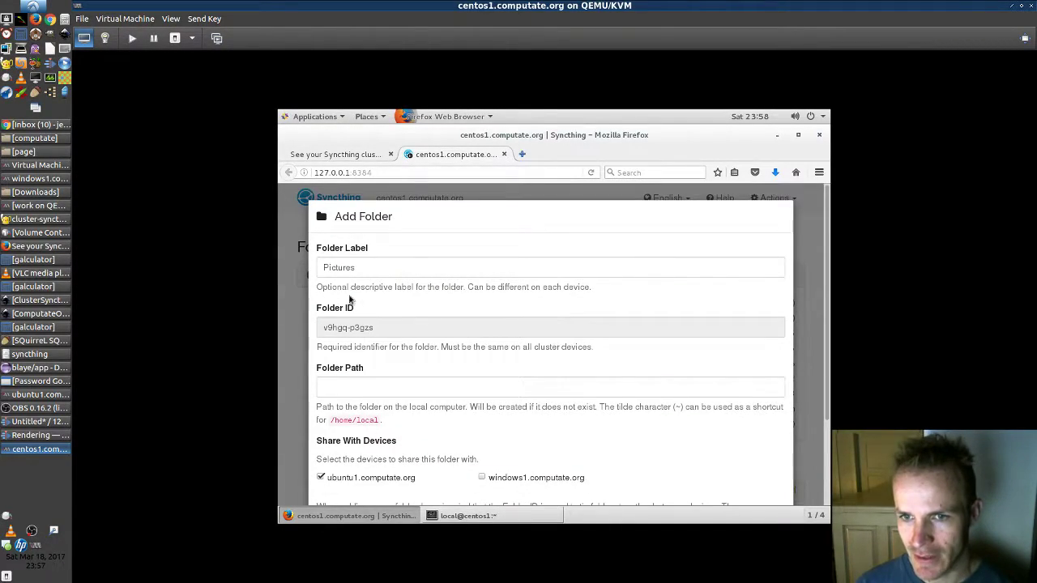
pyautogui.scroll(-3, 365, 290)
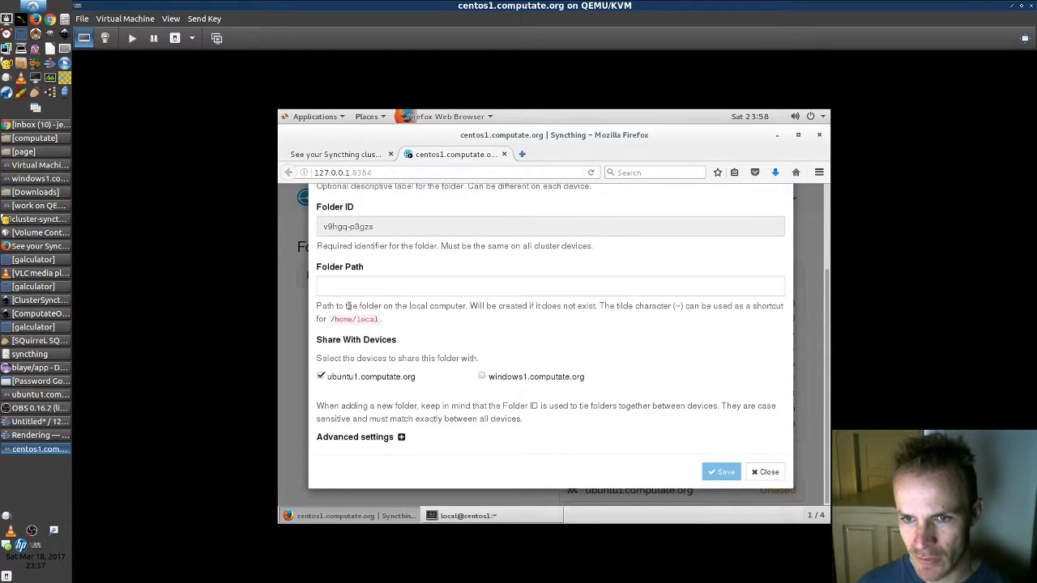
pyautogui.click(348, 293)
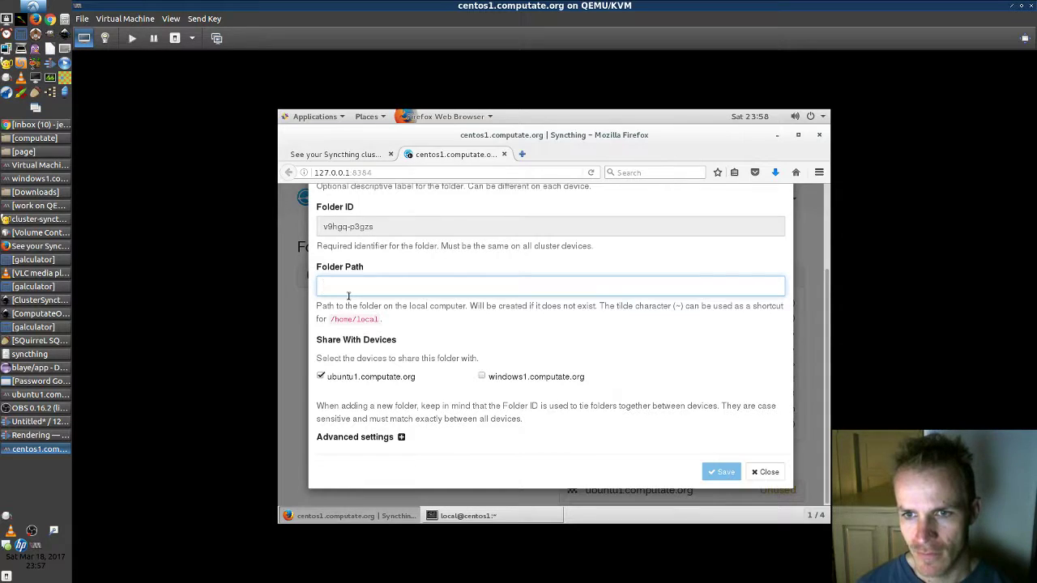
pyautogui.write('/')
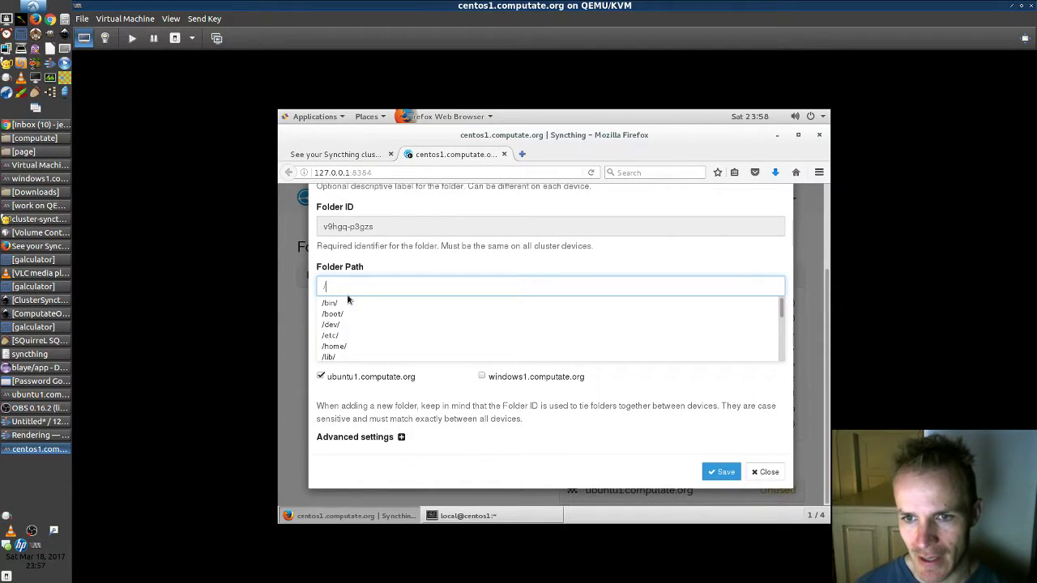
pyautogui.press('BackSpace')
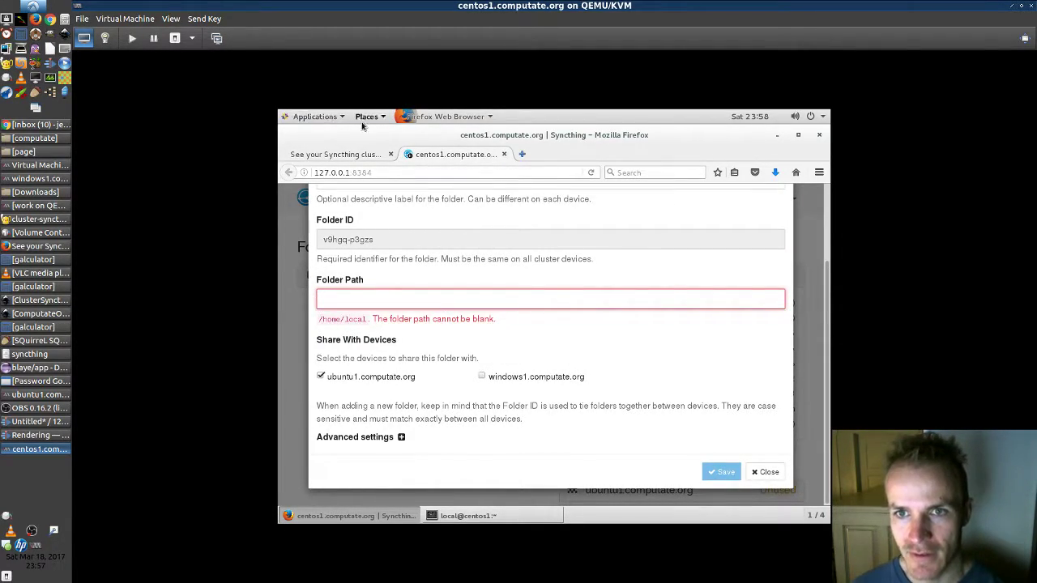
# Open the Pictures folder in the CentOS file manager, select dog.jpg, and copy the folder's path
pyautogui.click(315, 119)
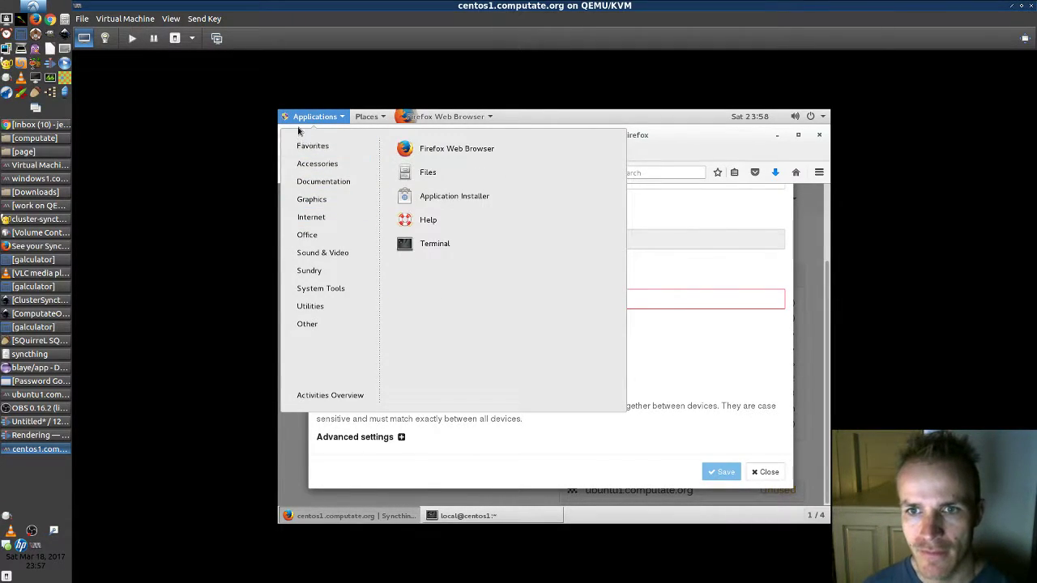
pyautogui.click(418, 172)
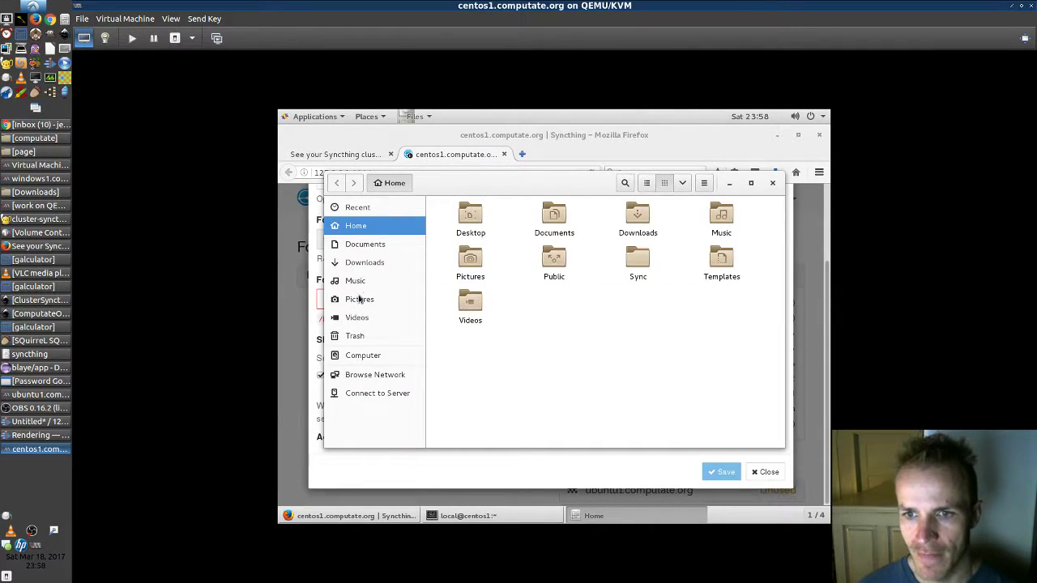
pyautogui.click(361, 299)
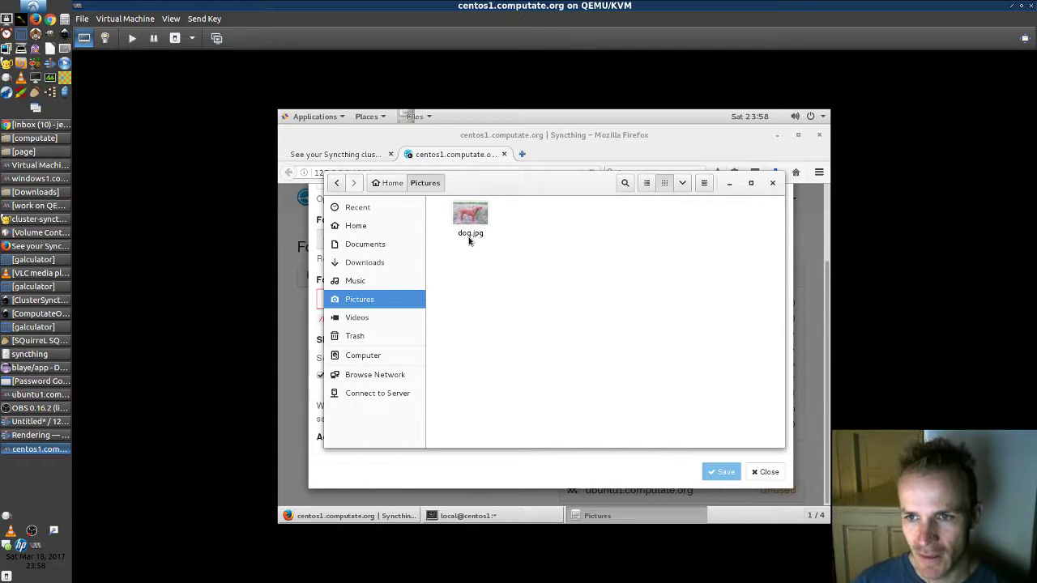
pyautogui.click(465, 230)
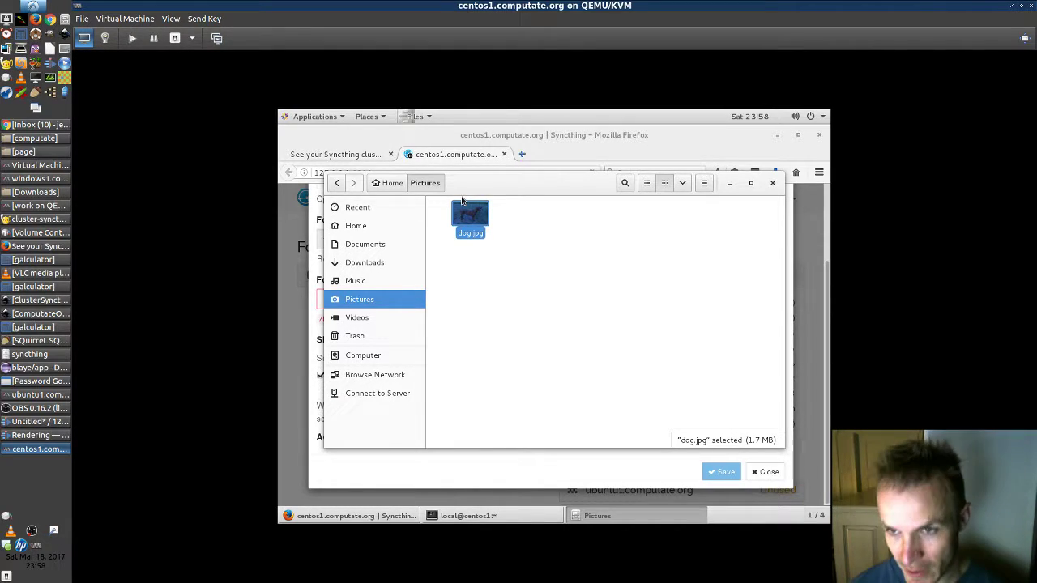
pyautogui.hotkey('ctrl', 'l')
pyautogui.hotkey('ctrl', 'c')
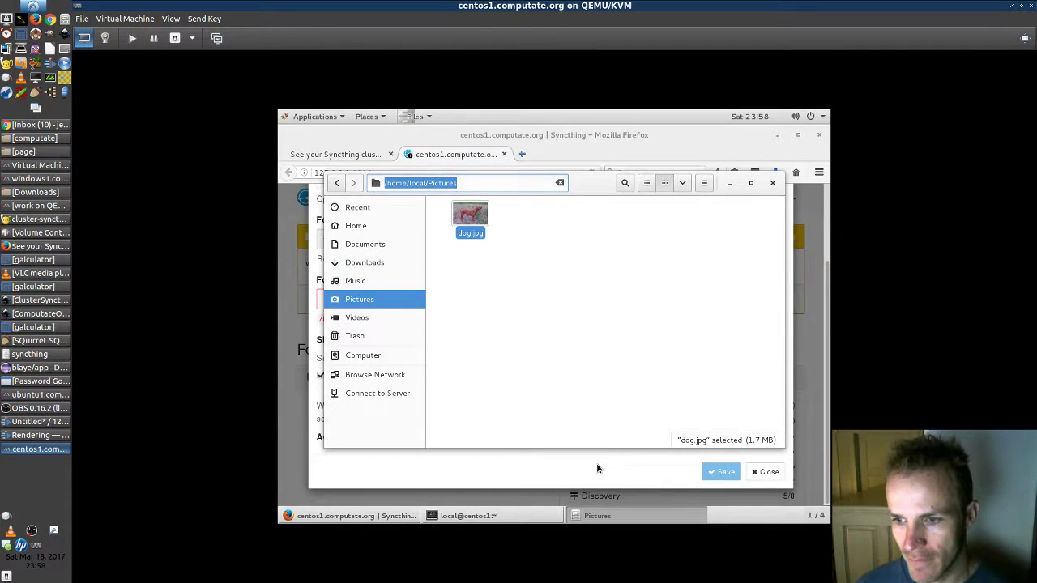
pyautogui.press('Escape')
# Set the folder path to /home/local/Pictures/, share the folder with windows1.computate.org as well, and save it
pyautogui.click(370, 301)
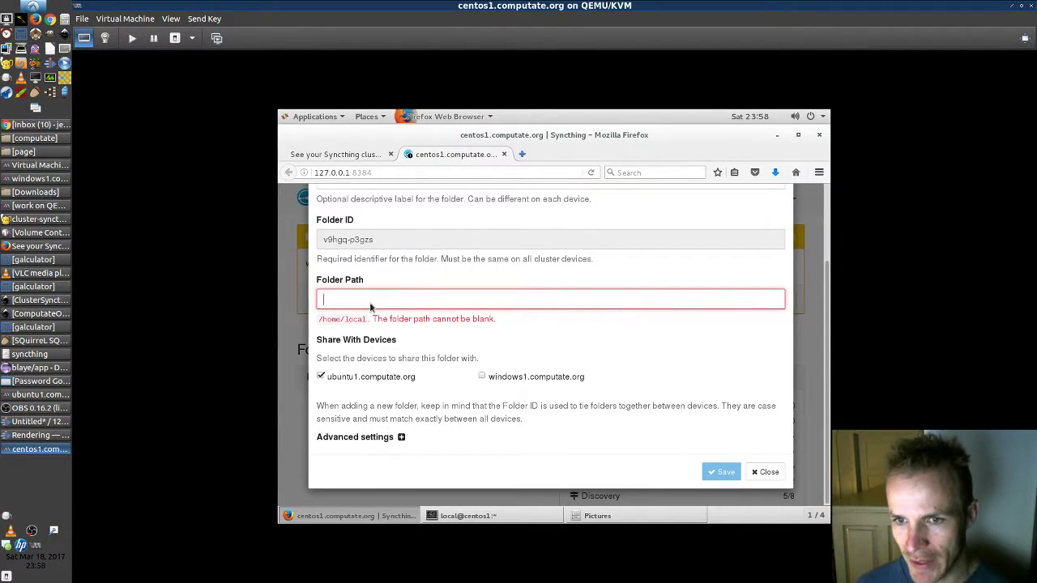
pyautogui.hotkey('ctrl', 'v')
pyautogui.click(382, 316)
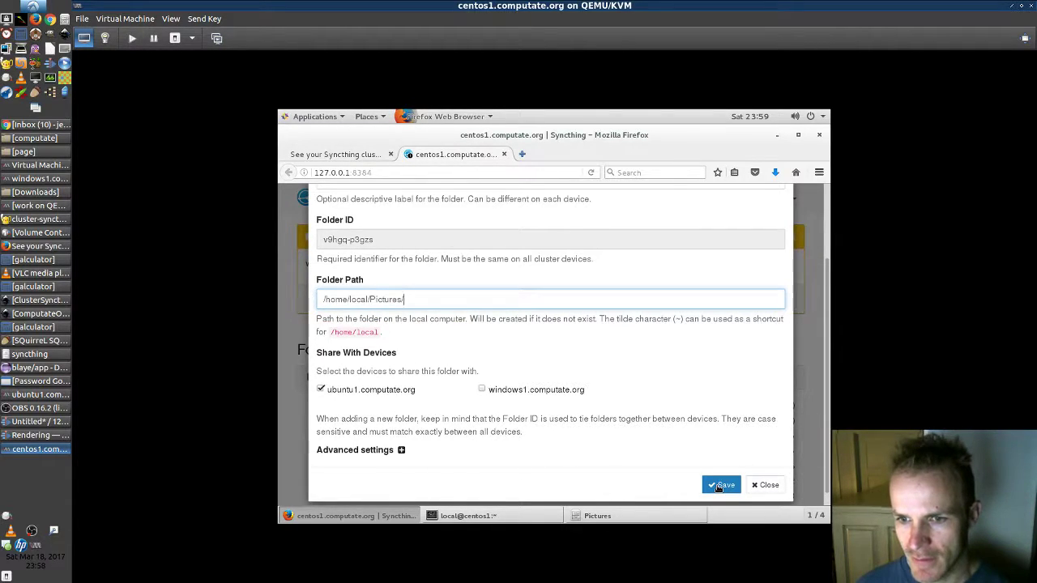
pyautogui.click(482, 389)
pyautogui.click(720, 489)
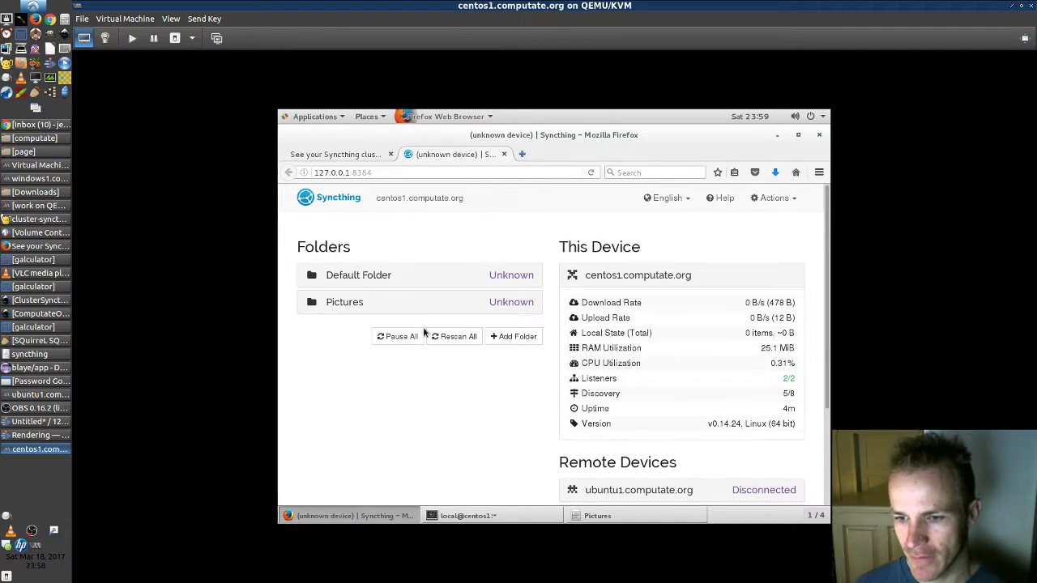
pyautogui.scroll(-2, 423, 333)
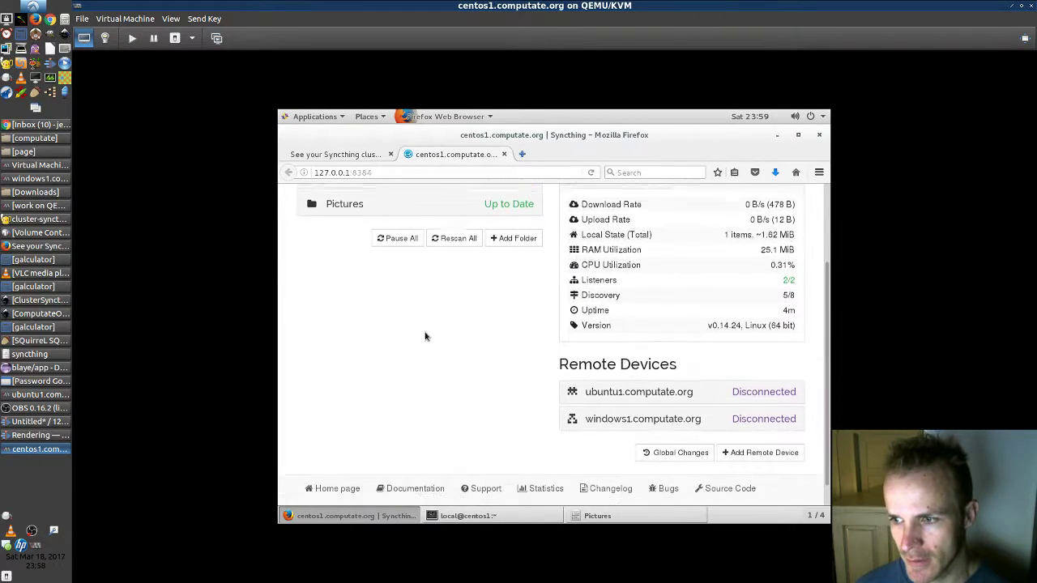
# Compare the Pictures folder's files on the CentOS, Ubuntu and Windows machines, and return to Syncthing on Windows
pyautogui.click(588, 519)
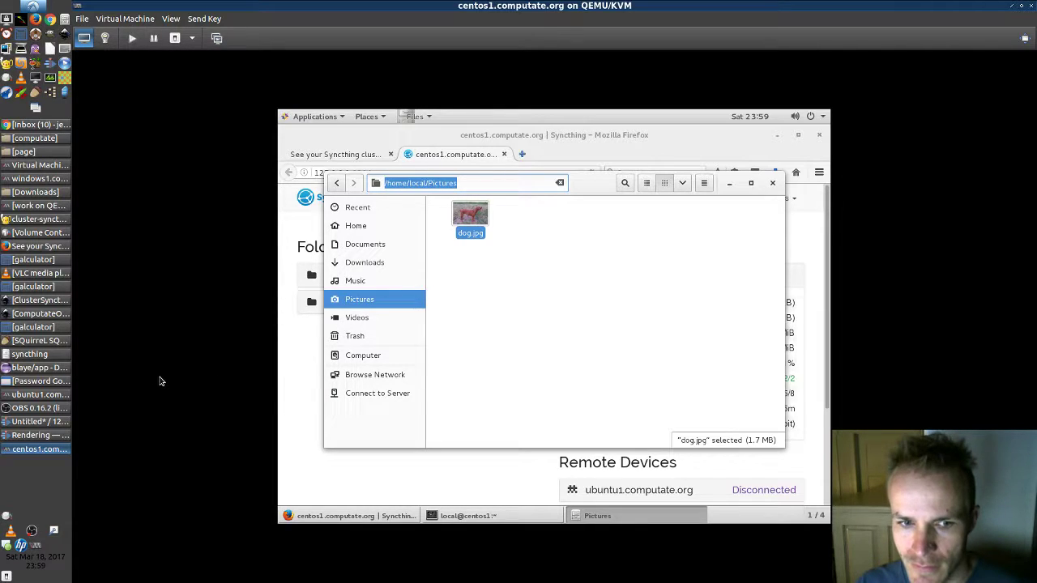
pyautogui.click(486, 279)
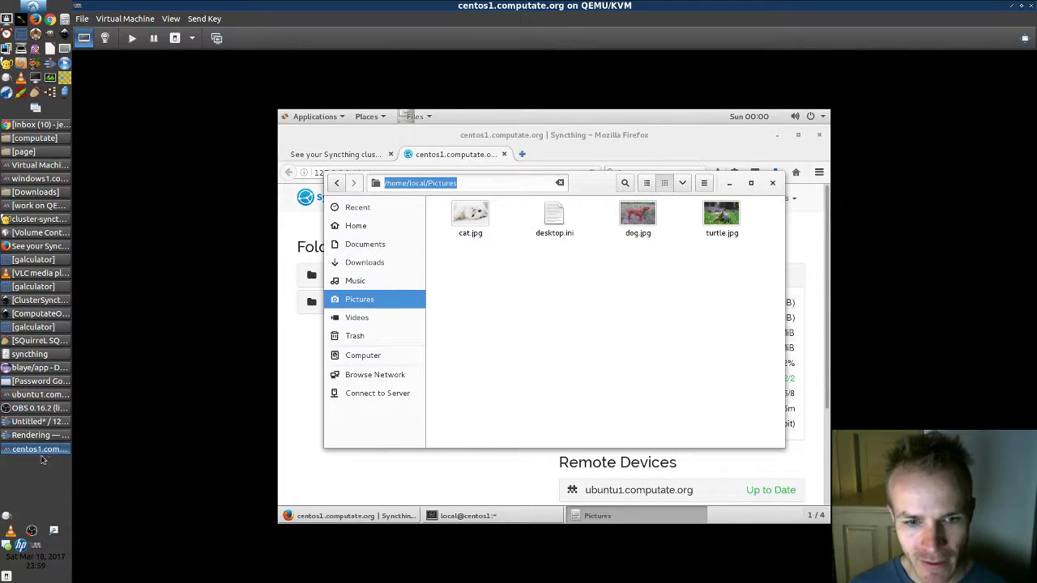
pyautogui.click(38, 397)
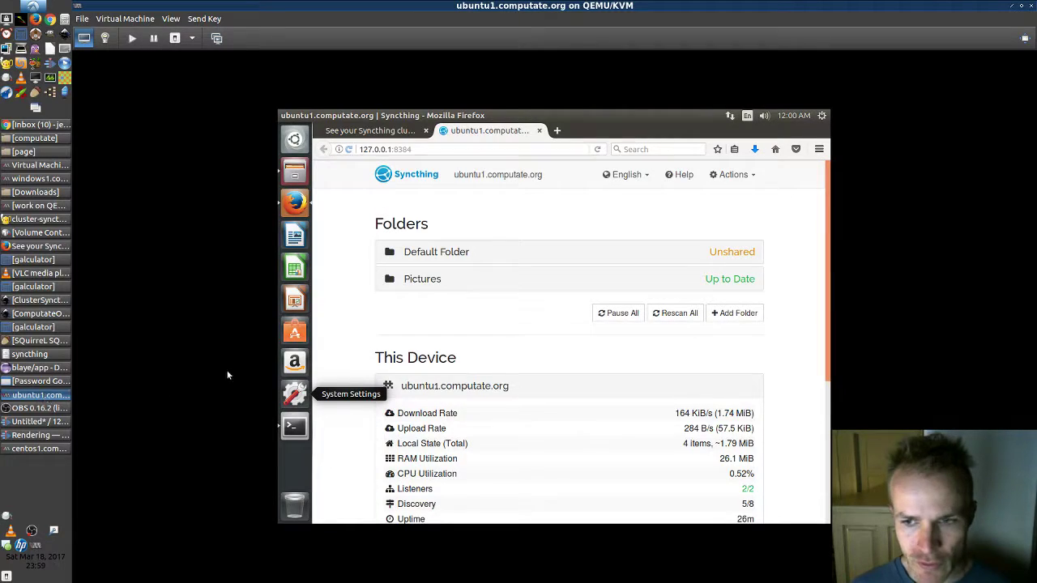
pyautogui.click(295, 170)
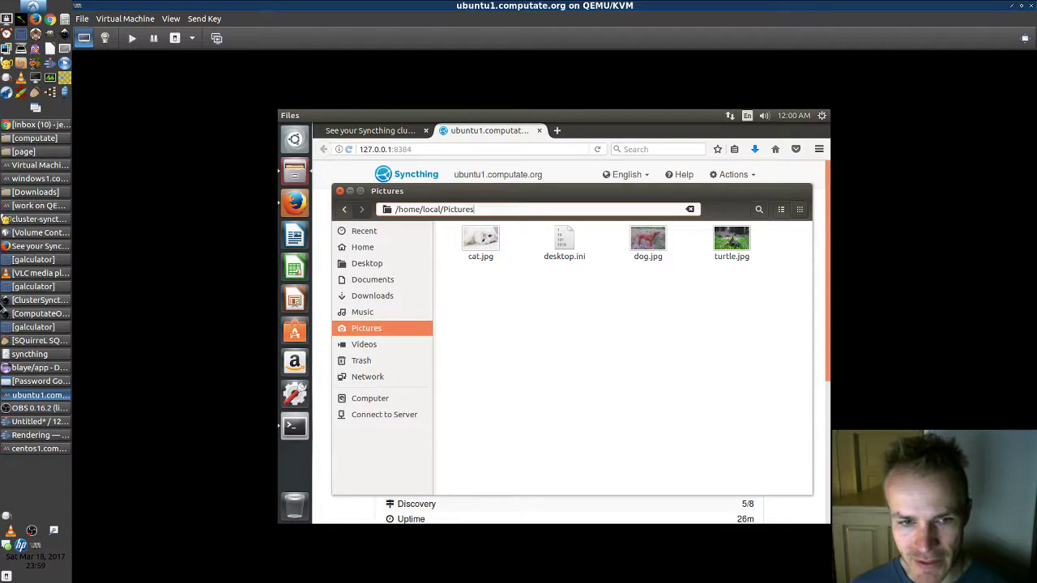
pyautogui.click(21, 179)
pyautogui.click(359, 513)
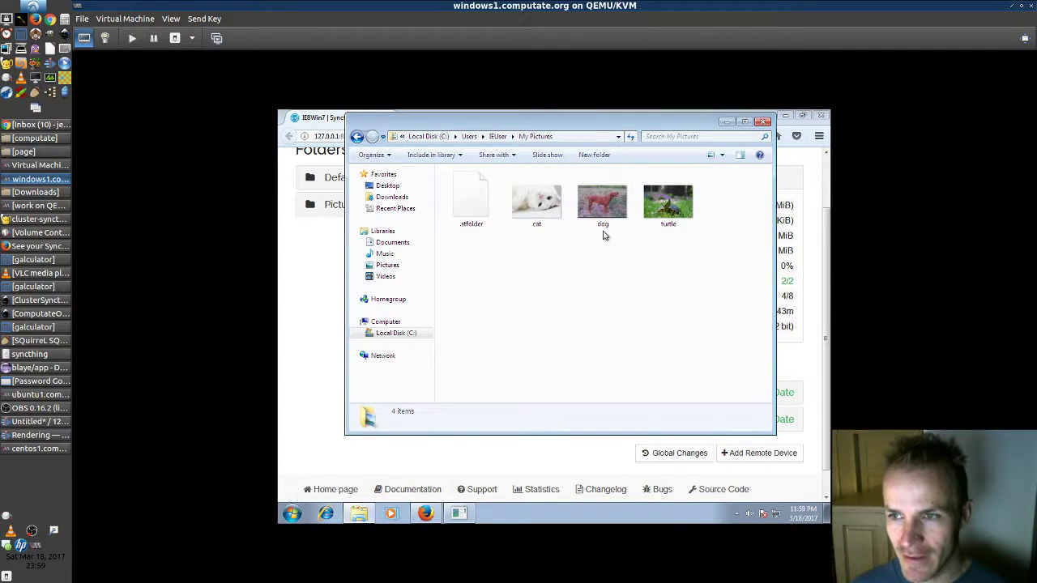
pyautogui.click(333, 363)
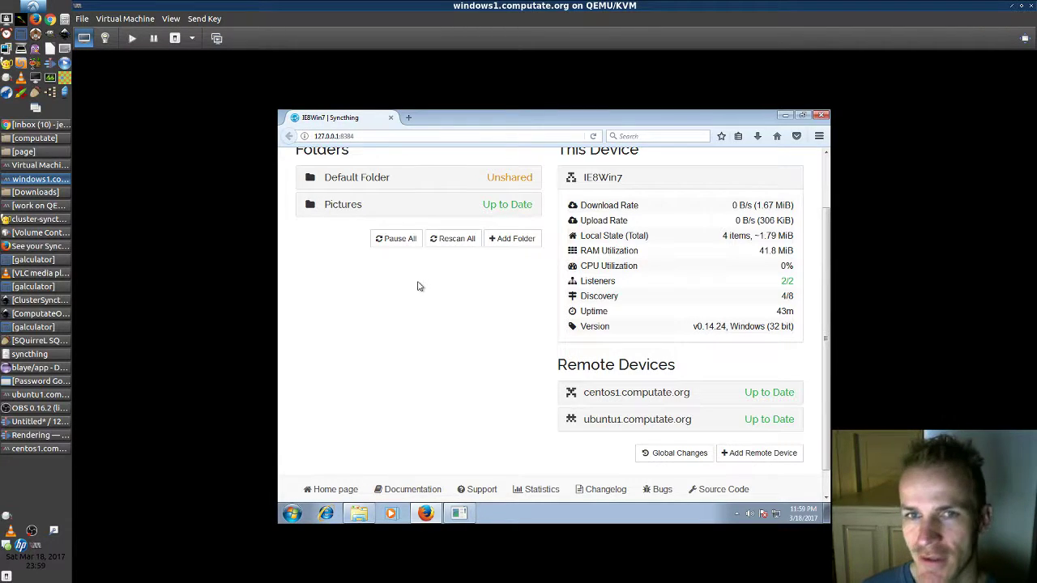